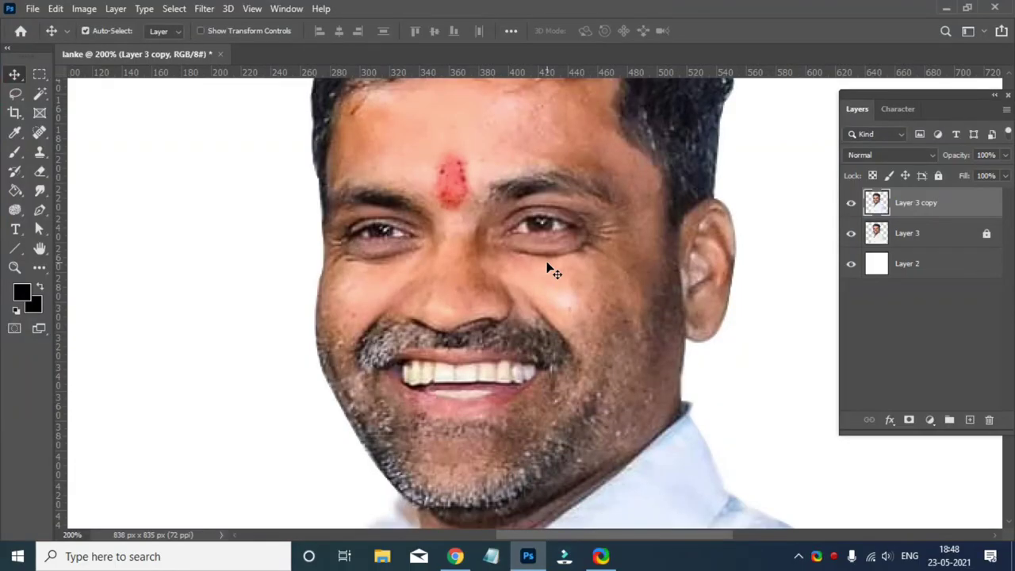
Switch to the Smudge tool for a soft round 9 px brush at 20% strength
scroll(548, 270, "up", 2)
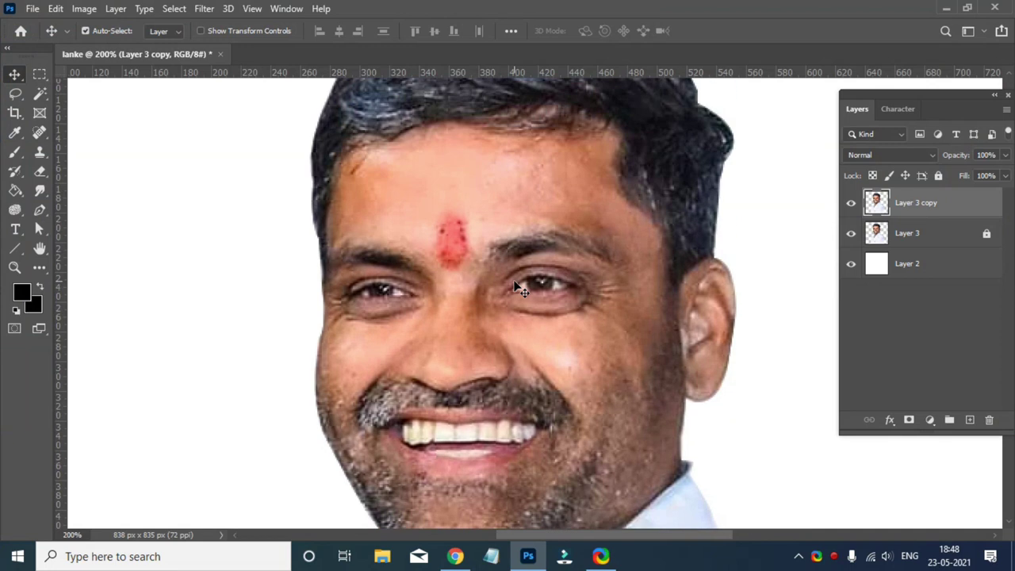
scroll(514, 287, "up", 3)
scroll(514, 287, "down", 2)
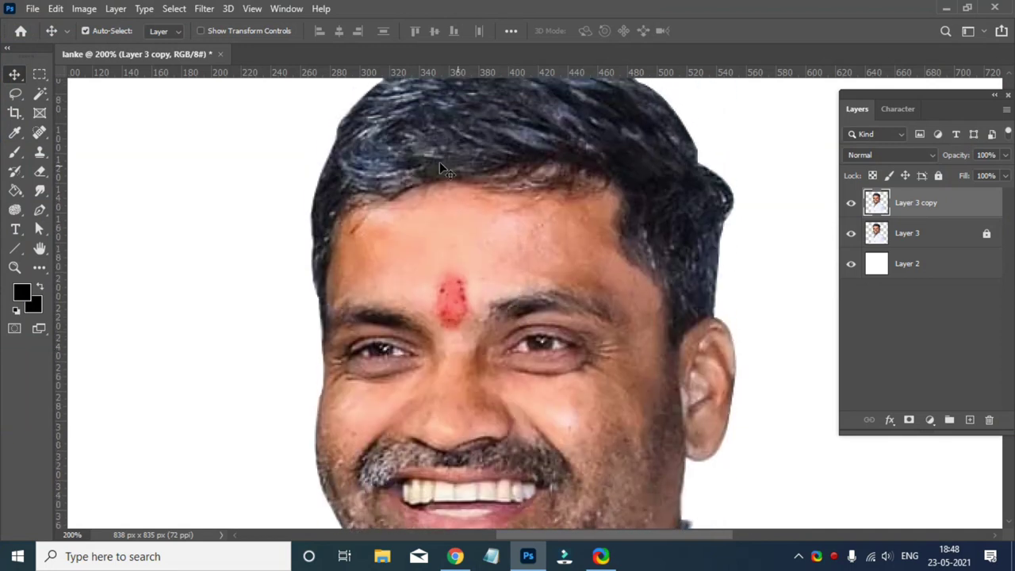
left_click(100, 32)
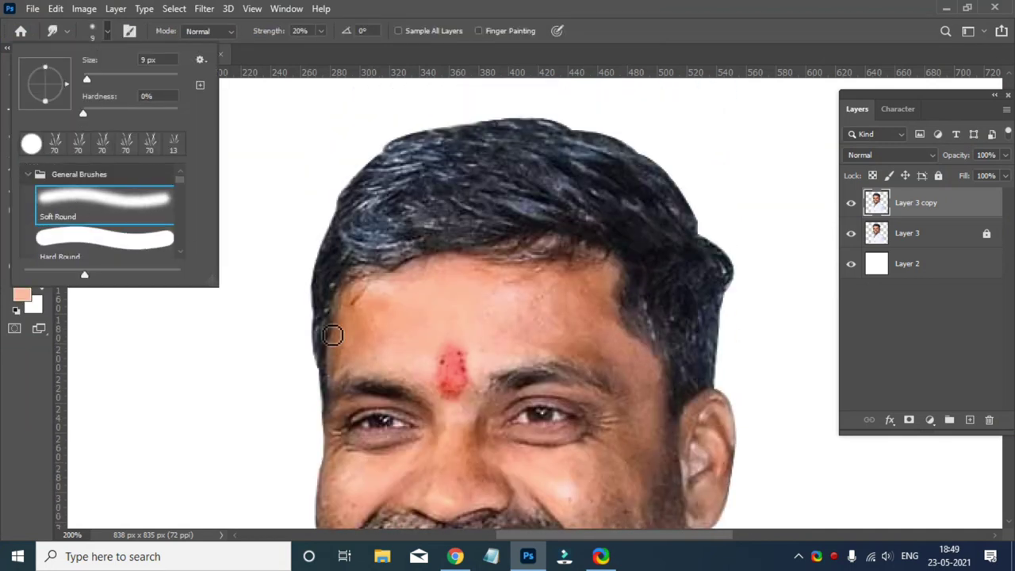
Choose the soft round brush and smudge the forehead skin below the hairline
left_click(587, 314)
scroll(499, 370, "up", 1)
scroll(507, 362, "up", 1)
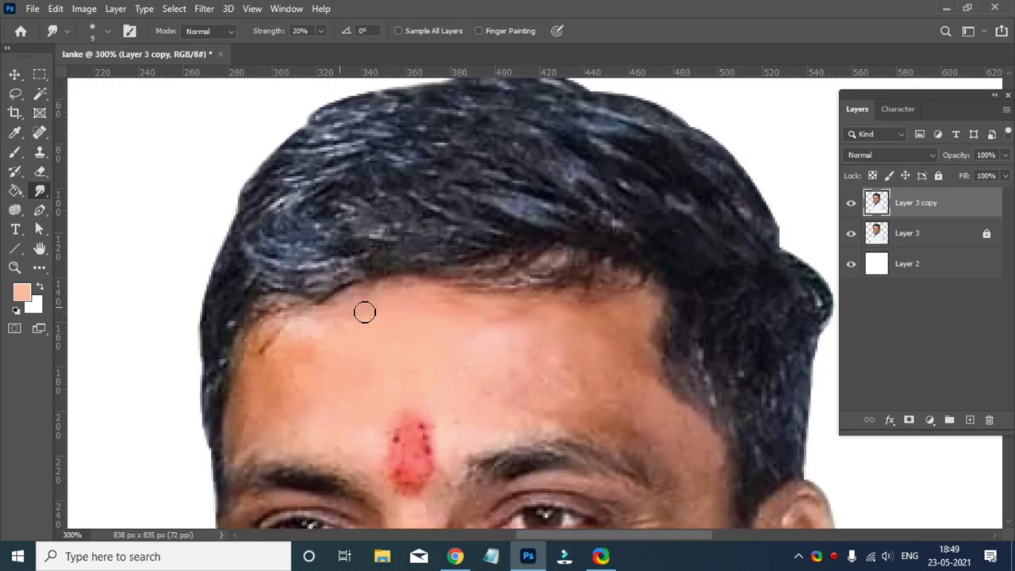
scroll(435, 374, "up", 1)
scroll(322, 288, "up", 1)
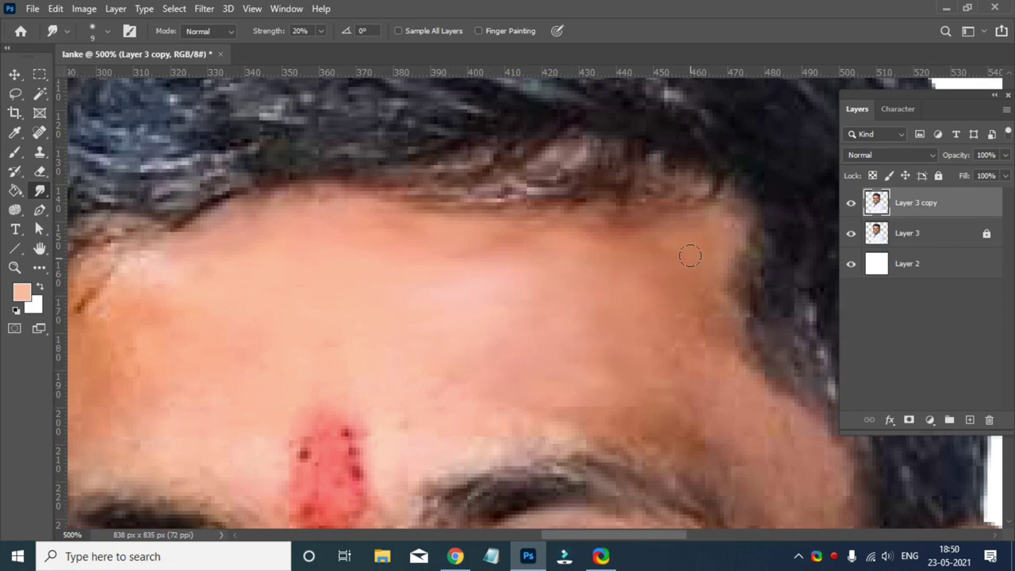
scroll(333, 208, "down", 2)
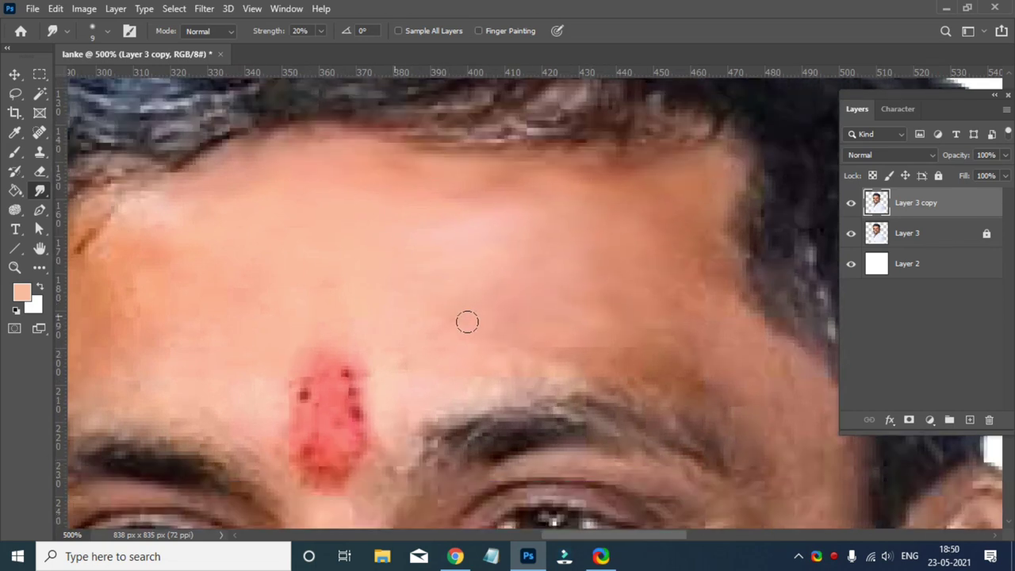
scroll(686, 210, "up", 1)
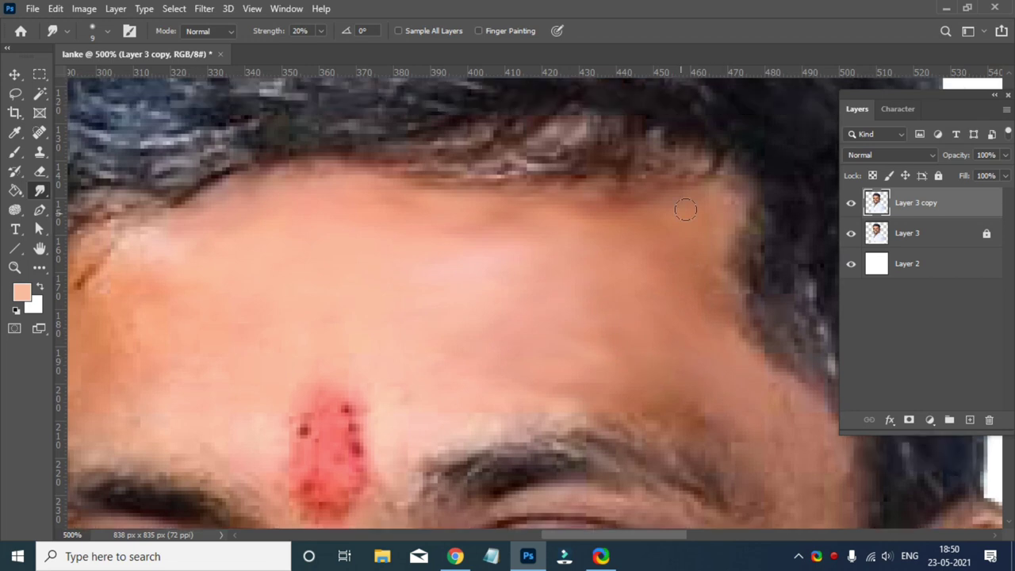
scroll(684, 271, "down", 1)
scroll(658, 278, "down", 1)
scroll(696, 312, "down", 1)
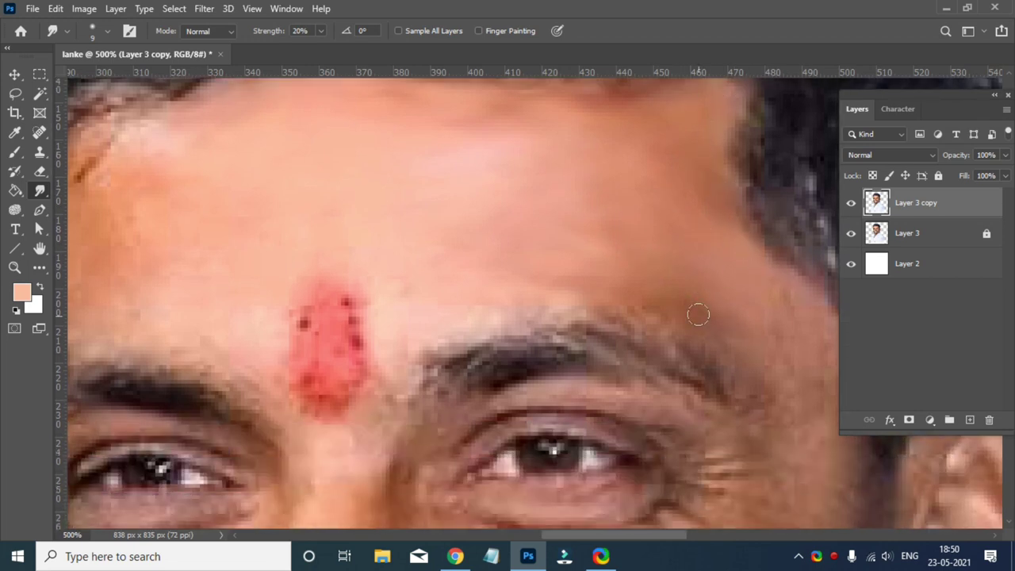
scroll(785, 373, "down", 1)
scroll(646, 333, "up", 1)
scroll(475, 310, "down", 1)
scroll(206, 254, "up", 3)
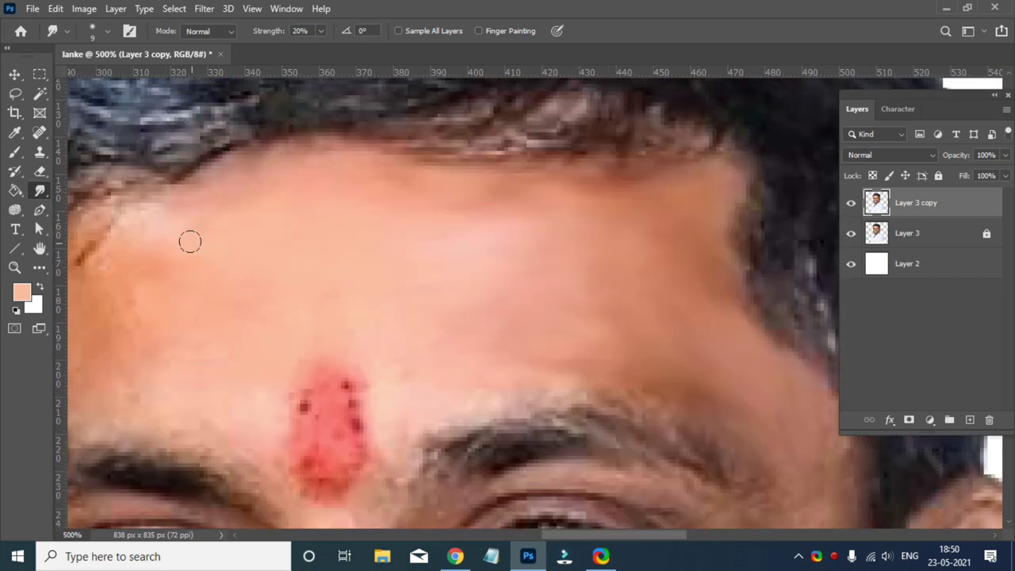
Blend the dark specks in the red tilak into a smooth, soft shape
scroll(254, 267, "left", 5)
scroll(456, 264, "up", 1)
scroll(424, 301, "down", 1)
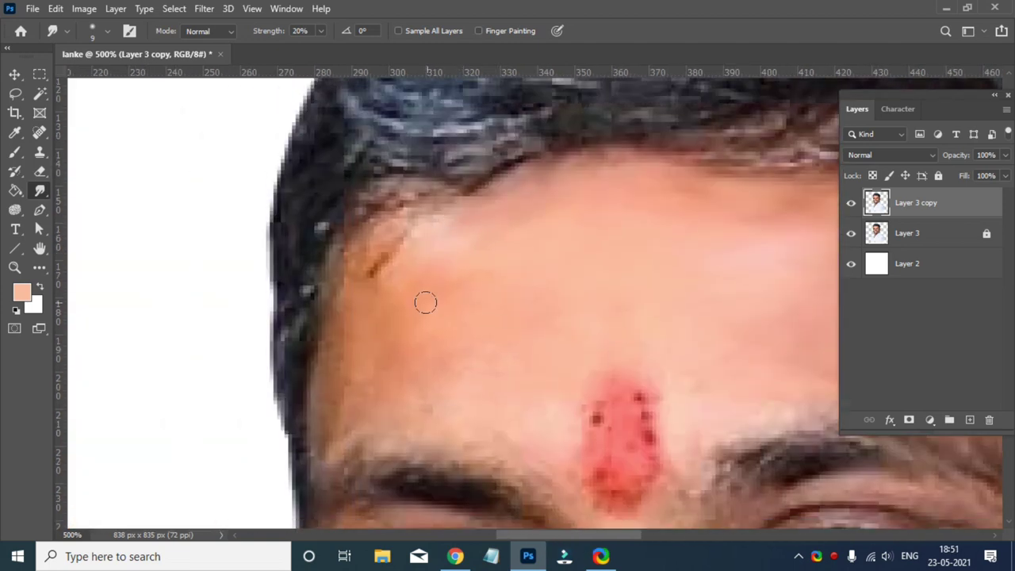
scroll(404, 301, "down", 1)
scroll(398, 330, "down", 4)
scroll(444, 293, "up", 4)
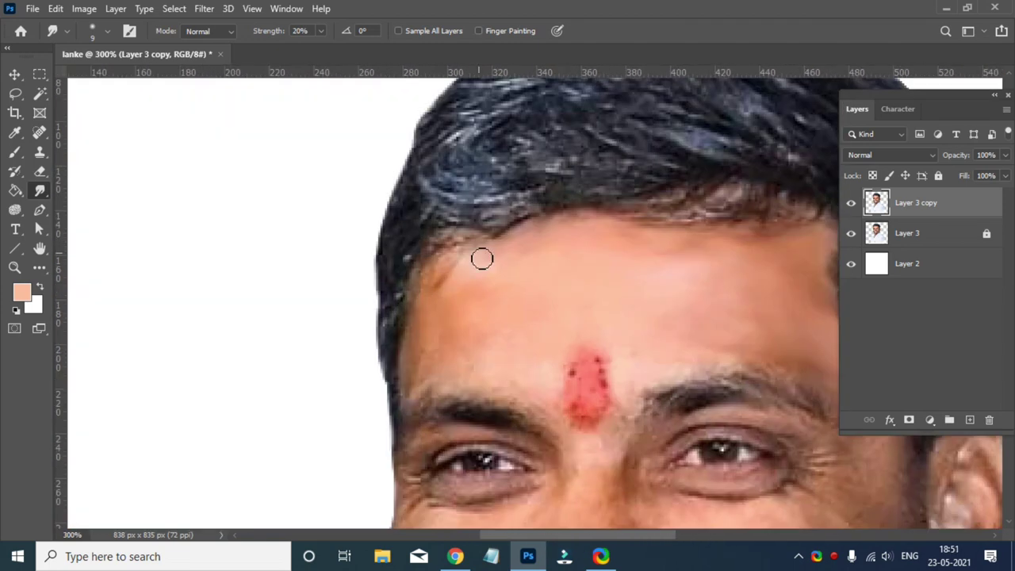
scroll(418, 332, "up", 1)
scroll(431, 310, "down", 1)
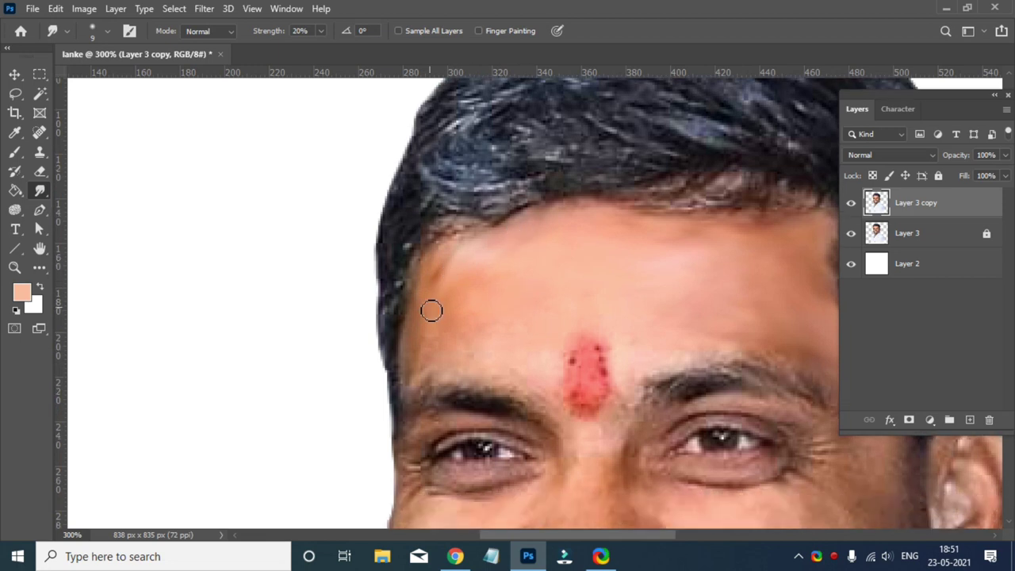
scroll(562, 275, "down", 1)
scroll(544, 299, "up", 1)
scroll(534, 301, "up", 1, "alt")
scroll(635, 238, "down", 1)
scroll(664, 219, "right", 4, "ctrl")
scroll(553, 252, "down", 1)
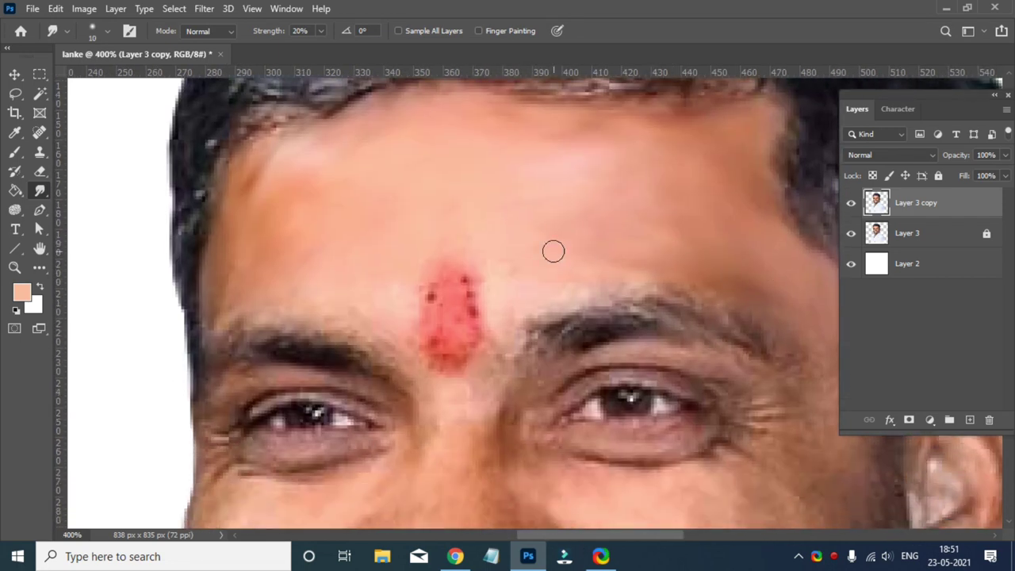
scroll(530, 233, "down", 2)
scroll(531, 233, "down", 1)
scroll(410, 266, "up", 2)
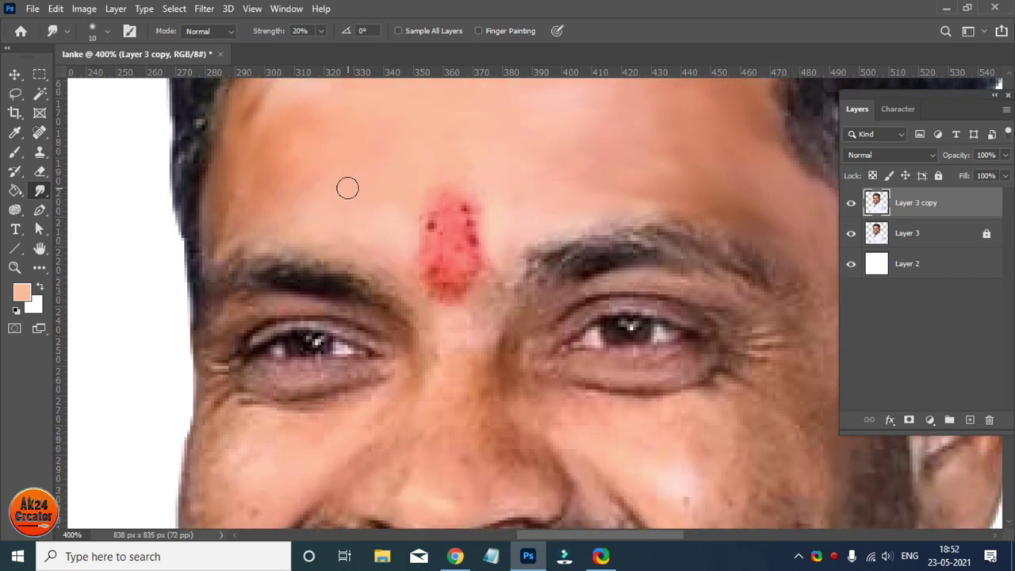
scroll(317, 178, "down", 1)
scroll(341, 170, "down", 1)
scroll(476, 167, "up", 2)
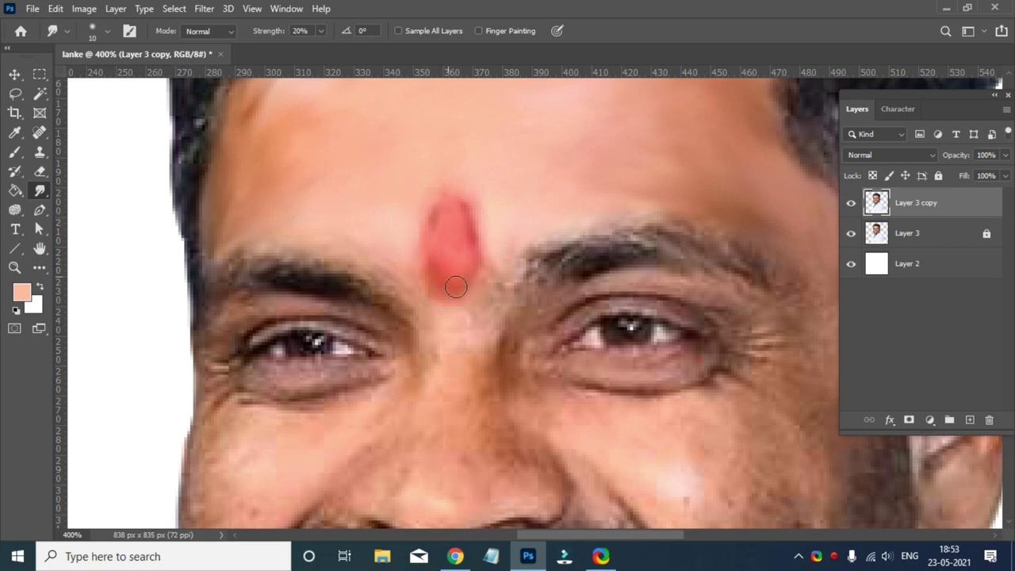
Smudge the skin between the eyes and along the nose until smooth
scroll(456, 287, "down", 1)
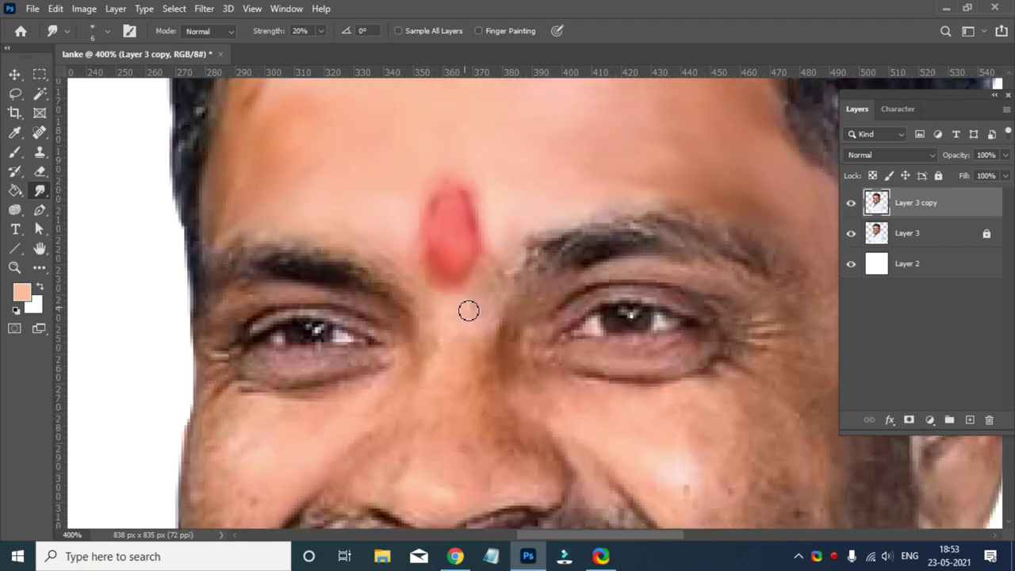
scroll(537, 201, "down", 3)
scroll(446, 295, "up", 1)
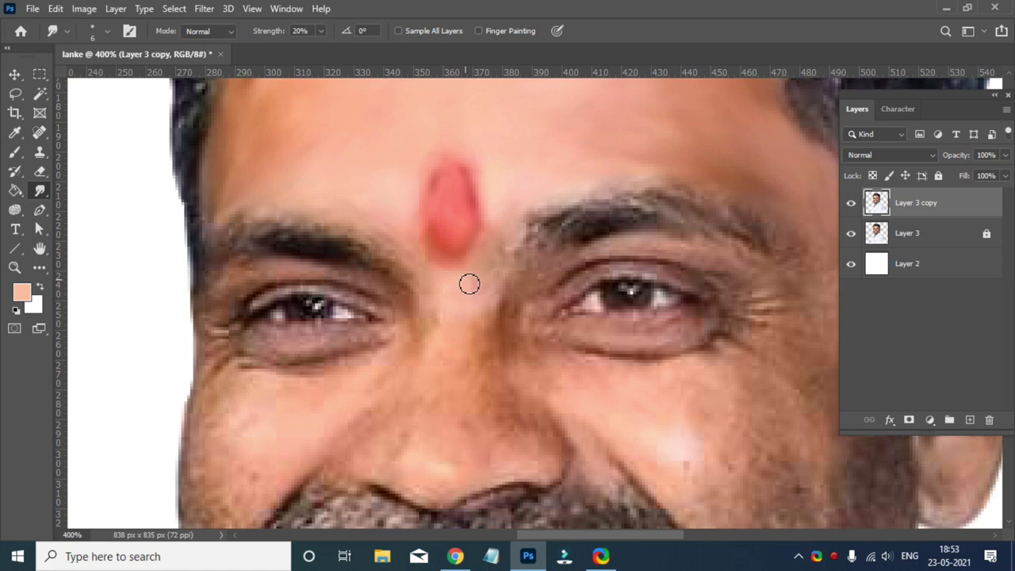
scroll(436, 348, "down", 3)
scroll(516, 197, "up", 1)
scroll(410, 177, "down", 1)
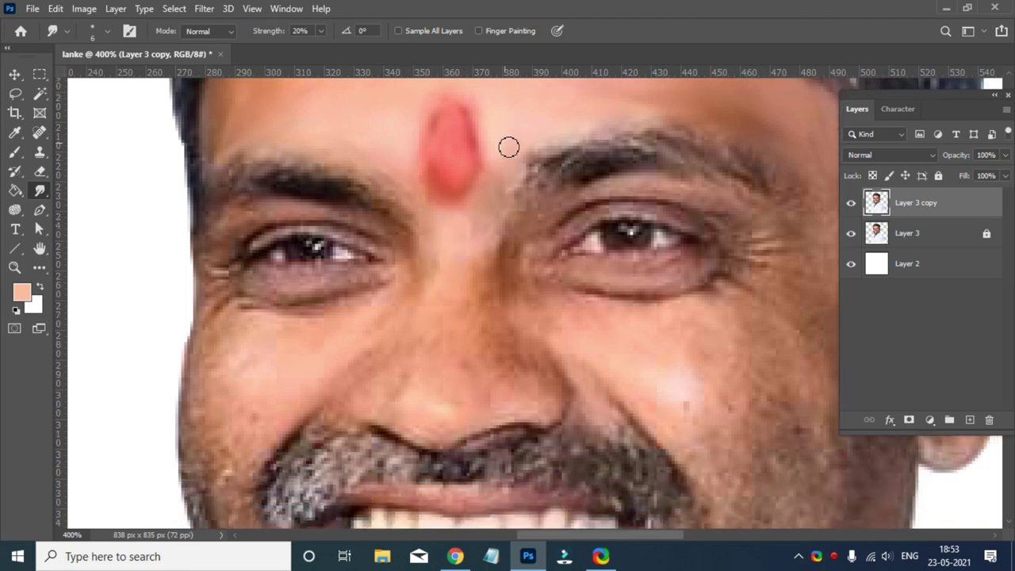
scroll(513, 350, "up", 1)
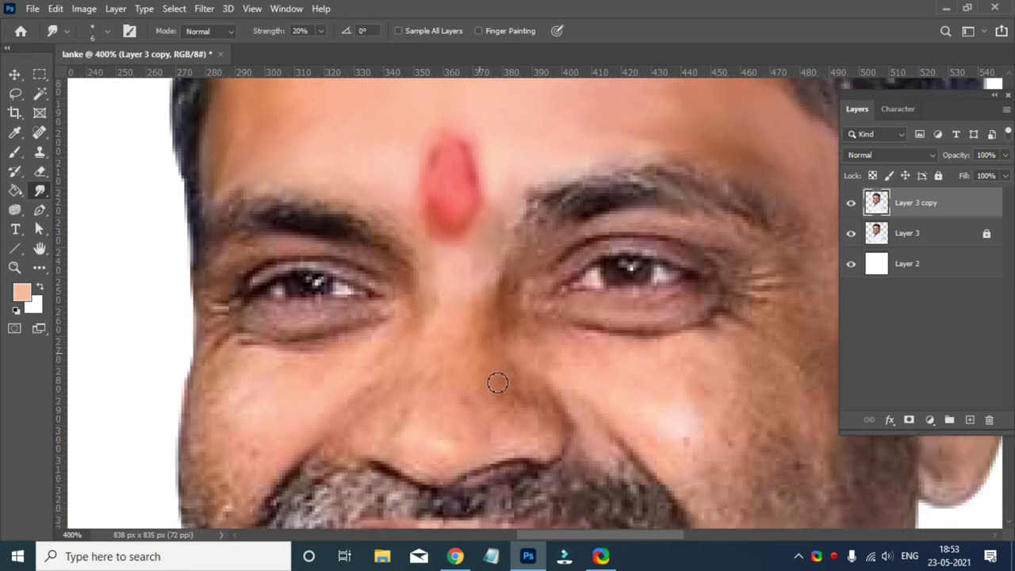
scroll(497, 383, "up", 2)
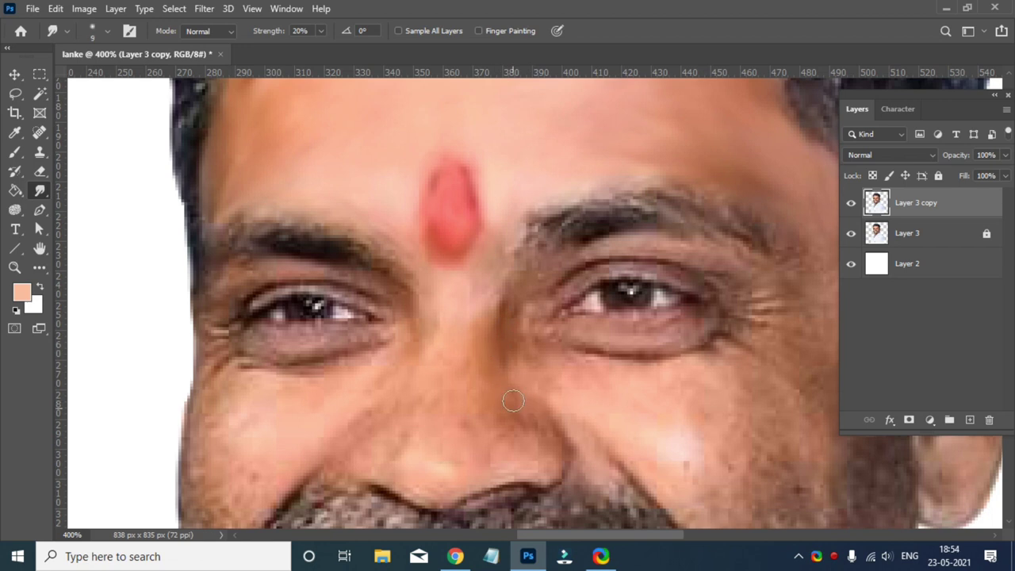
scroll(512, 400, "down", 3)
scroll(500, 365, "down", 2)
scroll(488, 318, "up", 2)
scroll(476, 270, "down", 3)
scroll(456, 317, "up", 2)
scroll(428, 317, "down", 2)
scroll(381, 293, "down", 3)
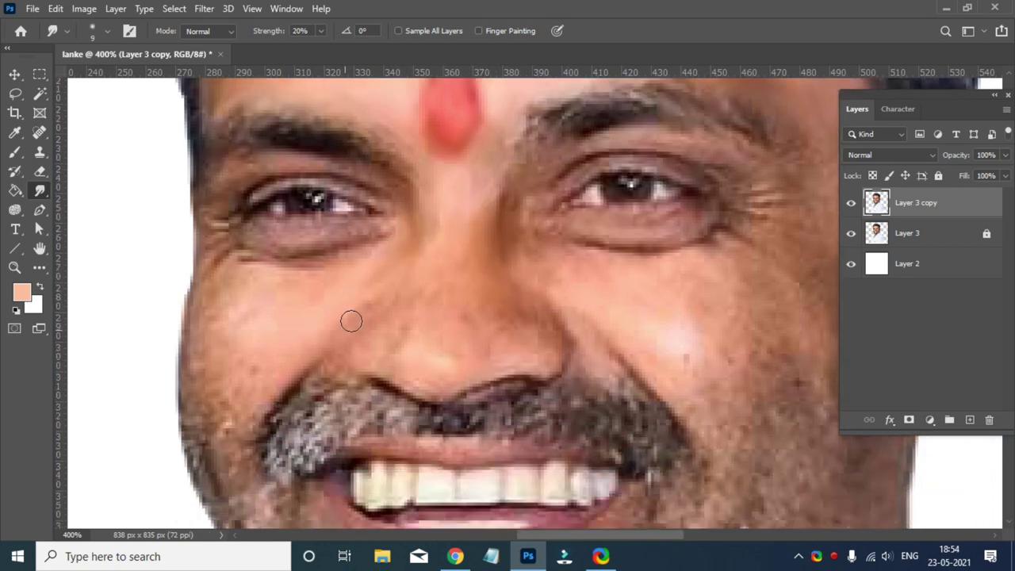
scroll(357, 317, "up", 2)
scroll(476, 302, "down", 2)
scroll(523, 301, "down", 1)
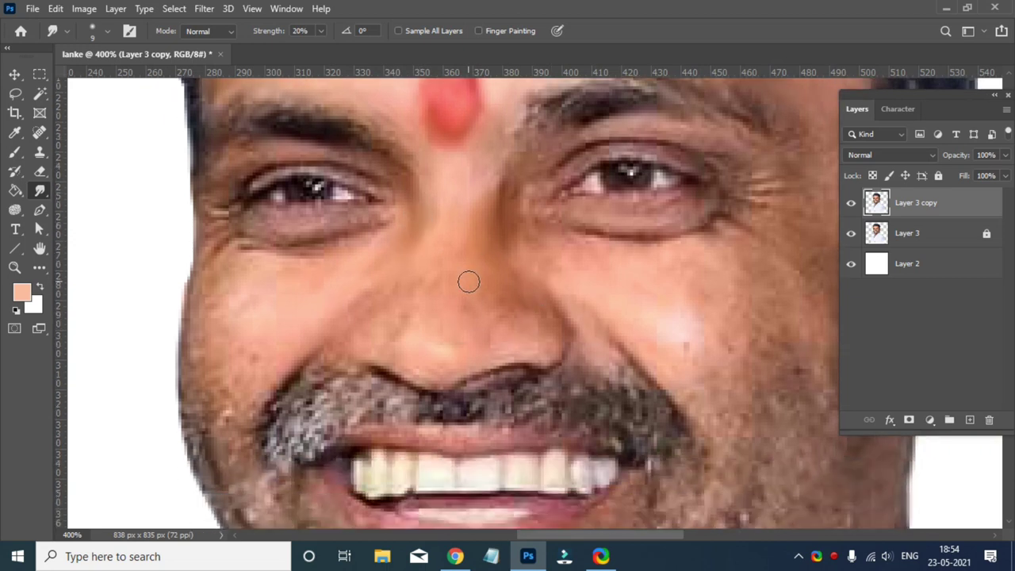
scroll(396, 309, "up", 1)
scroll(386, 352, "up", 1)
scroll(361, 369, "up", 1)
scroll(337, 373, "down", 1)
scroll(327, 376, "down", 2)
scroll(448, 277, "down", 3)
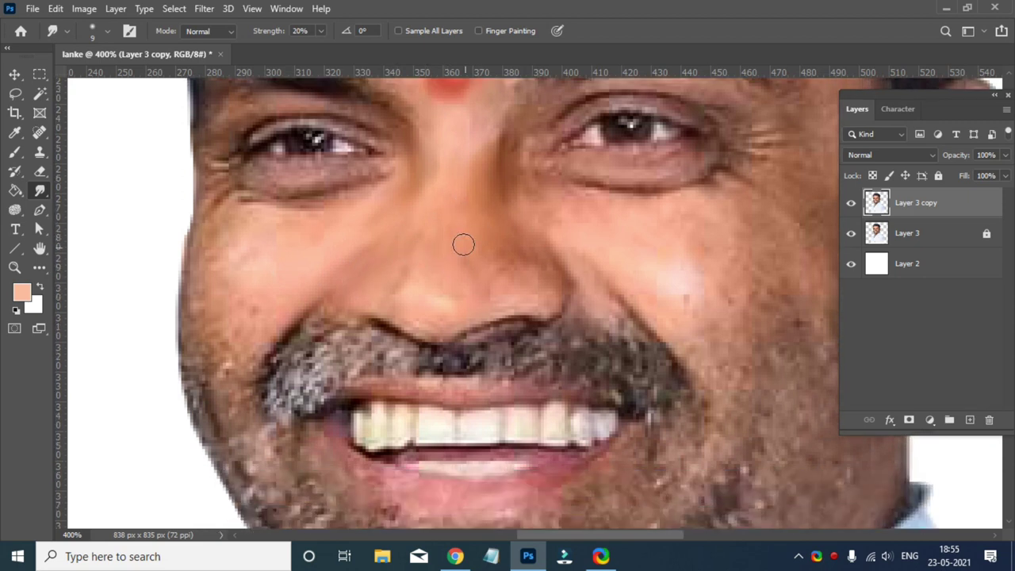
scroll(499, 246, "up", 2)
scroll(555, 262, "down", 1)
scroll(524, 301, "up", 1)
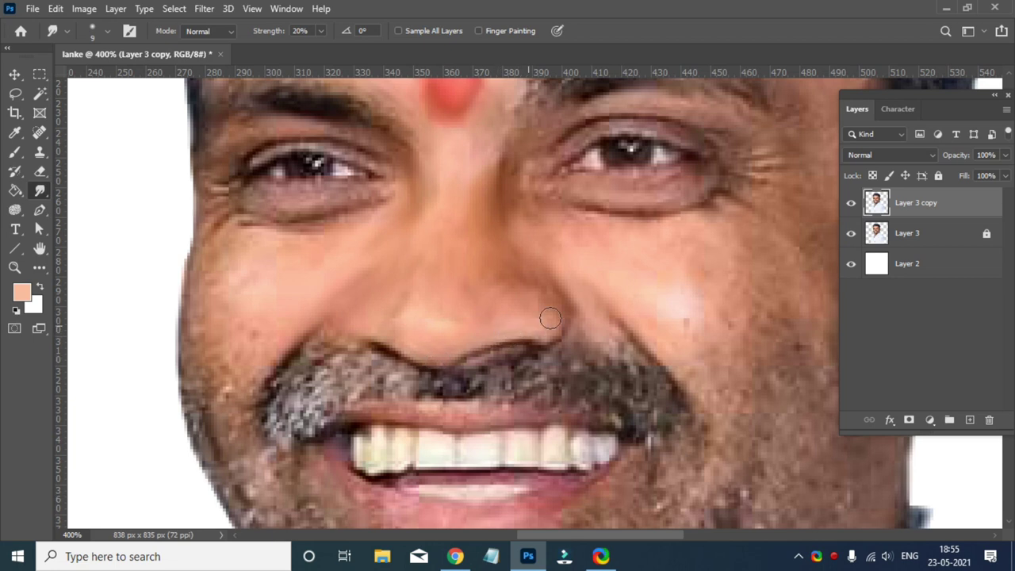
Blend the cheek skin into a soft, painted look
scroll(550, 318, "down", 1)
scroll(515, 278, "up", 1)
scroll(569, 310, "up", 1)
scroll(560, 306, "up", 1)
scroll(476, 334, "down", 1)
scroll(447, 325, "up", 1)
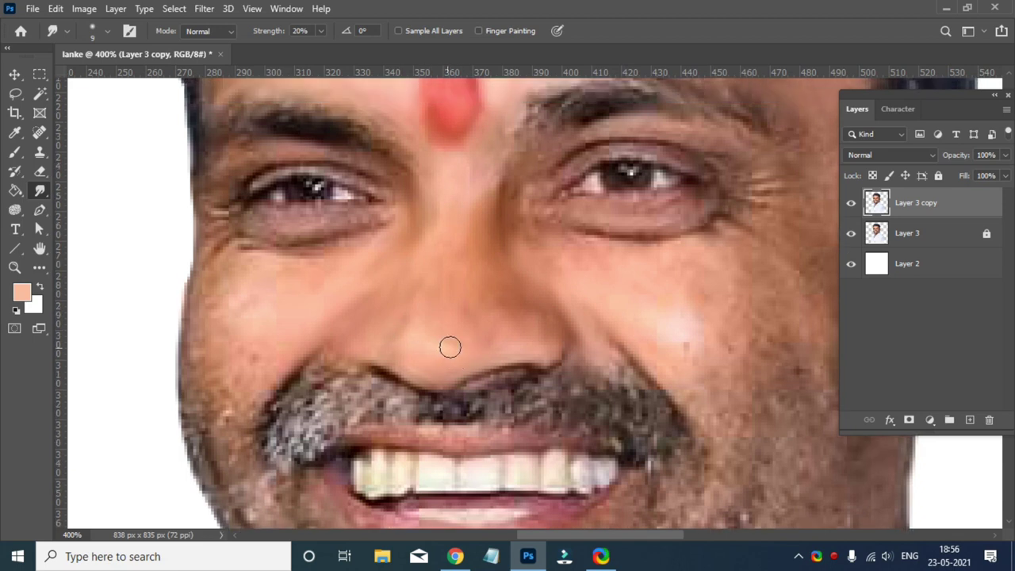
scroll(436, 343, "down", 2)
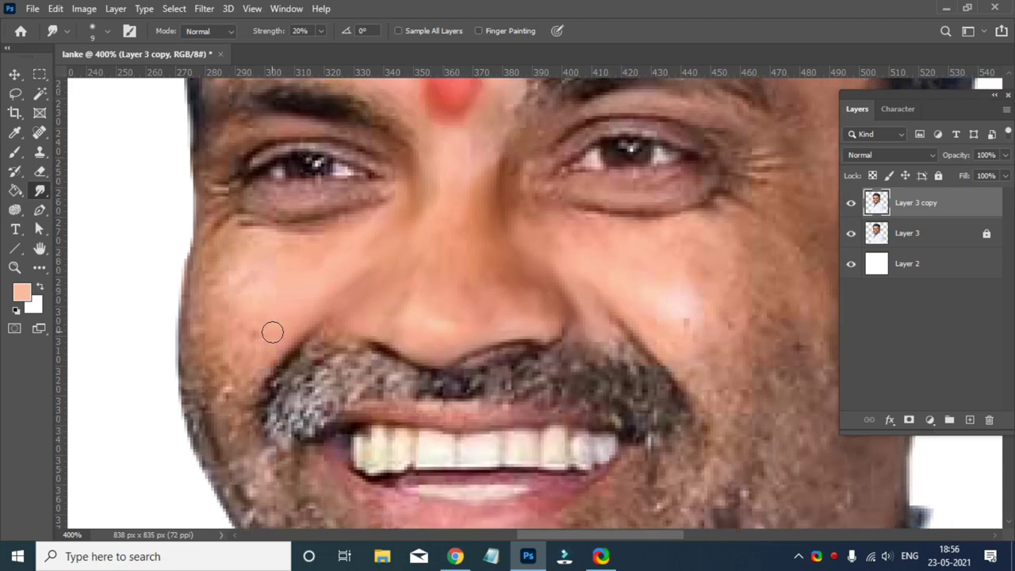
scroll(285, 333, "up", 2)
scroll(412, 281, "down", 1)
scroll(430, 243, "up", 1)
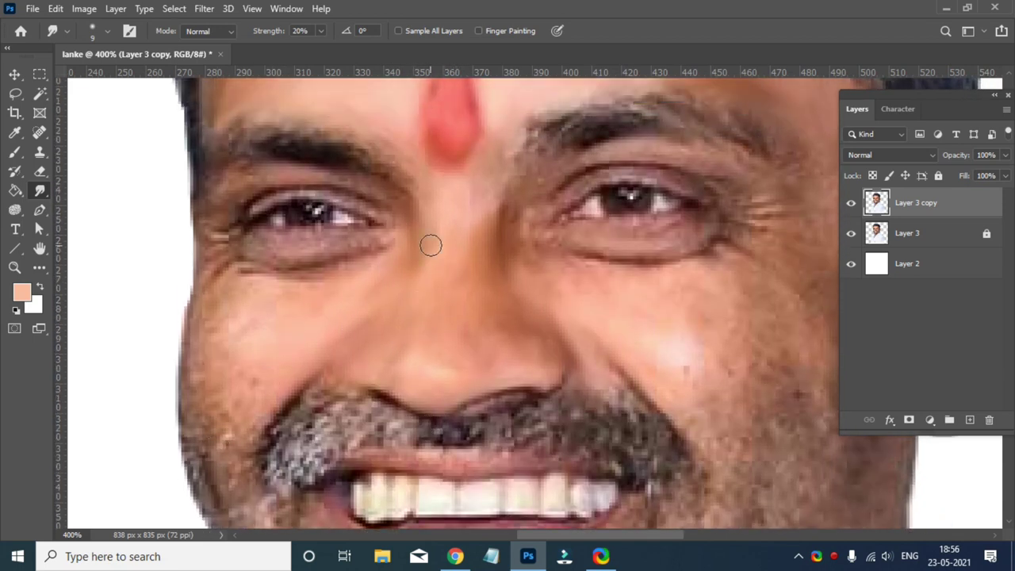
scroll(444, 317, "up", 1)
scroll(607, 394, "up", 1)
scroll(607, 394, "down", 2)
scroll(558, 341, "down", 1)
scroll(350, 337, "up", 1)
scroll(281, 309, "down", 1)
scroll(223, 358, "down", 1)
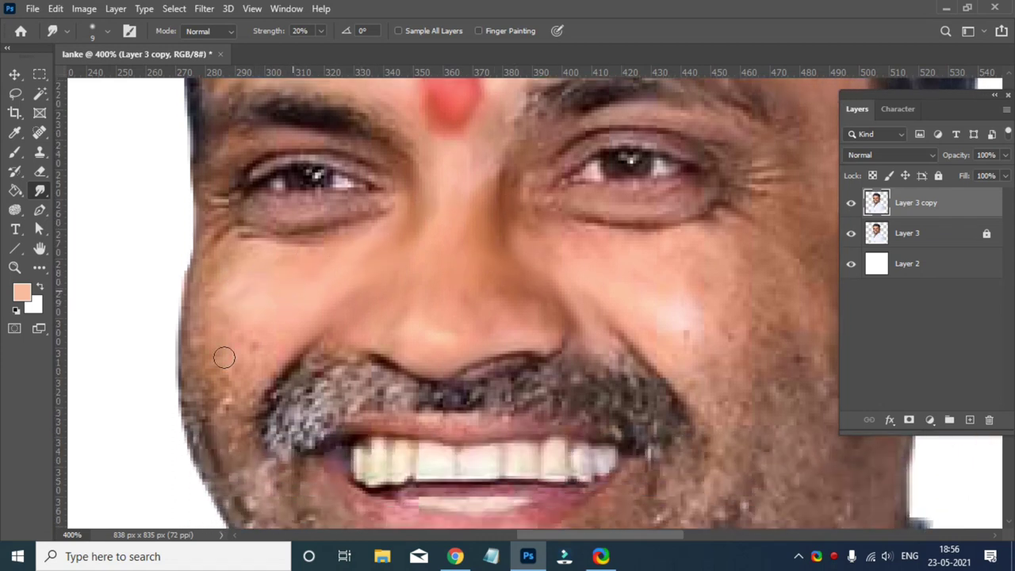
scroll(269, 305, "up", 1)
scroll(325, 315, "down", 1)
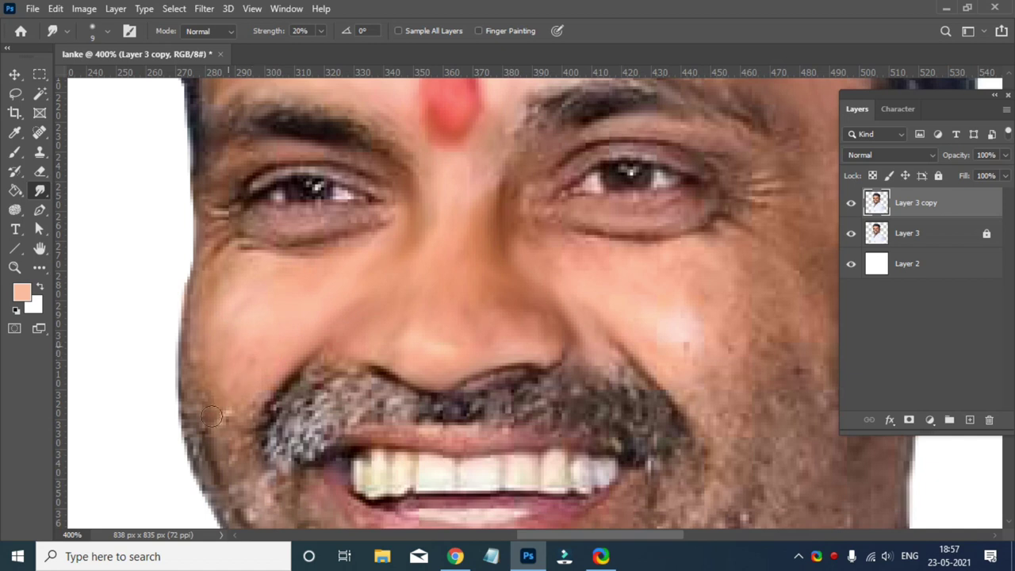
scroll(255, 337, "down", 1)
scroll(267, 351, "up", 3)
scroll(234, 426, "up", 1)
scroll(465, 370, "down", 1)
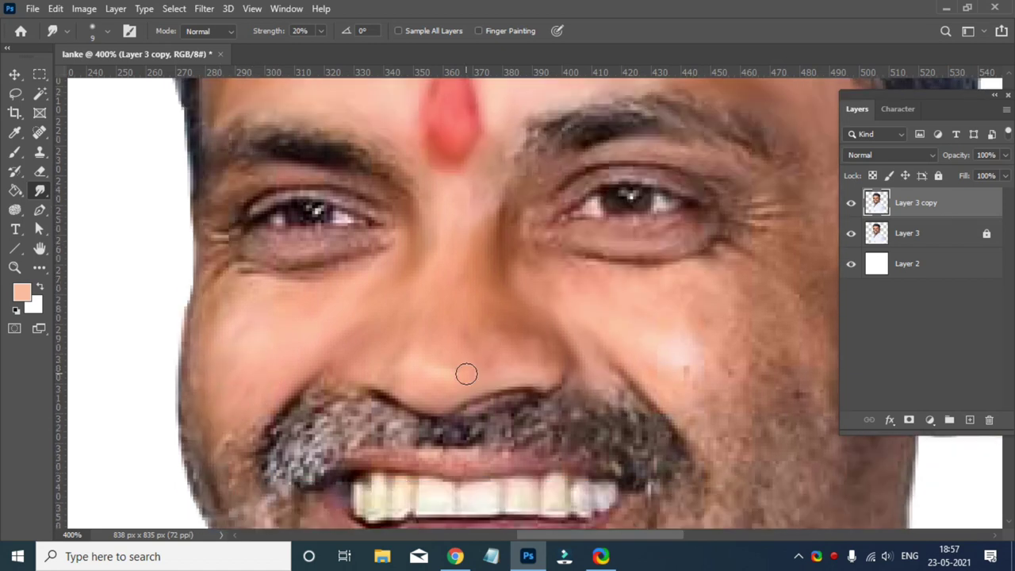
scroll(554, 461, "up", 6)
scroll(553, 460, "down", 2)
scroll(547, 317, "right", 6)
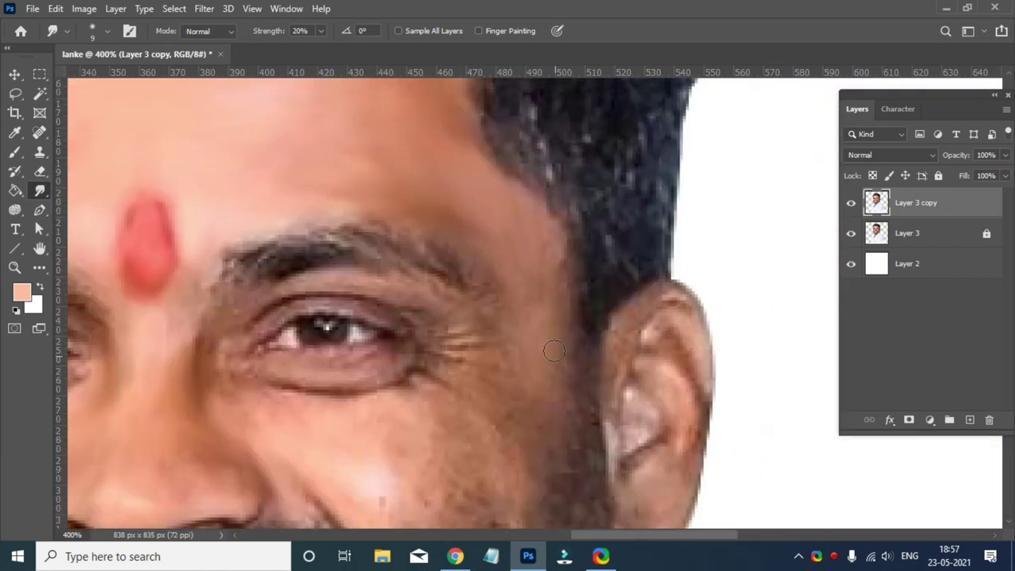
Smudge the under-eye folds into soft, blended skin
scroll(553, 351, "down", 1)
scroll(546, 428, "down", 2)
scroll(536, 326, "up", 1)
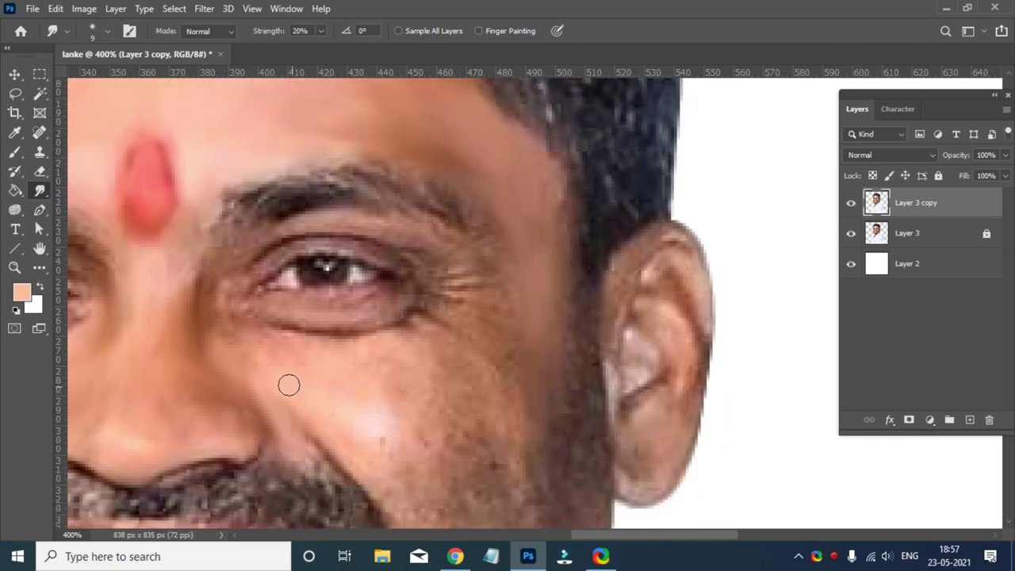
scroll(317, 397, "down", 1)
scroll(405, 409, "up", 1)
scroll(416, 420, "up", 1)
scroll(398, 381, "down", 2)
scroll(429, 340, "up", 1)
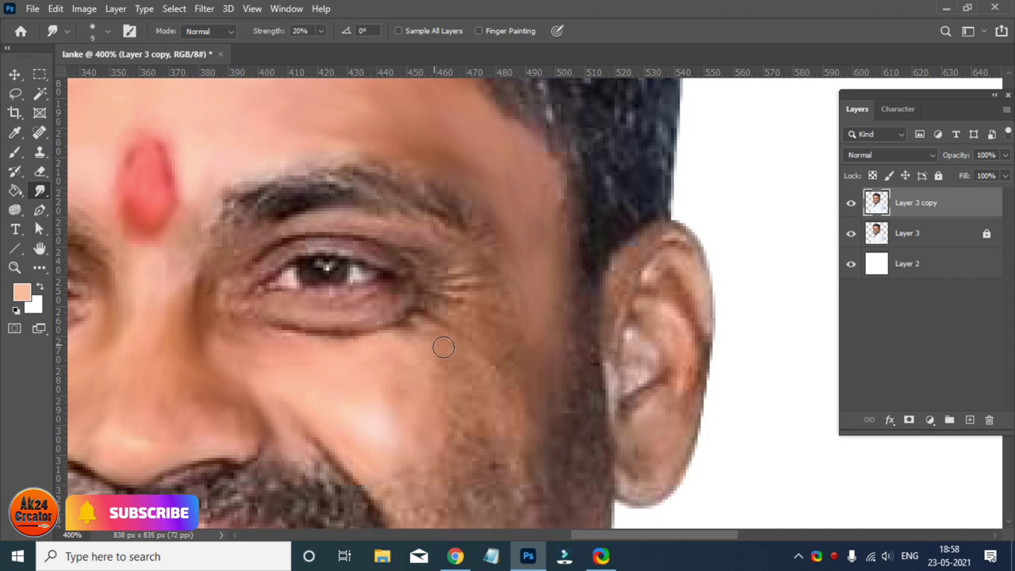
scroll(444, 341, "down", 3)
scroll(452, 292, "up", 1)
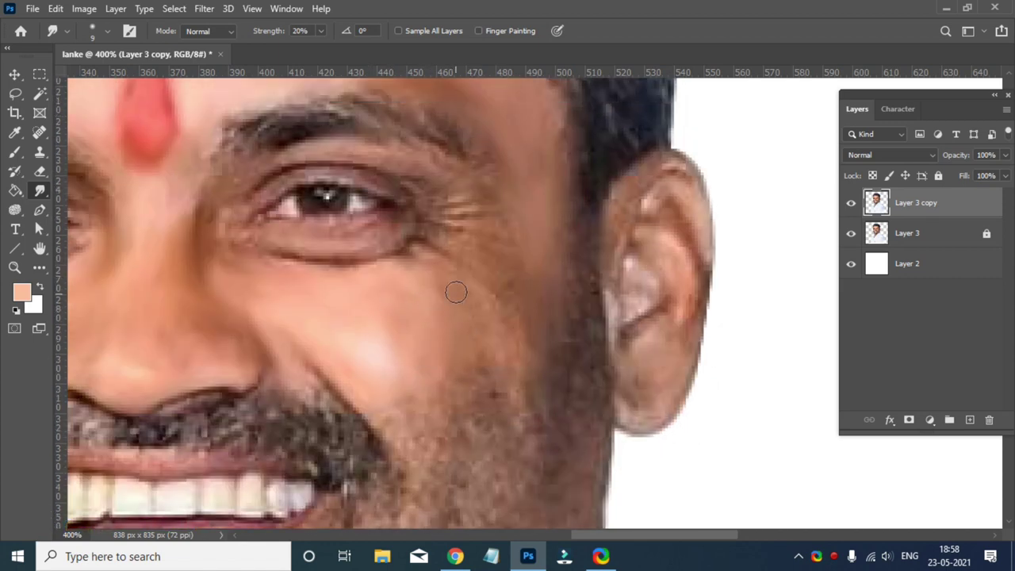
scroll(413, 420, "up", 1)
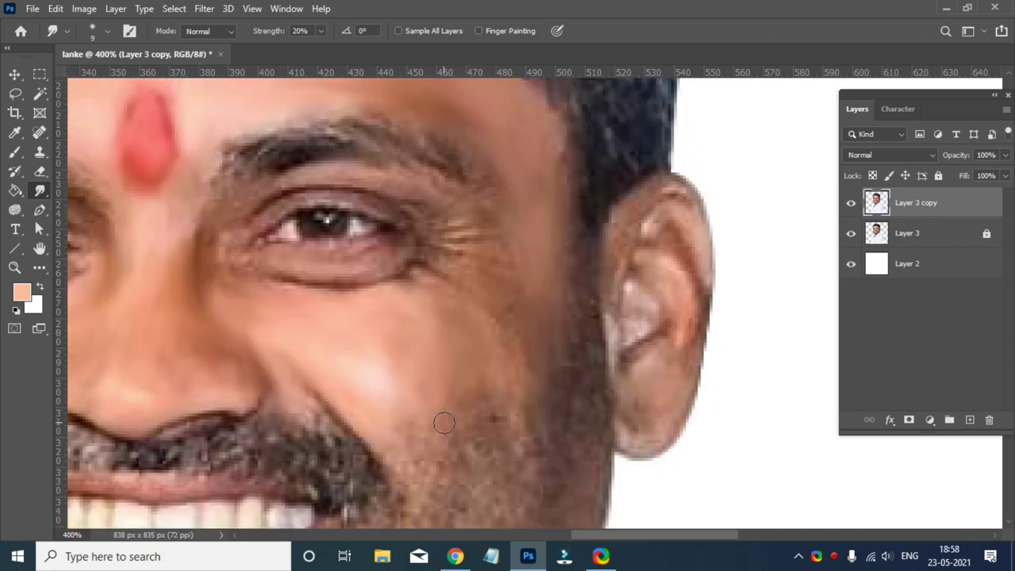
scroll(381, 396, "down", 1)
scroll(274, 344, "up", 2)
scroll(332, 386, "up", 1)
scroll(412, 302, "down", 1)
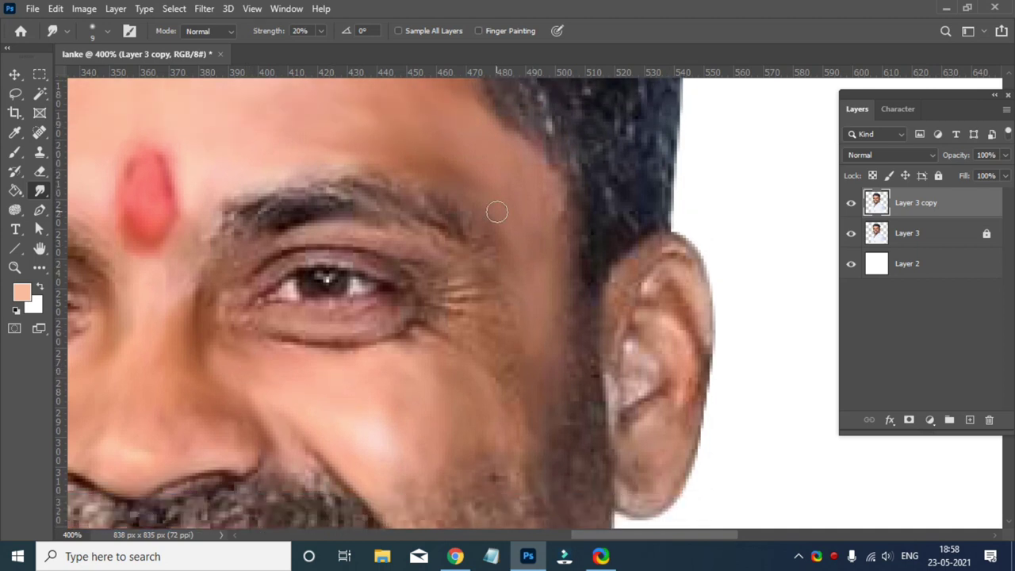
scroll(524, 333, "up", 1)
scroll(492, 309, "down", 1)
scroll(460, 378, "up", 1)
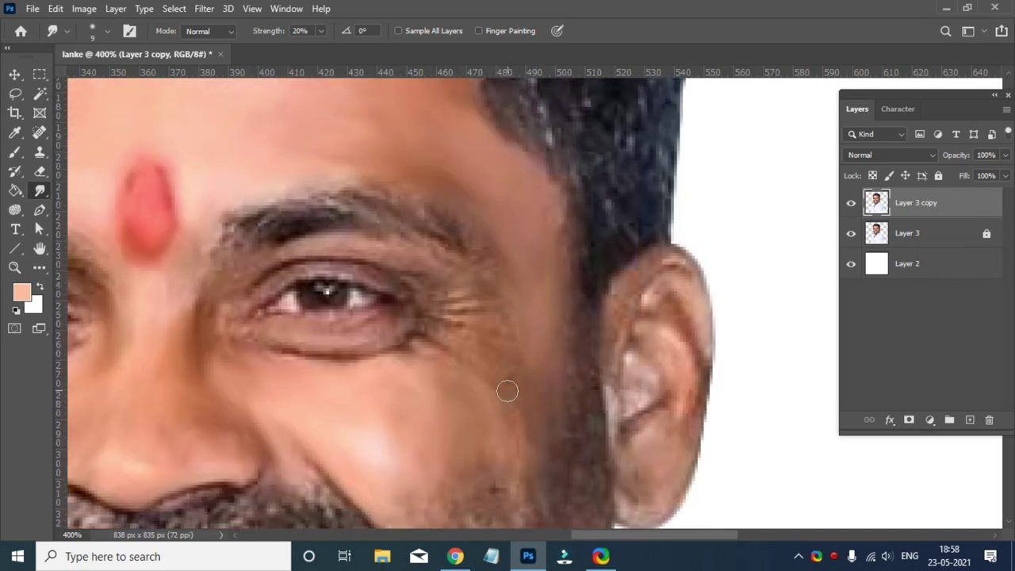
scroll(492, 444, "down", 4)
scroll(448, 444, "up", 5)
scroll(444, 460, "down", 1)
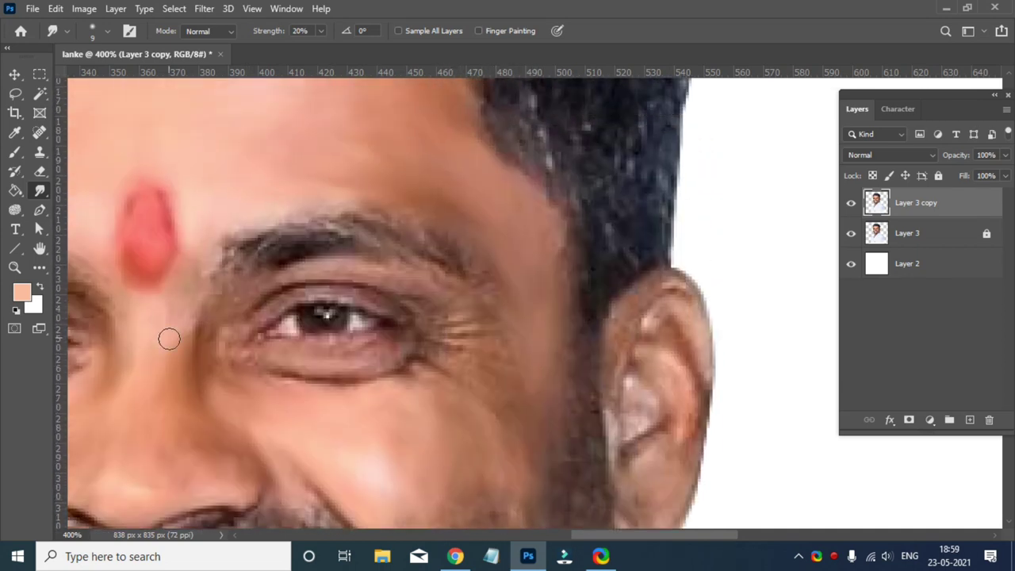
scroll(215, 349, "up", 3)
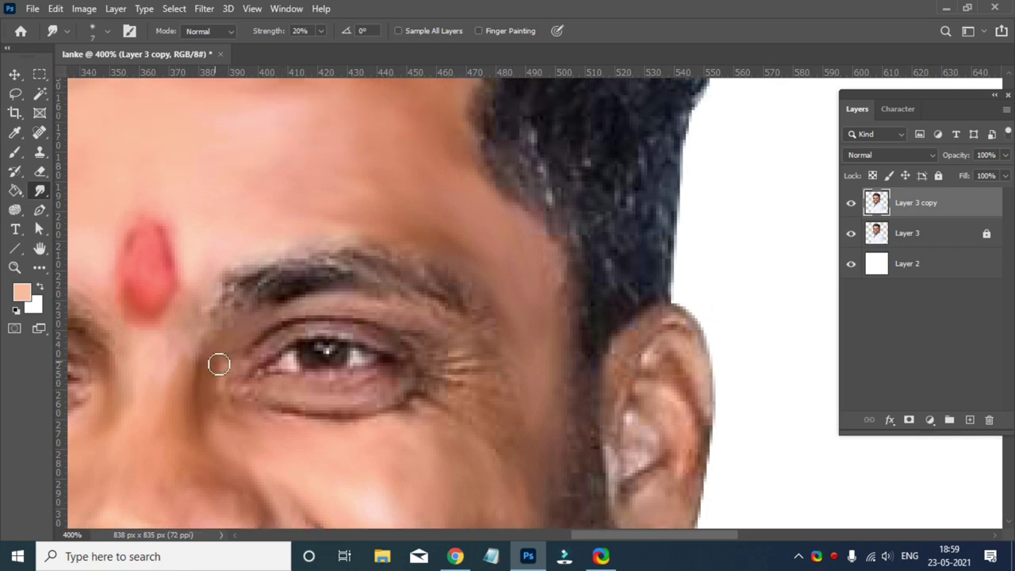
scroll(216, 412, "up", 1)
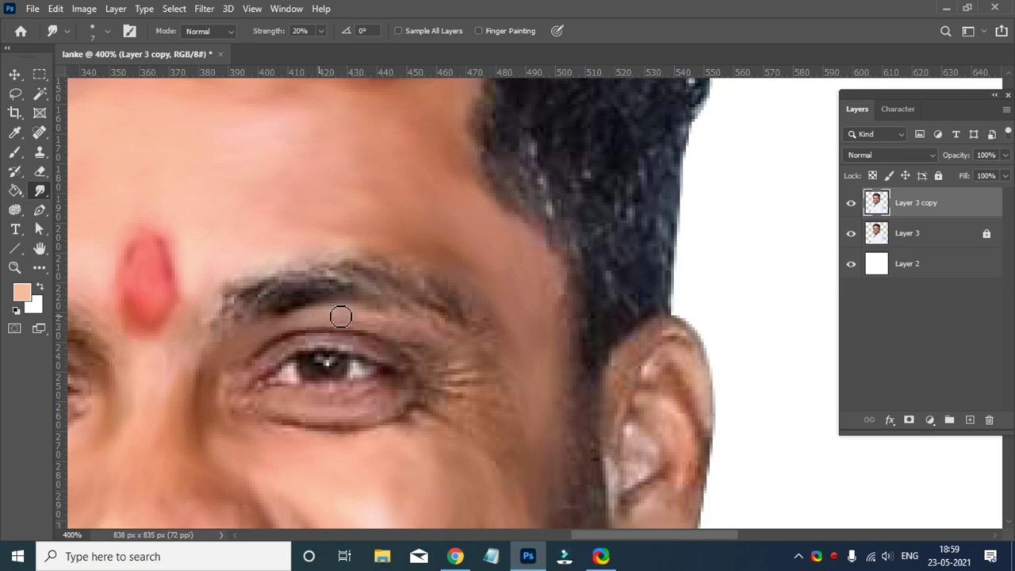
scroll(357, 285, "down", 6)
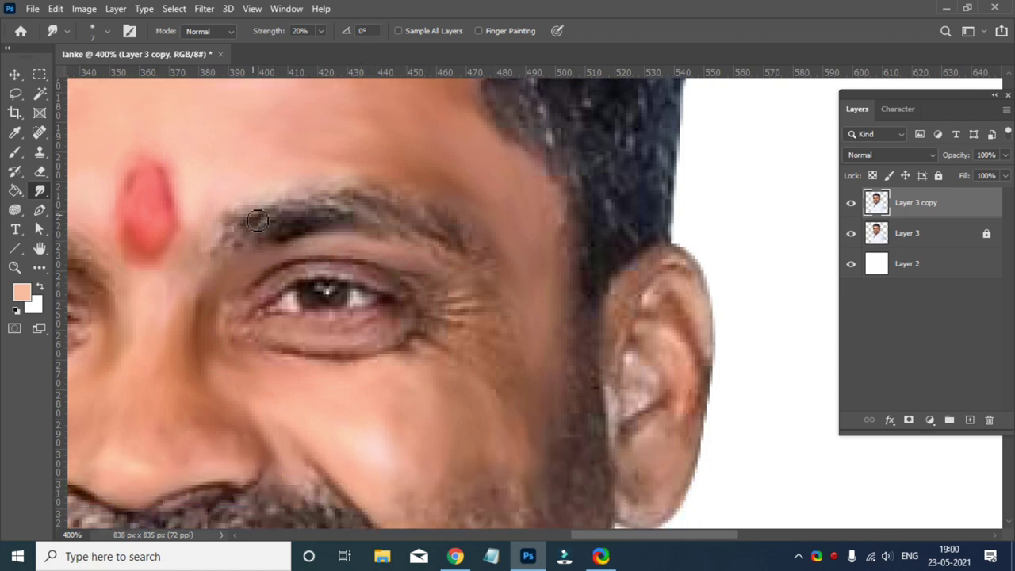
Soften the right eyebrow's upper edge and the crow's-feet wrinkles beside that eye
left_click_drag(285, 194, 474, 233)
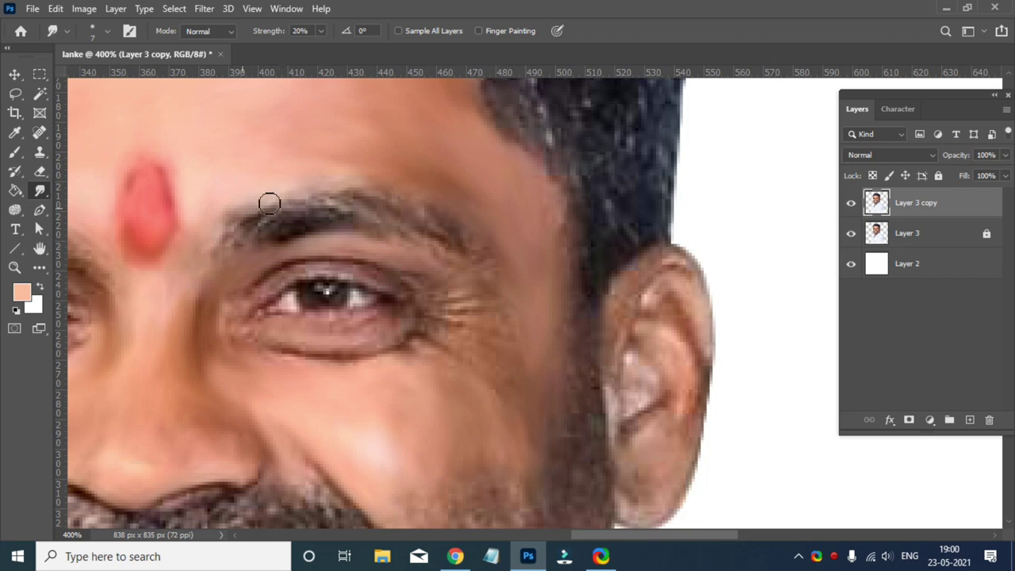
scroll(499, 253, "down", 1)
scroll(492, 230, "down", 3)
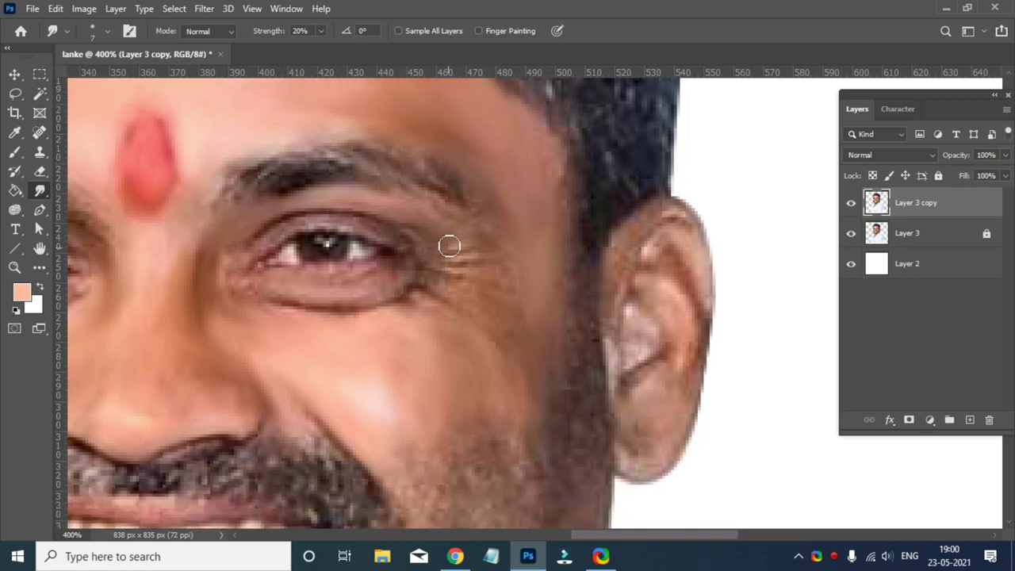
left_click_drag(485, 297, 516, 279)
scroll(553, 239, "down", 2)
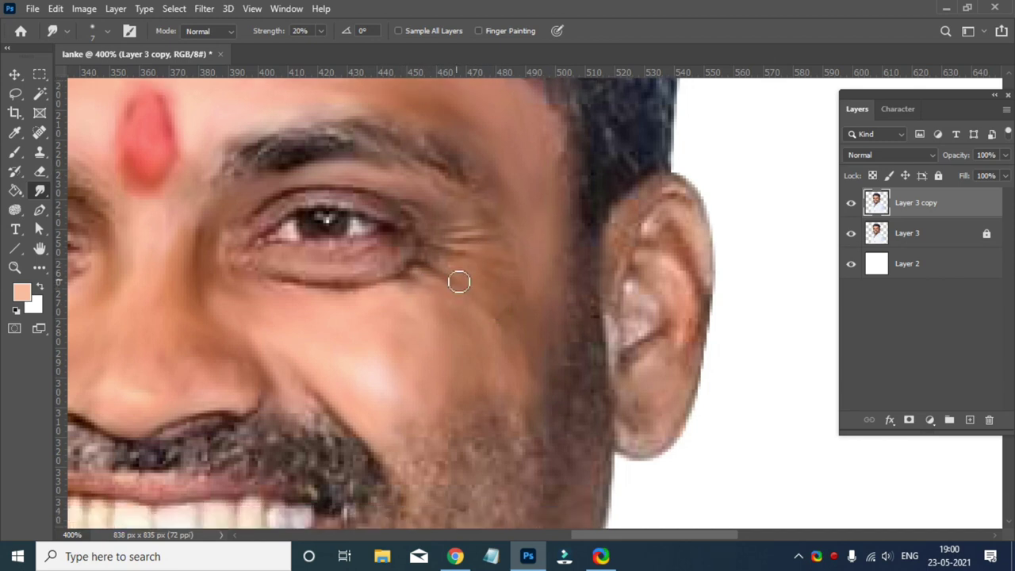
scroll(544, 314, "up", 3)
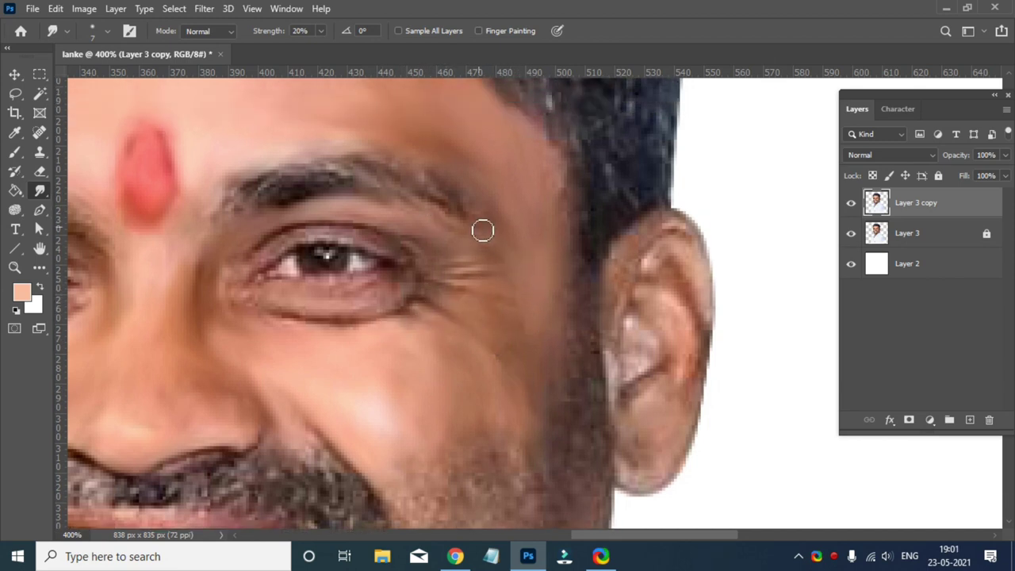
scroll(539, 324, "down", 2)
scroll(398, 229, "up", 2)
scroll(231, 293, "up", 2)
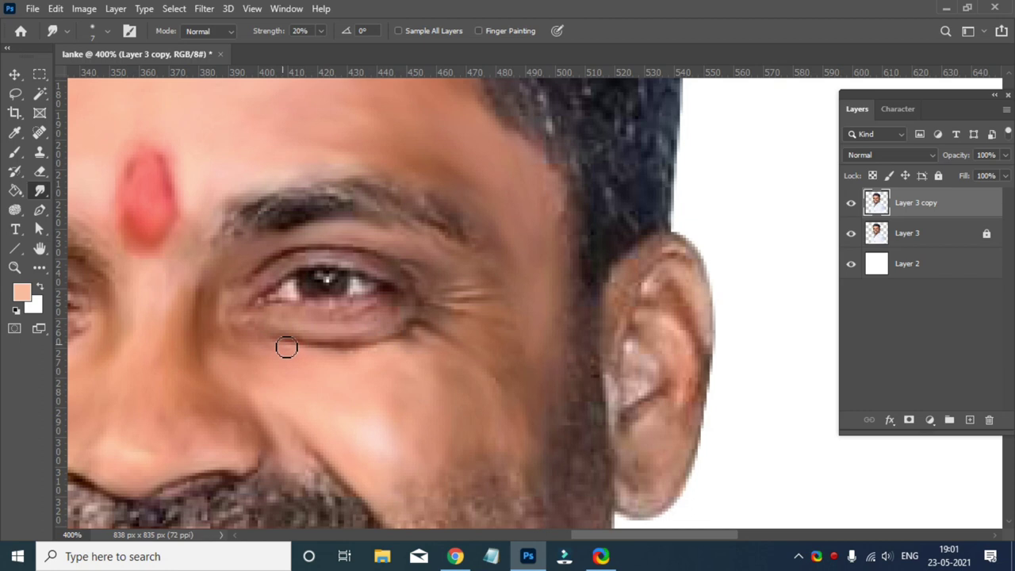
scroll(445, 384, "up", 2)
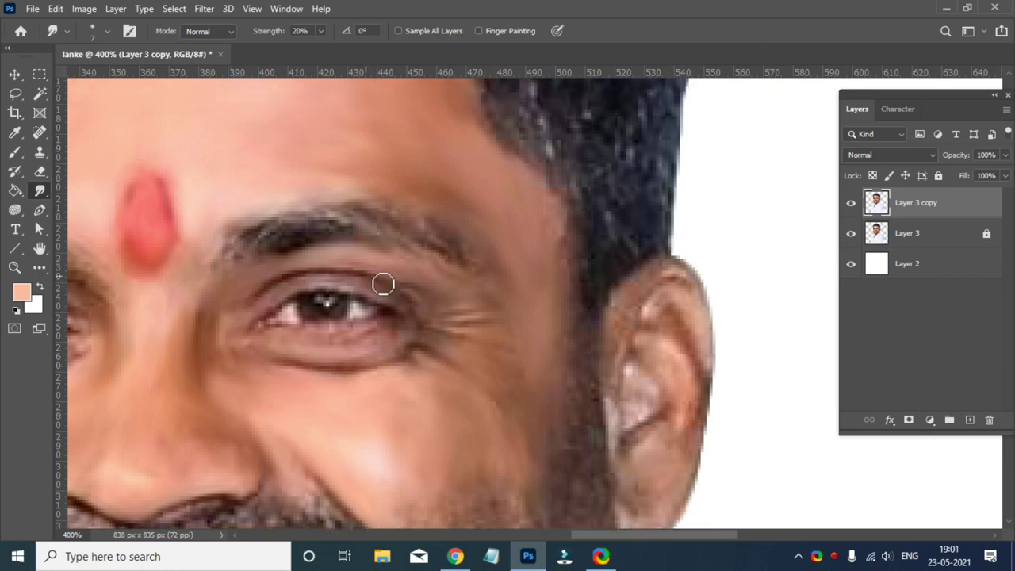
scroll(452, 341, "up", 1)
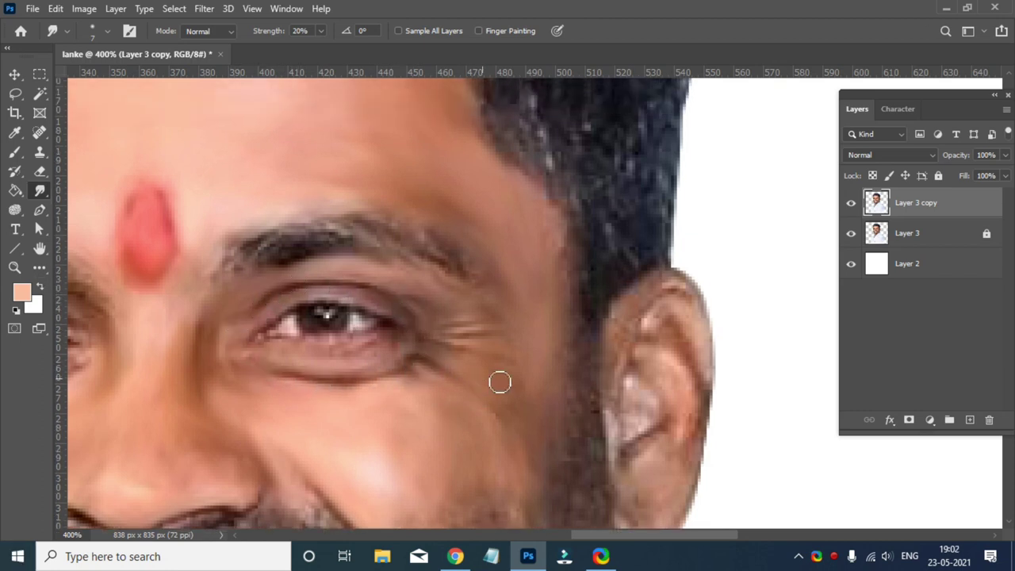
Zoom out to check the whole face, then zoom back in and keep blending around the eyes
key("ctrl+1")
key("ctrl+plus")
scroll(401, 378, "up", 1)
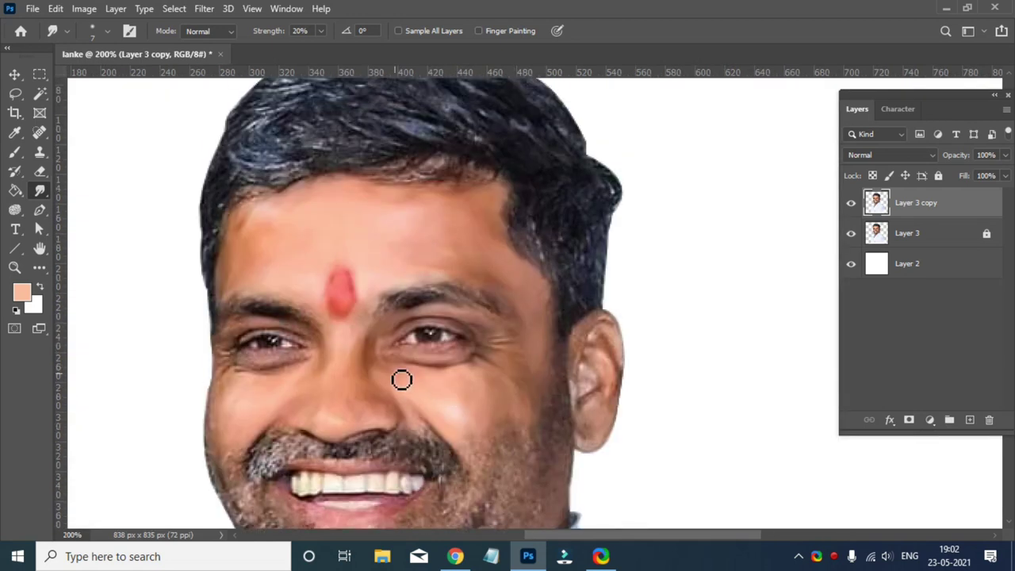
key("ctrl+plus")
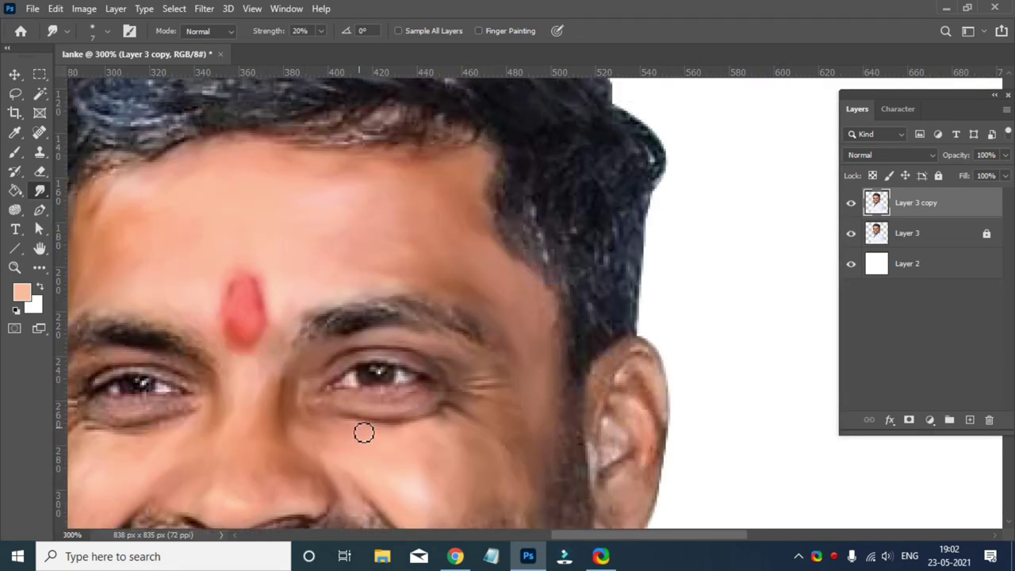
scroll(397, 418, "up", 1)
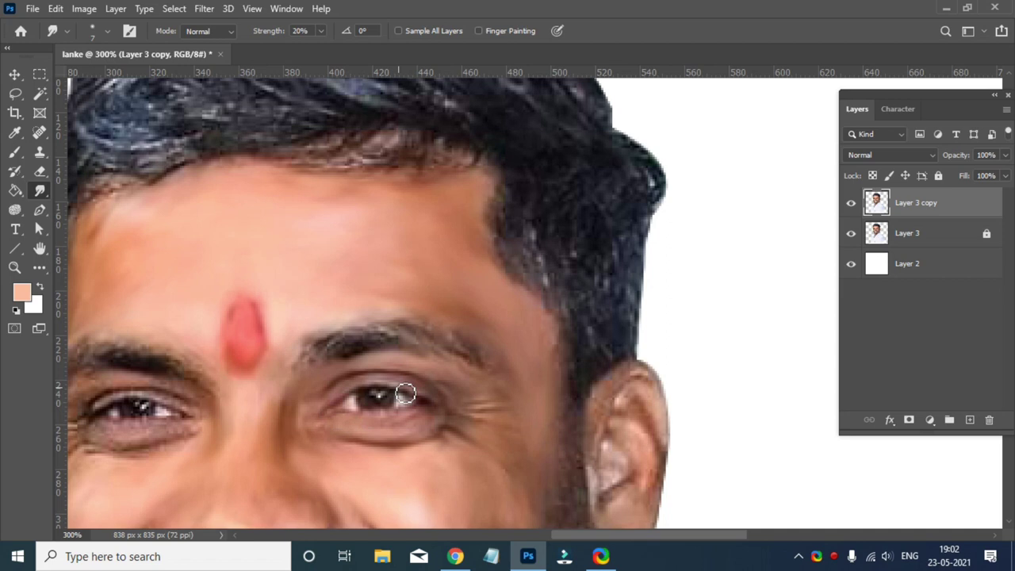
scroll(467, 410, "up", 1)
scroll(407, 408, "down", 2)
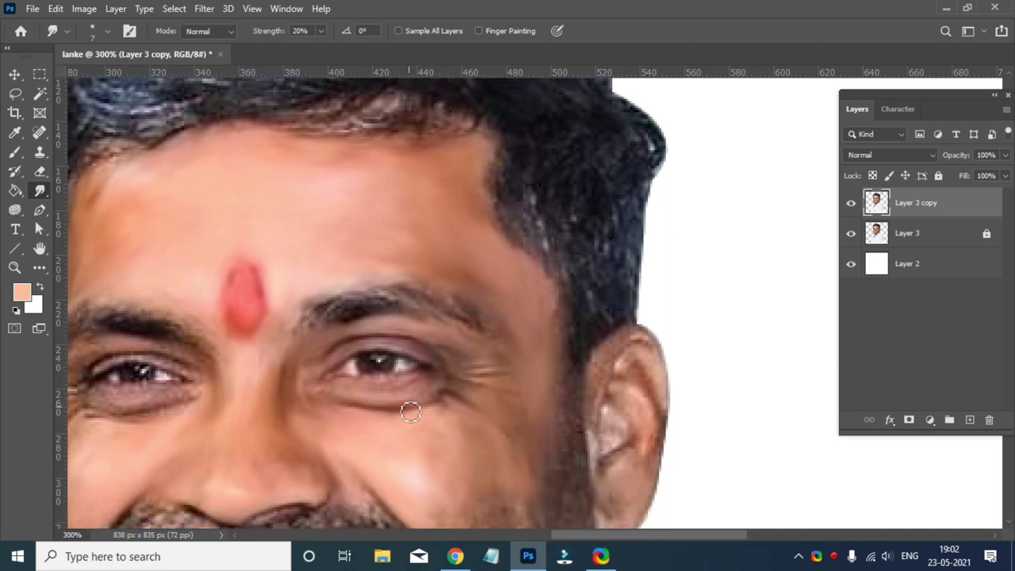
scroll(429, 388, "down", 1)
scroll(423, 394, "up", 1)
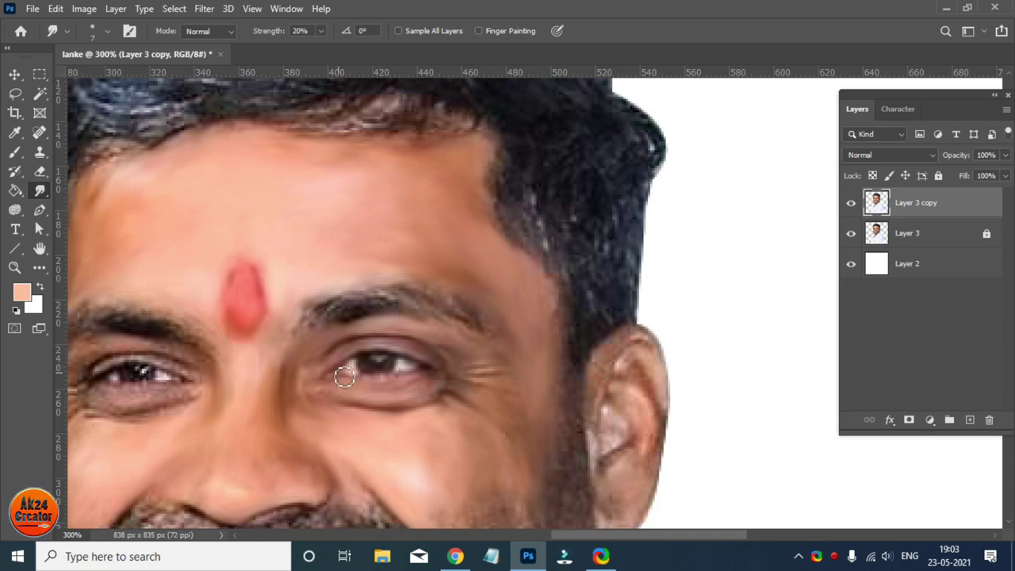
scroll(476, 412, "down", 4)
scroll(474, 336, "up", 1)
scroll(530, 333, "up", 1)
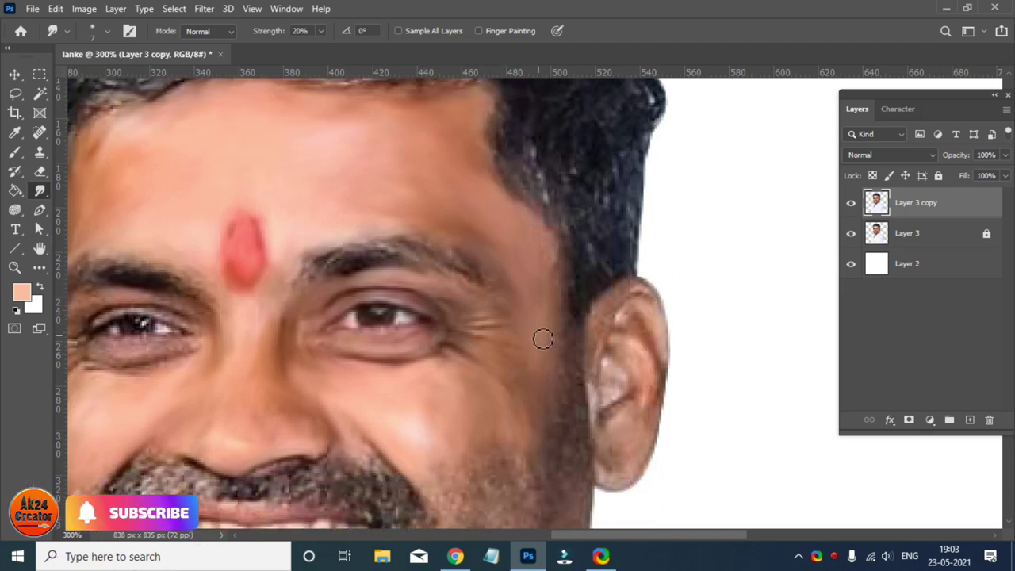
scroll(563, 373, "up", 1)
scroll(290, 410, "up", 1)
Smudge the crow's-feet and cheek creases beside the left eye at 20% strength on Layer 3 copy
scroll(272, 143, "up", 2)
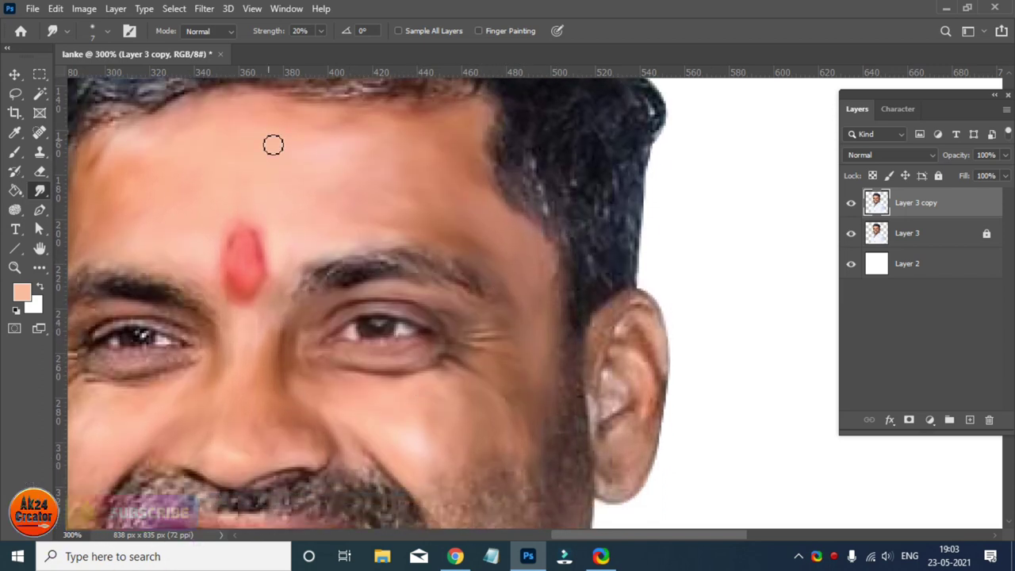
scroll(357, 254, "left", 5)
scroll(429, 359, "up", 1)
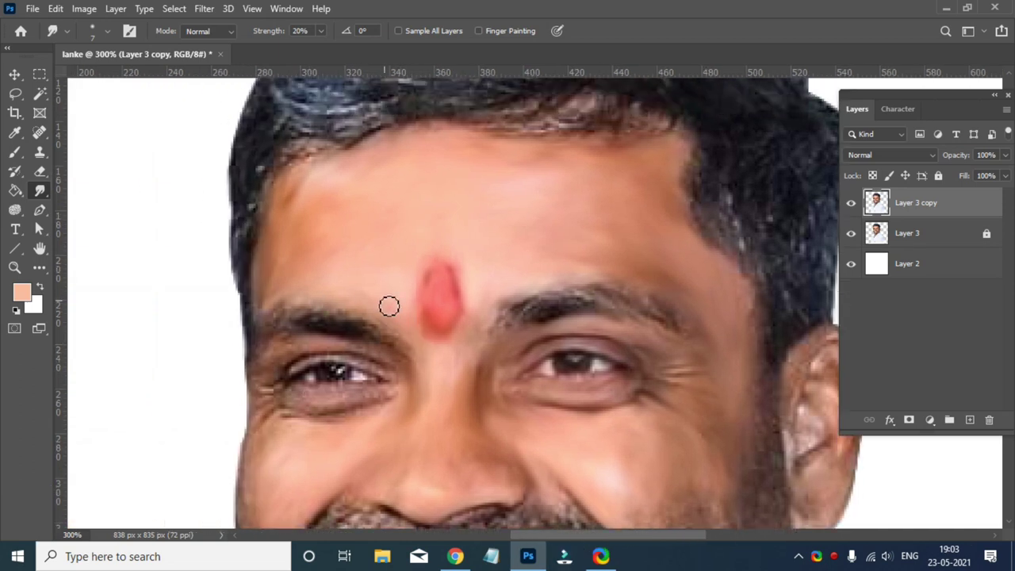
scroll(357, 285, "down", 2)
scroll(314, 238, "up", 1)
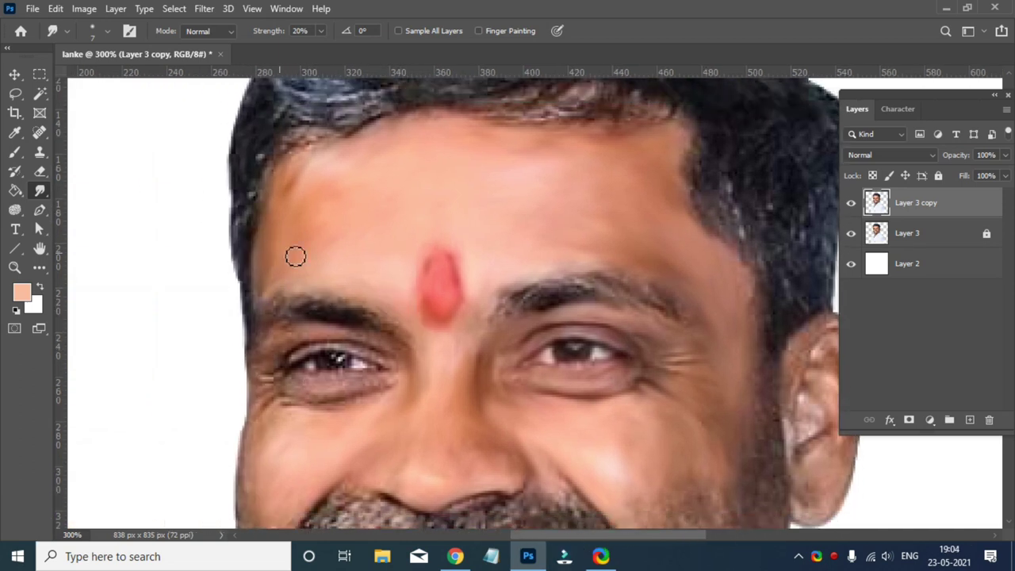
scroll(375, 243, "down", 1)
scroll(267, 227, "up", 1)
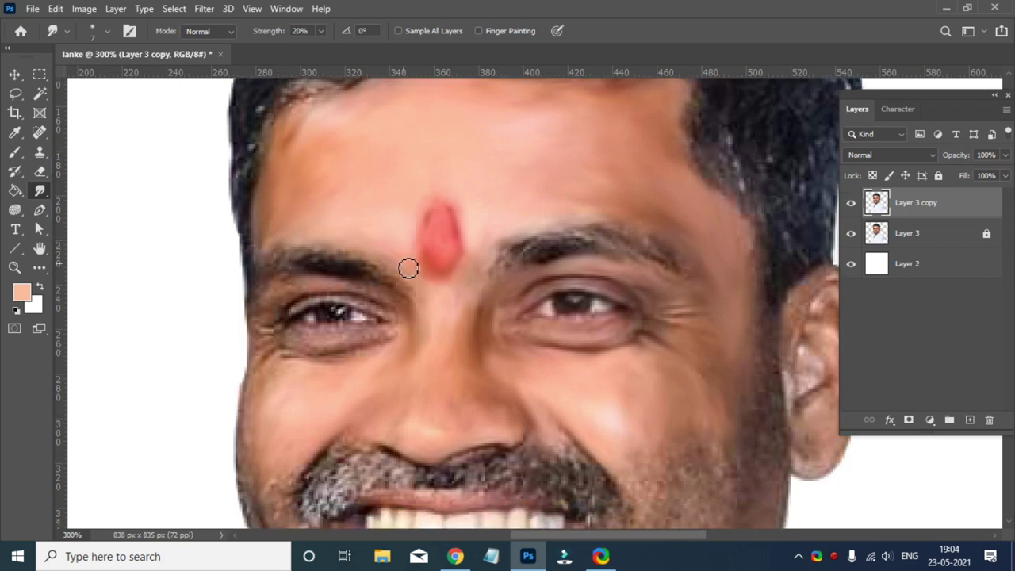
scroll(408, 267, "down", 3)
scroll(297, 294, "up", 1)
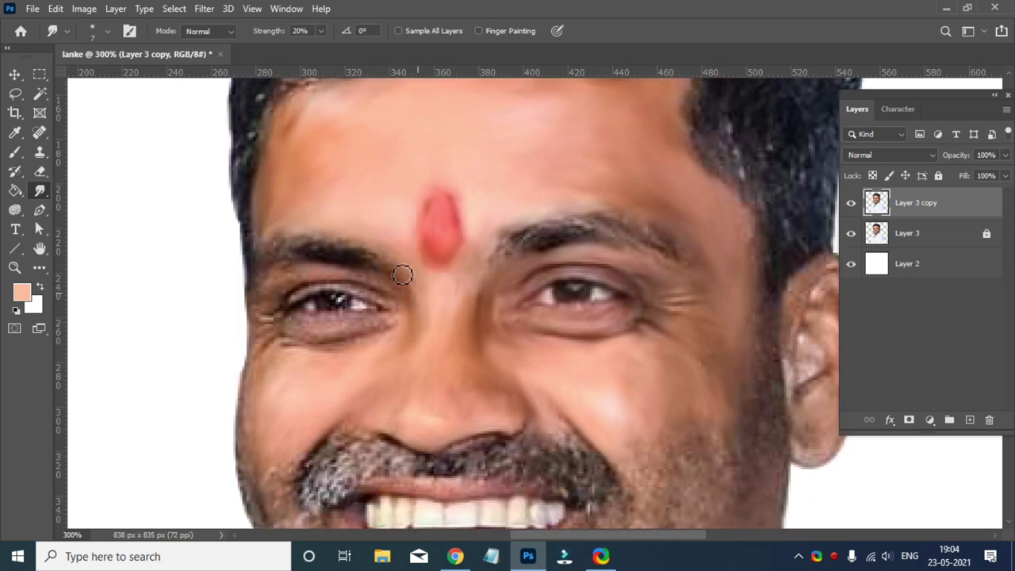
scroll(403, 275, "up", 1)
scroll(358, 278, "down", 1)
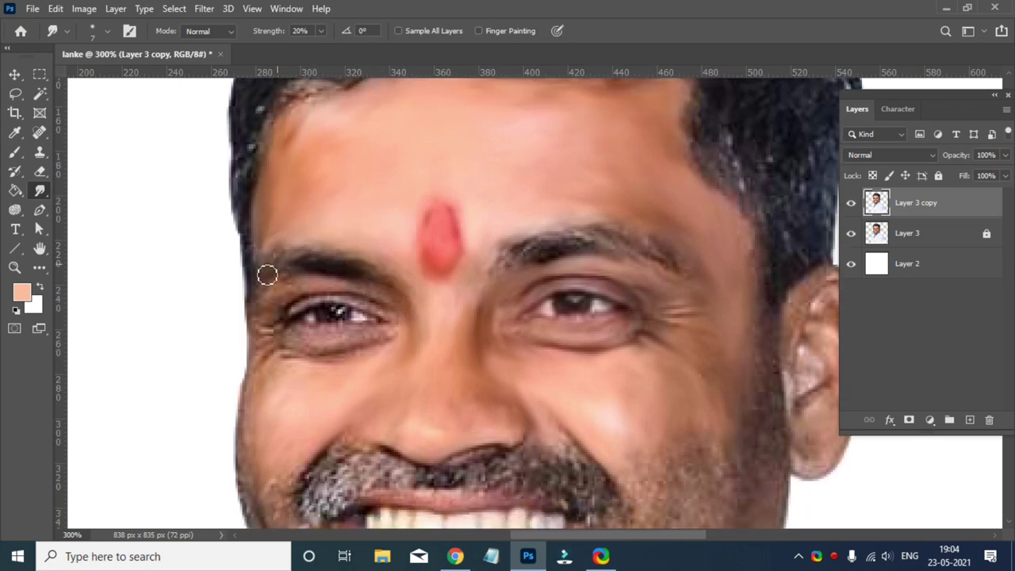
scroll(400, 287, "up", 1)
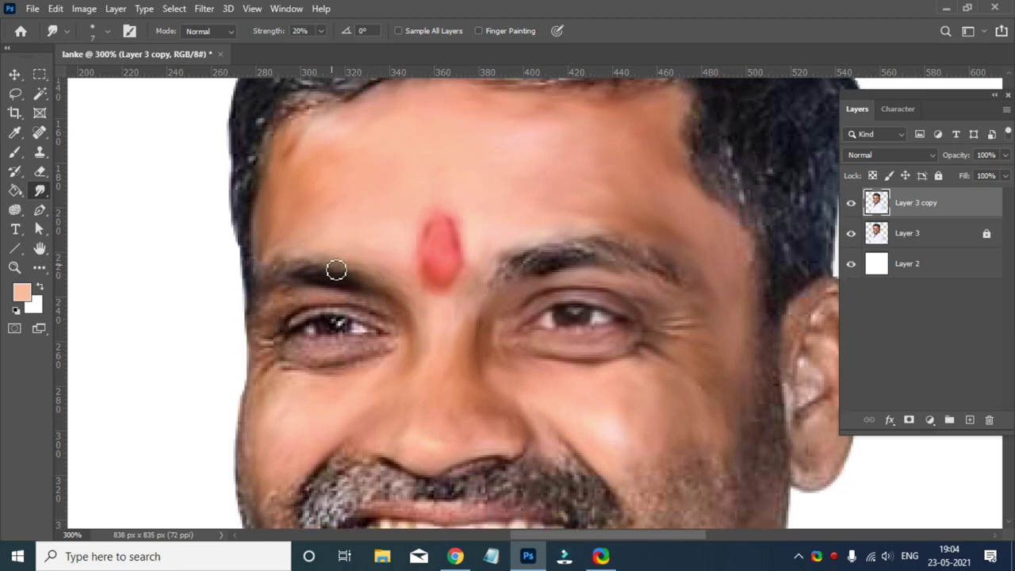
scroll(267, 280, "up", 1)
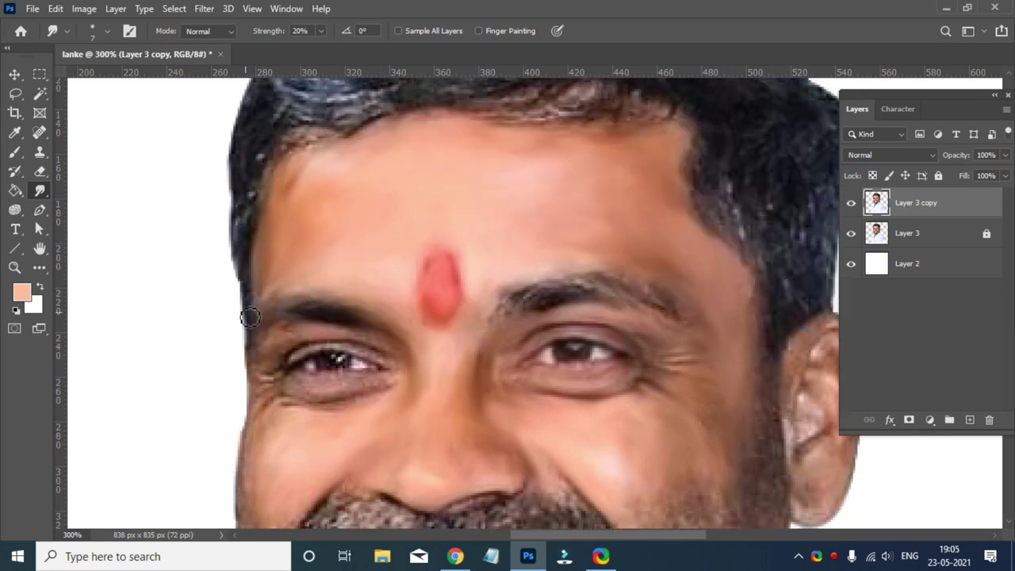
scroll(265, 316, "up", 1)
scroll(271, 328, "down", 1)
scroll(267, 326, "up", 1)
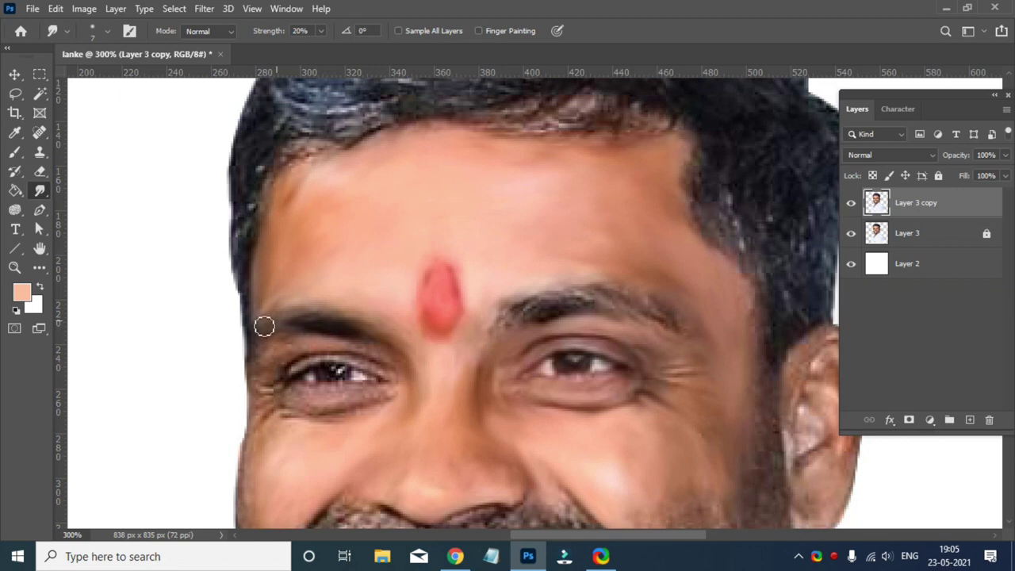
scroll(317, 323, "down", 2)
scroll(376, 267, "down", 1)
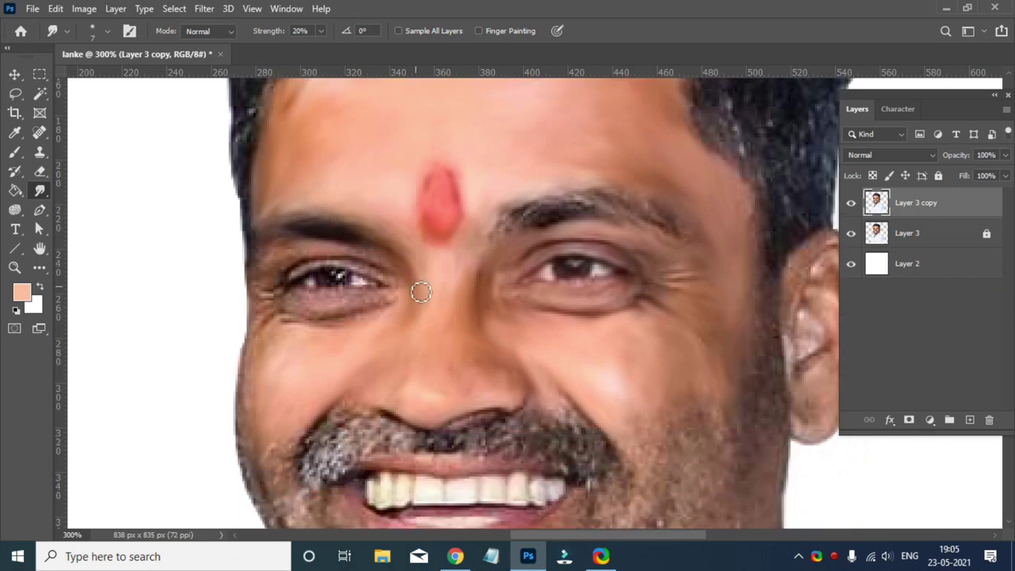
scroll(413, 277, "up", 1)
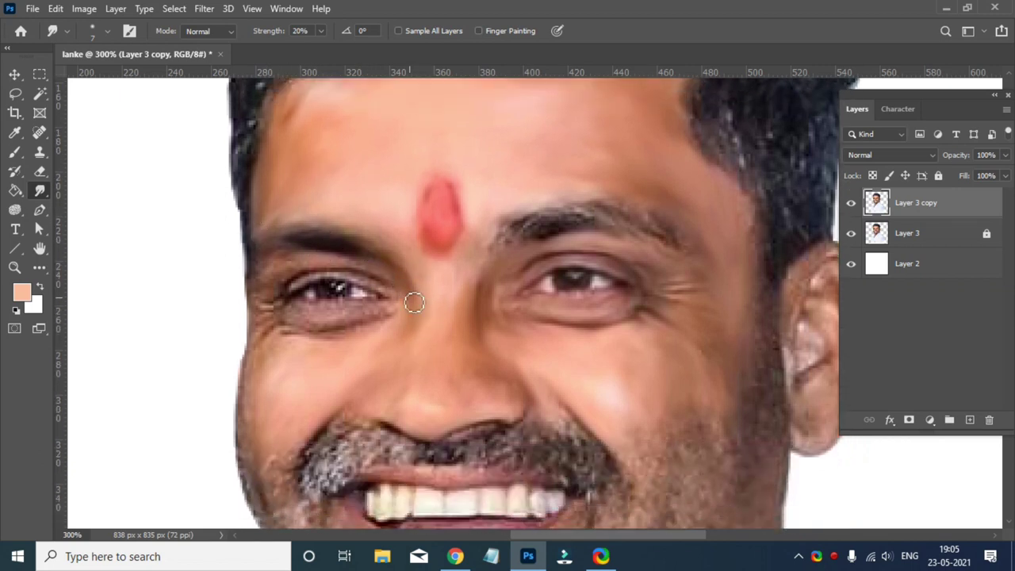
scroll(277, 277, "up", 1)
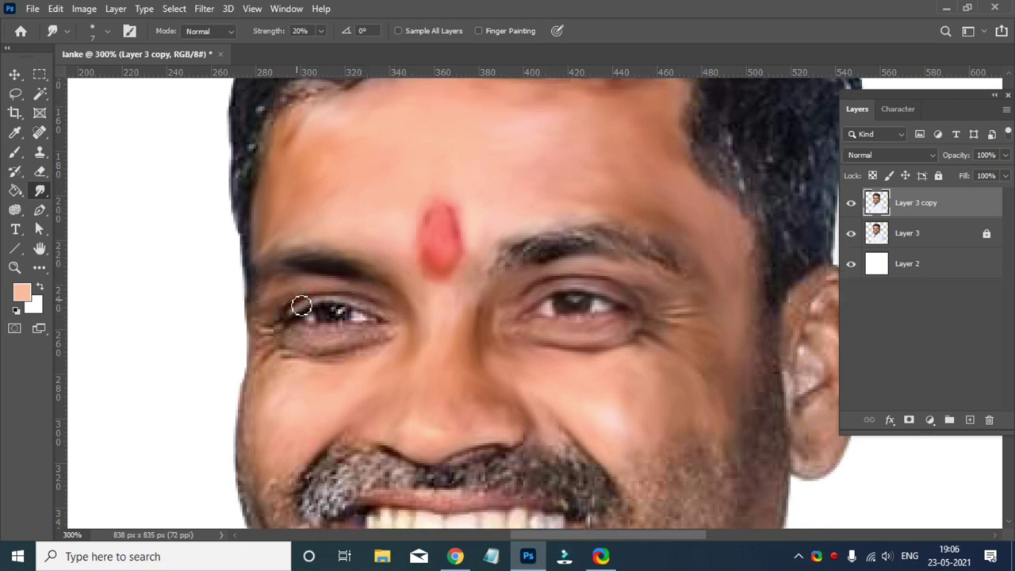
scroll(349, 303, "down", 1)
scroll(378, 356, "up", 1)
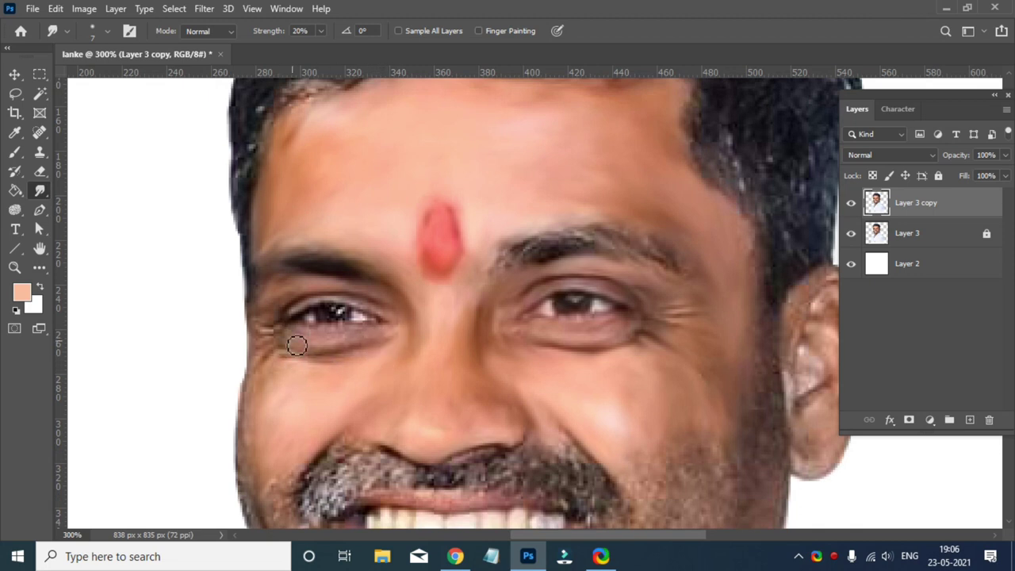
Blend the left eye's outer corner, lash line and eyebrow into smooth painted tones
left_click_drag(286, 309, 321, 306)
scroll(317, 282, "down", 1)
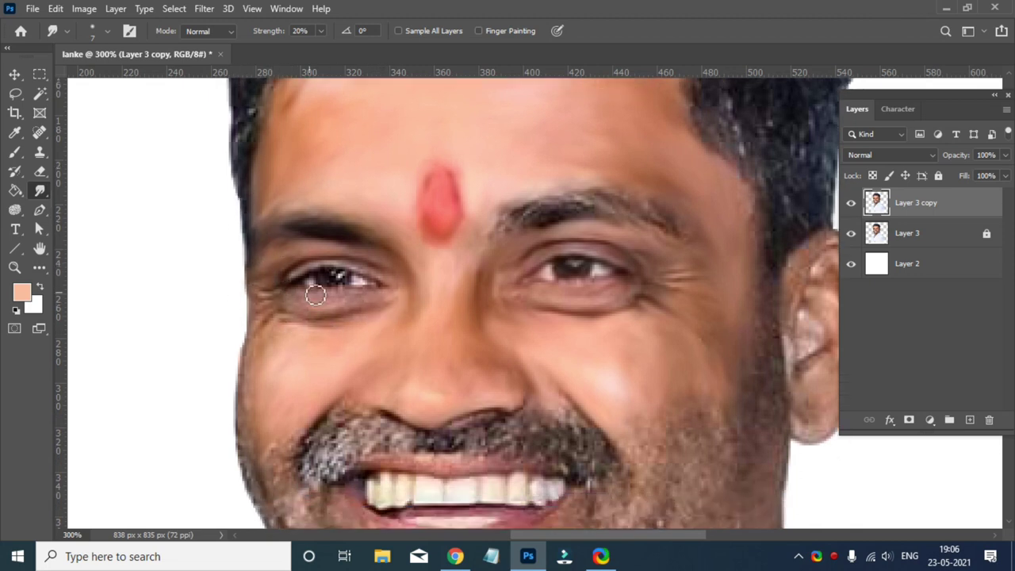
scroll(272, 328, "down", 1)
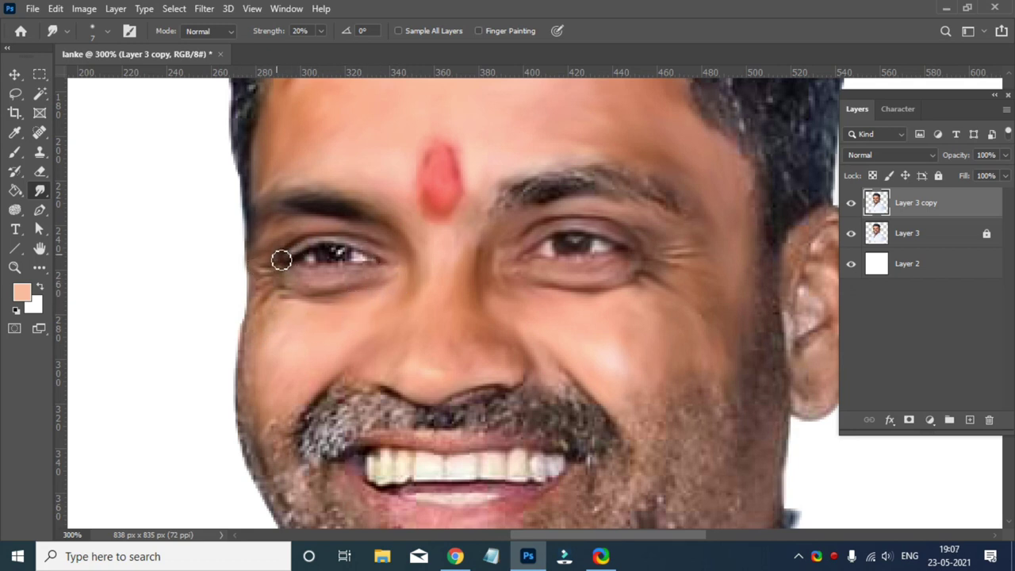
scroll(349, 254, "down", 1)
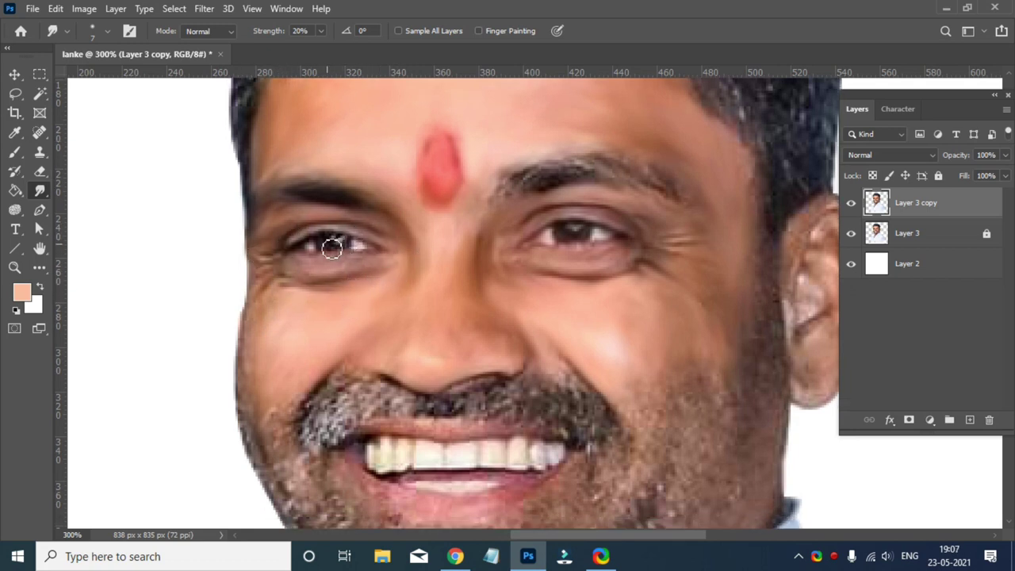
scroll(325, 261, "up", 2)
scroll(301, 309, "up", 2)
scroll(544, 317, "down", 1)
scroll(603, 286, "up", 1)
scroll(444, 293, "down", 1)
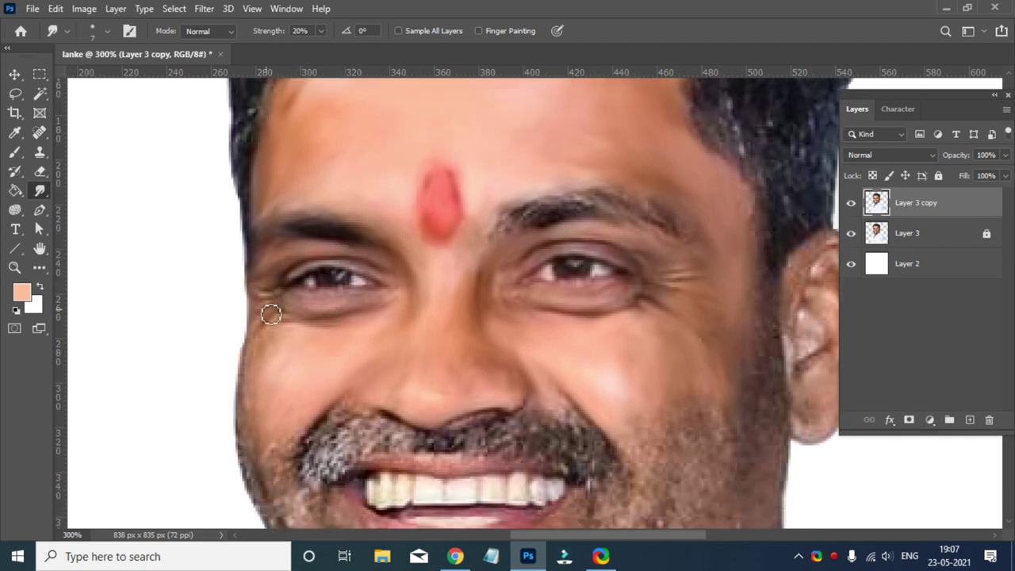
scroll(251, 402, "down", 2)
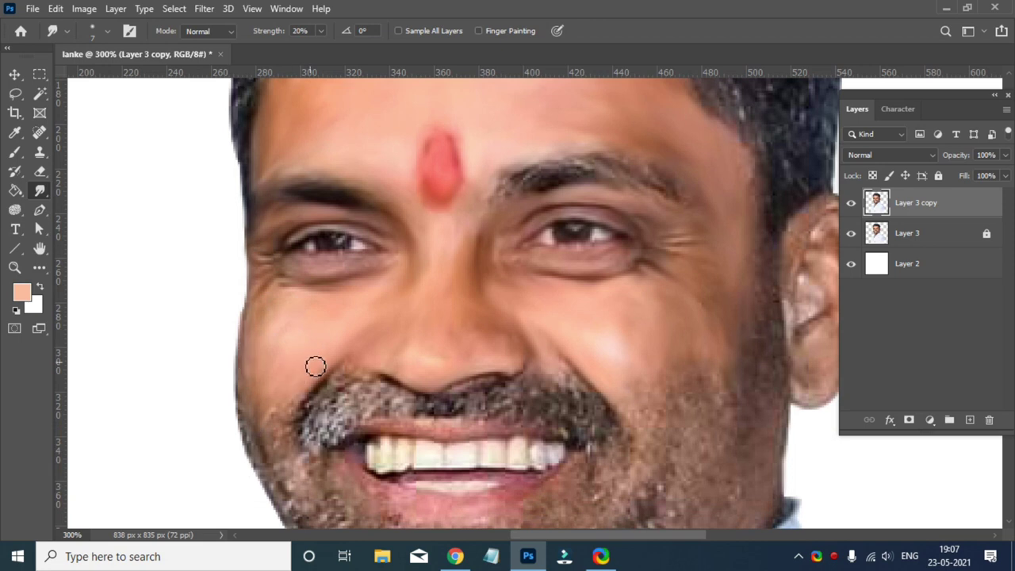
scroll(315, 365, "up", 1)
scroll(310, 312, "up", 2)
scroll(315, 324, "up", 2)
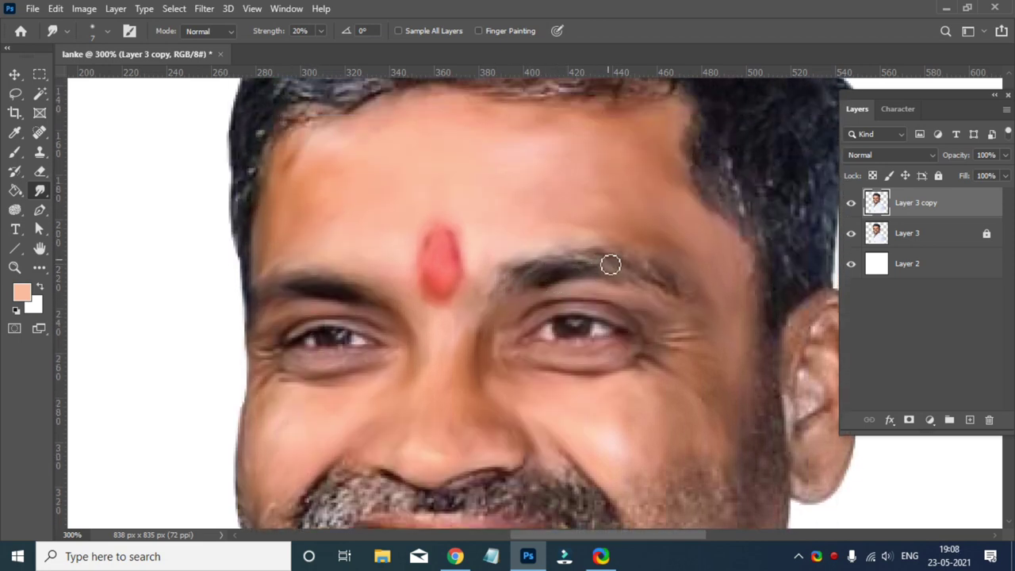
Soften the right eyebrow edges and cheek beside the moustache, then zoom out to review the portrait
scroll(687, 303, "up", 1)
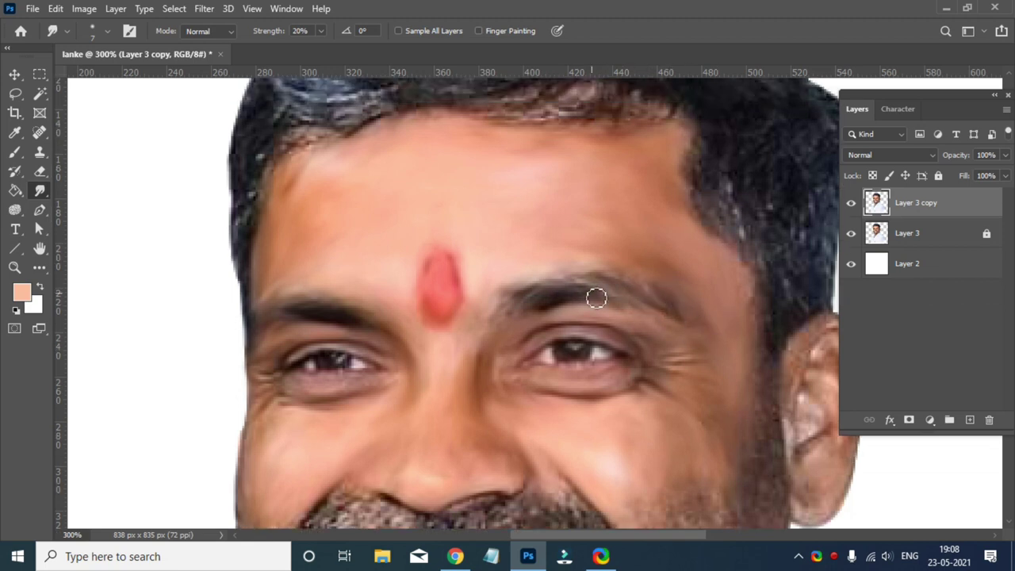
scroll(596, 297, "down", 1)
scroll(538, 301, "up", 1)
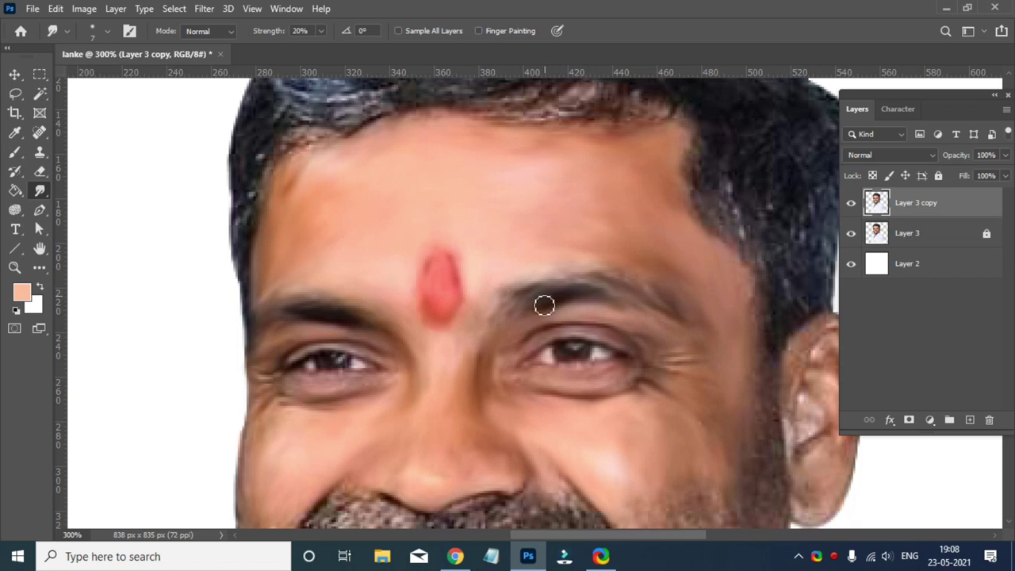
scroll(602, 293, "down", 3)
scroll(666, 293, "down", 3)
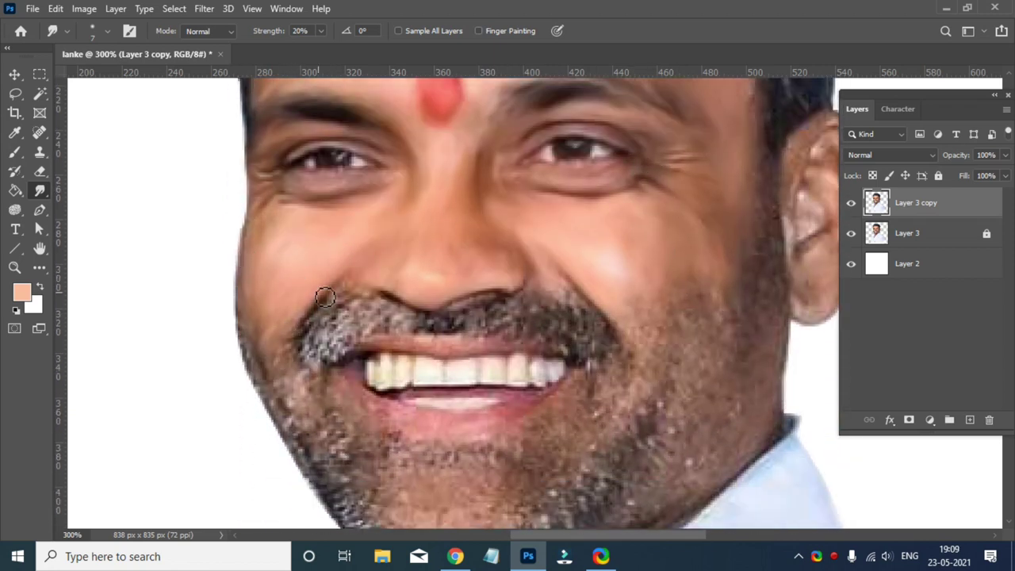
scroll(556, 295, "up", 2)
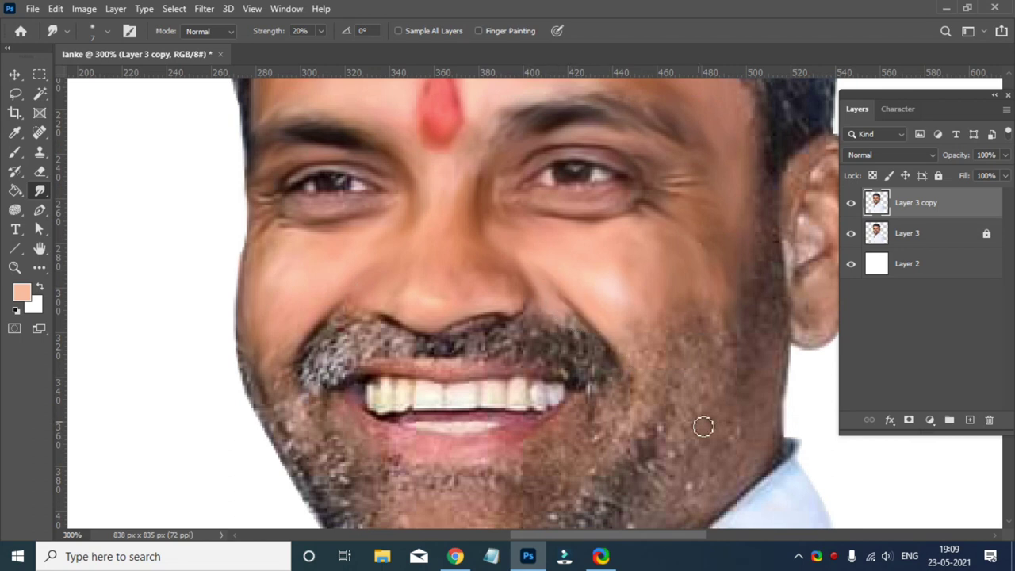
key("ctrl+minus")
key("ctrl+minus")
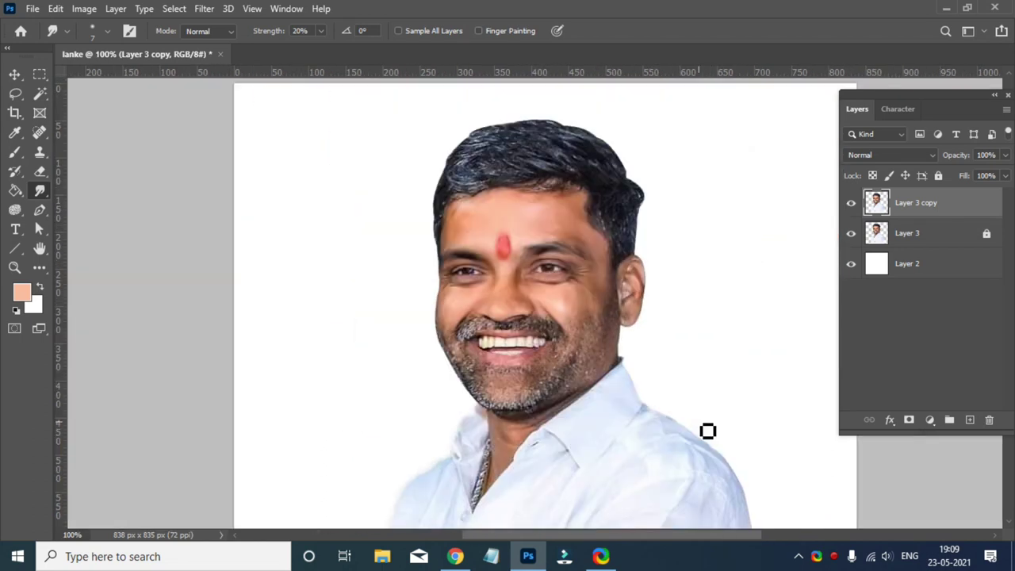
Zoom back in on the face and start smudging the beard stubble
key("ctrl+plus")
scroll(704, 425, "up", 3)
scroll(793, 405, "down", 1)
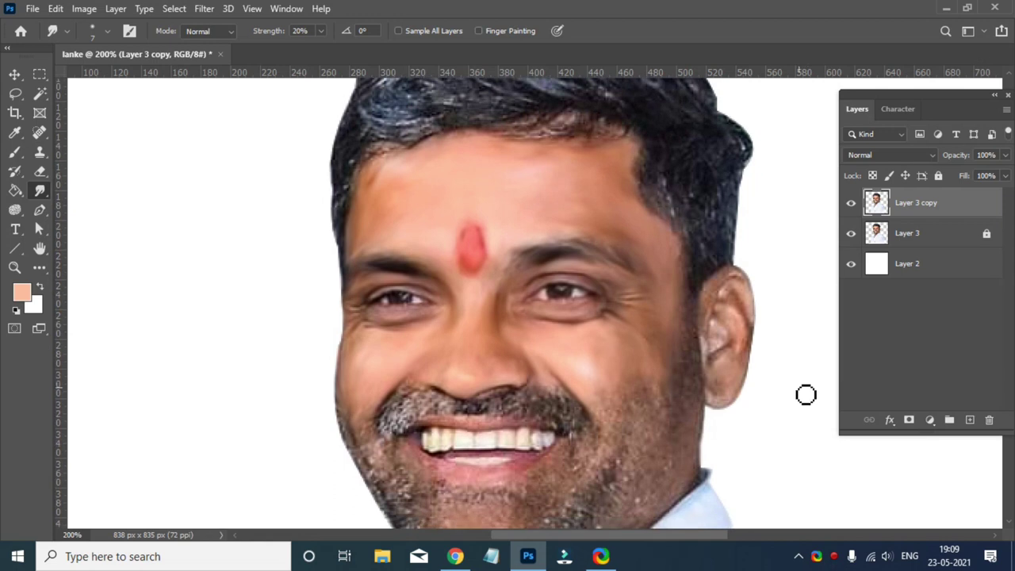
scroll(734, 399, "down", 2)
scroll(734, 399, "down", 2)
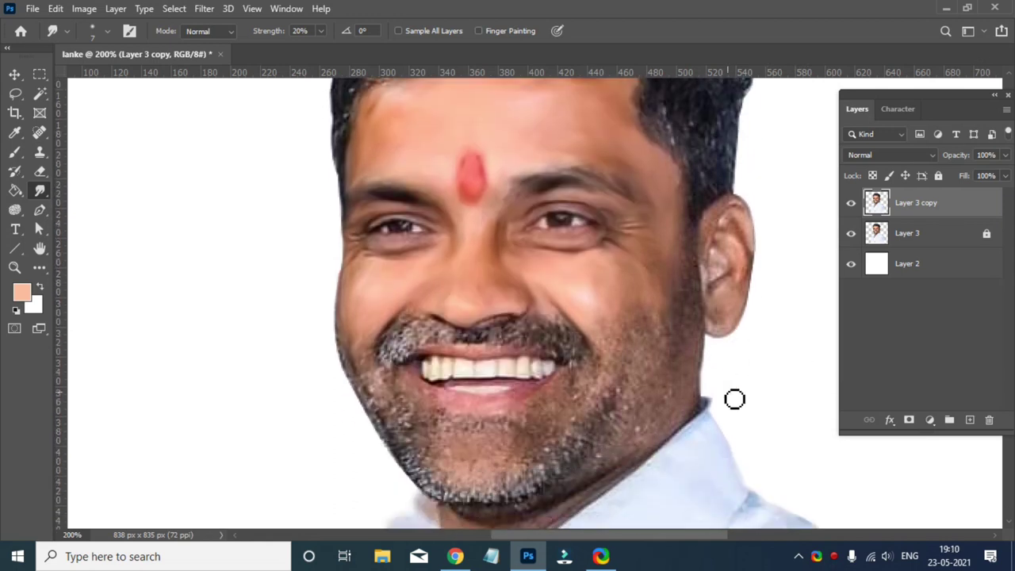
scroll(670, 361, "down", 1)
scroll(642, 439, "down", 1)
scroll(639, 437, "up", 1)
scroll(555, 440, "down", 1)
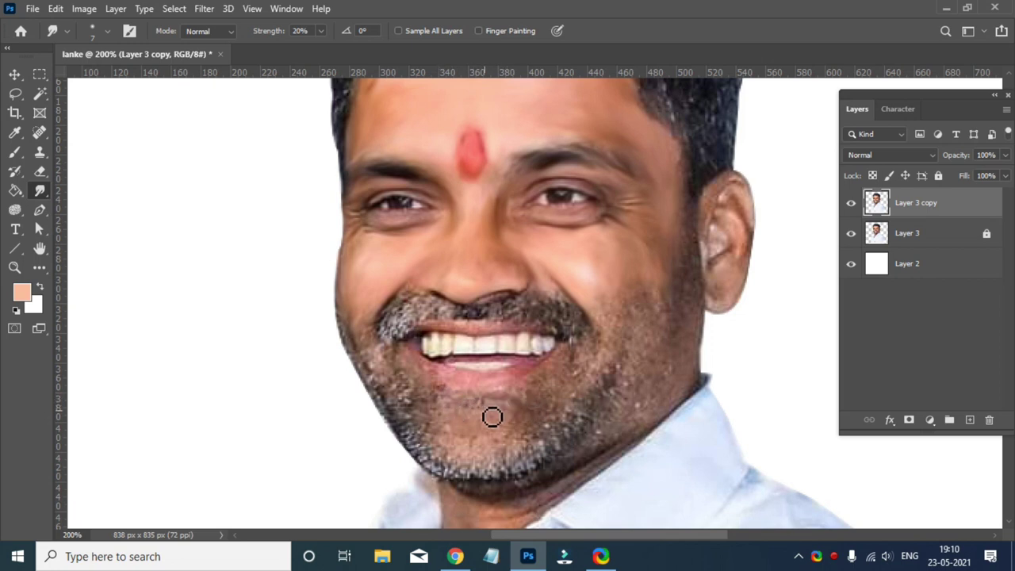
scroll(528, 431, "up", 2)
scroll(587, 428, "down", 1)
scroll(479, 441, "up", 1)
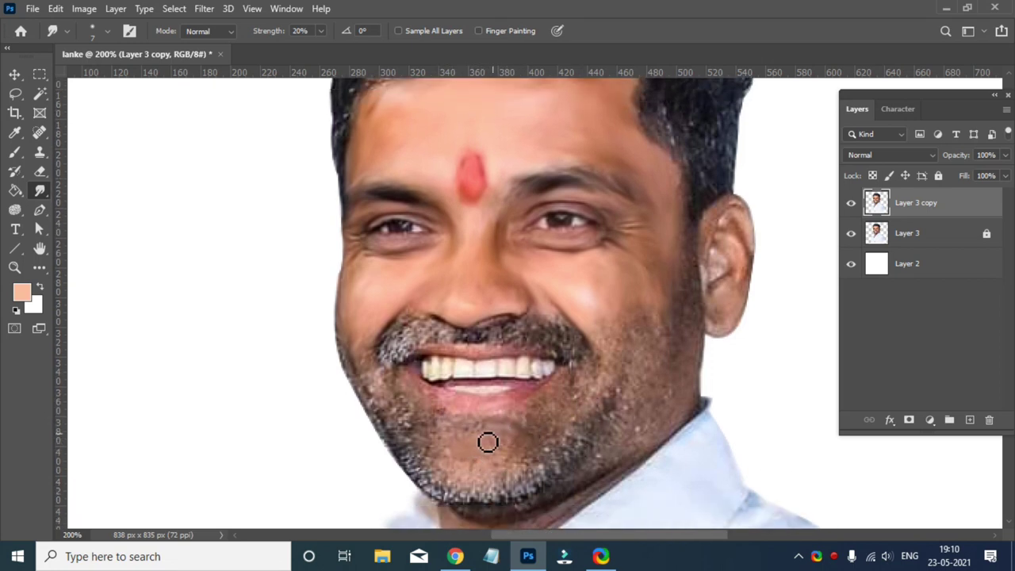
scroll(521, 428, "down", 5)
Enlarge the smudge brush to 15 and smooth the beard along the jawline
key("bracketright")
key("bracketright")
key("bracketright")
key("bracketright")
scroll(475, 400, "down", 1)
scroll(468, 397, "up", 1)
scroll(475, 392, "down", 1)
scroll(482, 391, "up", 1)
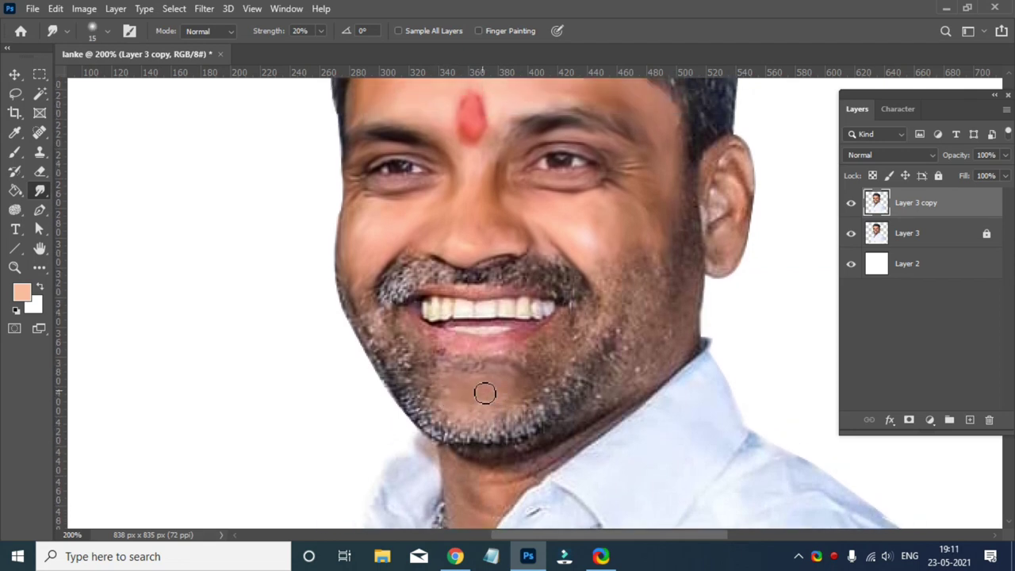
scroll(687, 225, "up", 4)
scroll(690, 234, "up", 1)
scroll(684, 351, "down", 1)
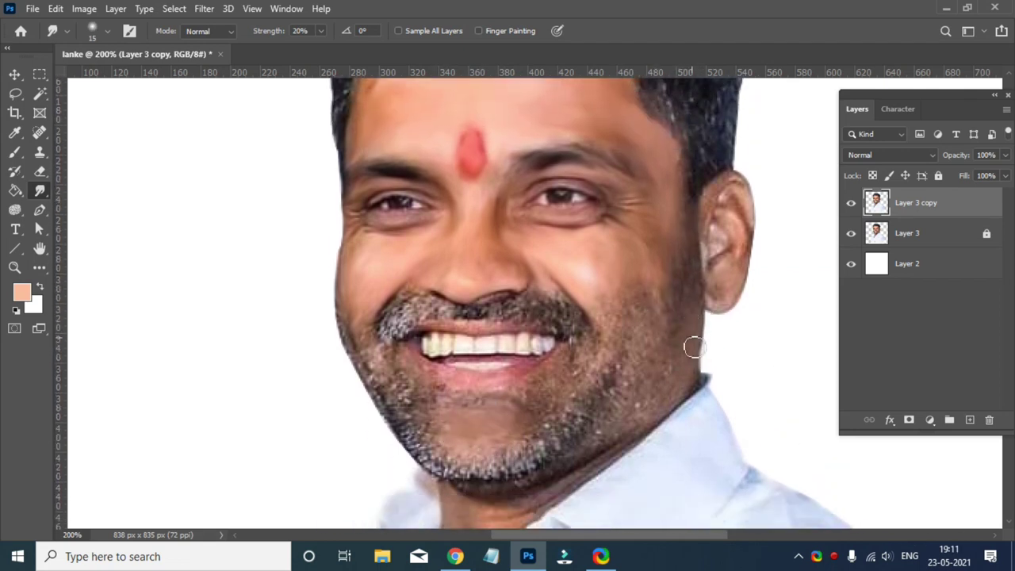
scroll(630, 332, "down", 2)
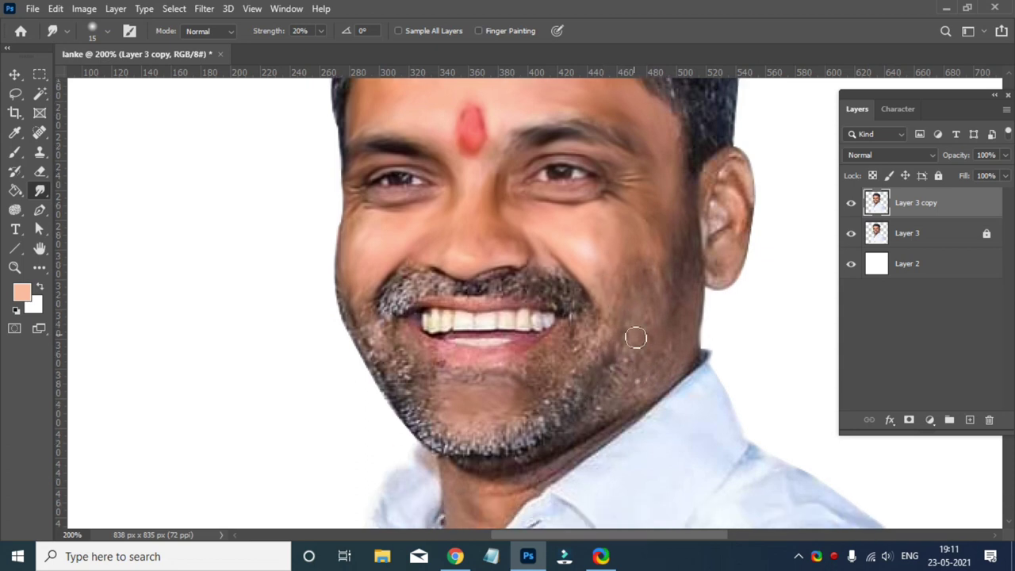
scroll(673, 369, "up", 1)
scroll(690, 349, "down", 1)
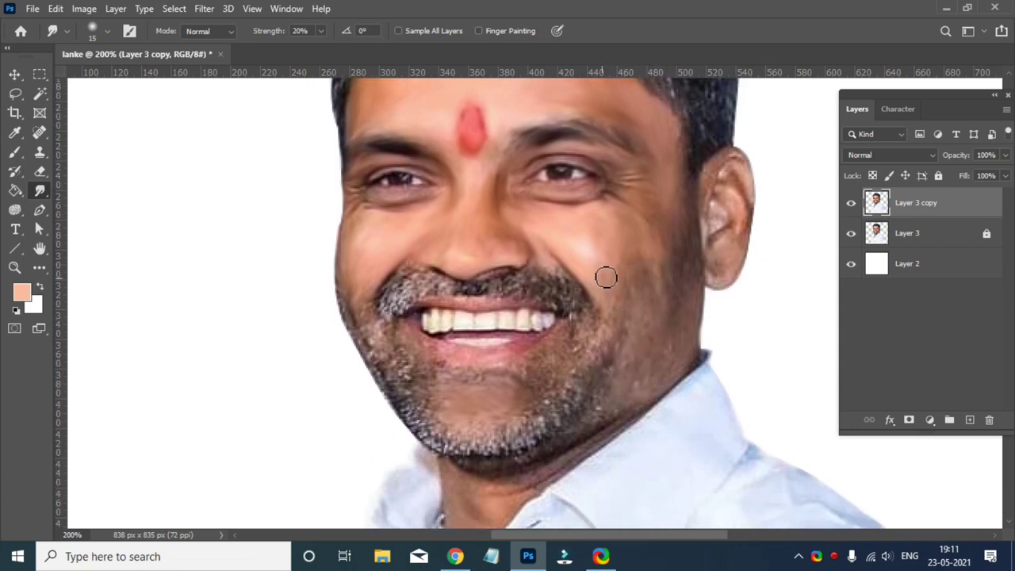
scroll(646, 306, "down", 2)
scroll(683, 286, "down", 2)
scroll(634, 357, "up", 3)
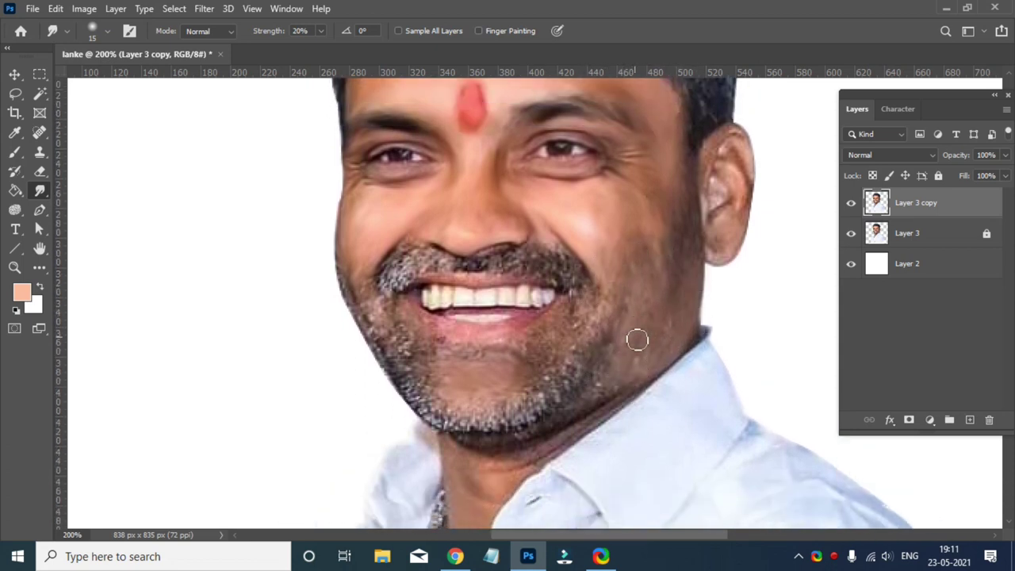
scroll(618, 330, "up", 1)
scroll(631, 301, "down", 2)
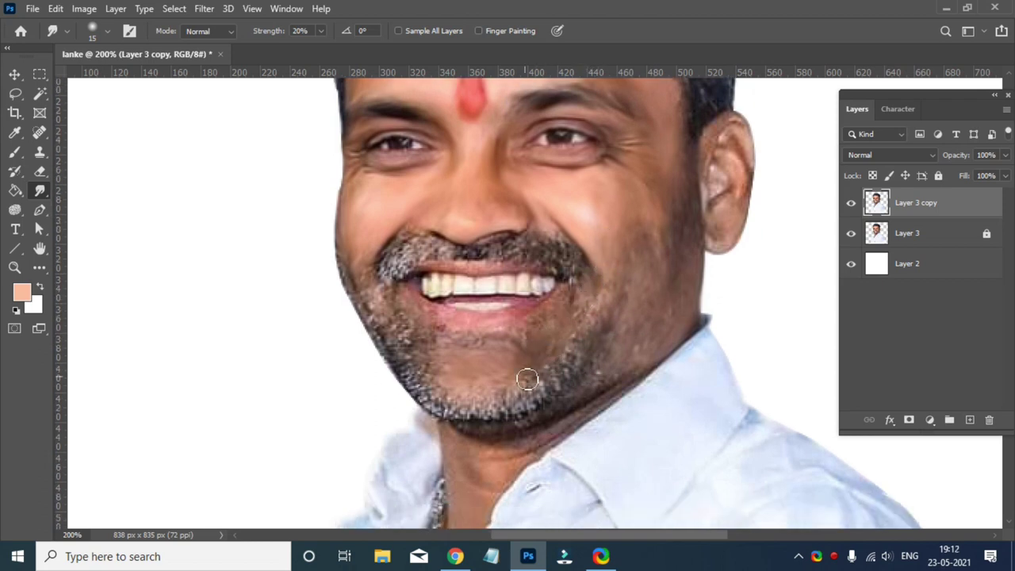
scroll(527, 380, "up", 3)
scroll(515, 404, "down", 1)
scroll(420, 349, "up", 1)
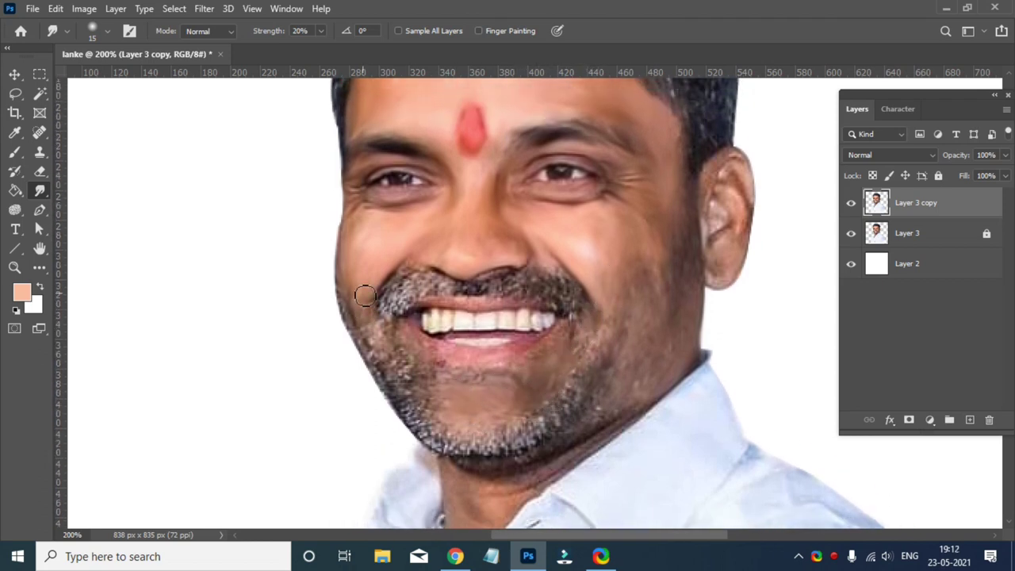
scroll(387, 346, "down", 3)
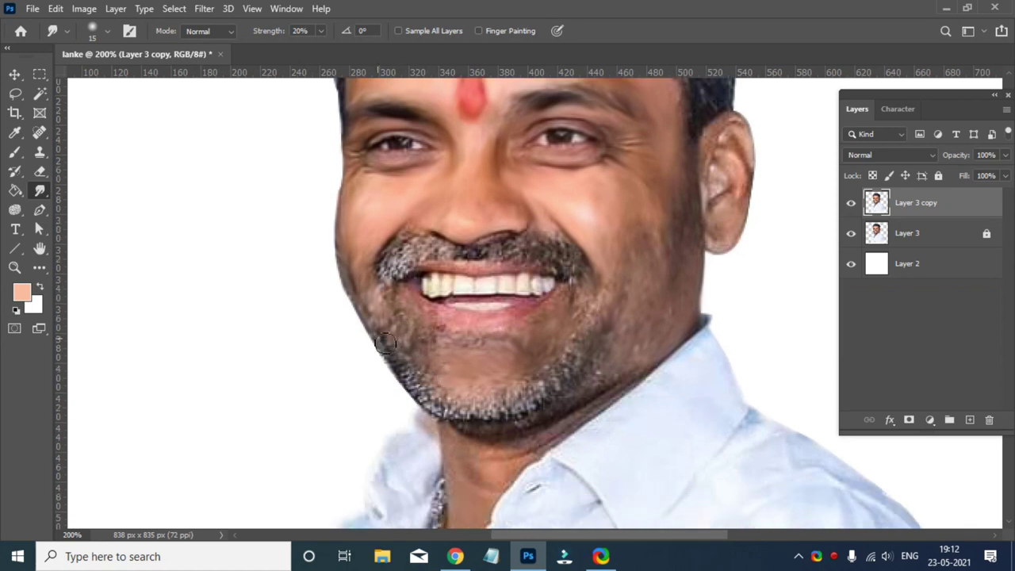
left_click_drag(426, 398, 561, 394)
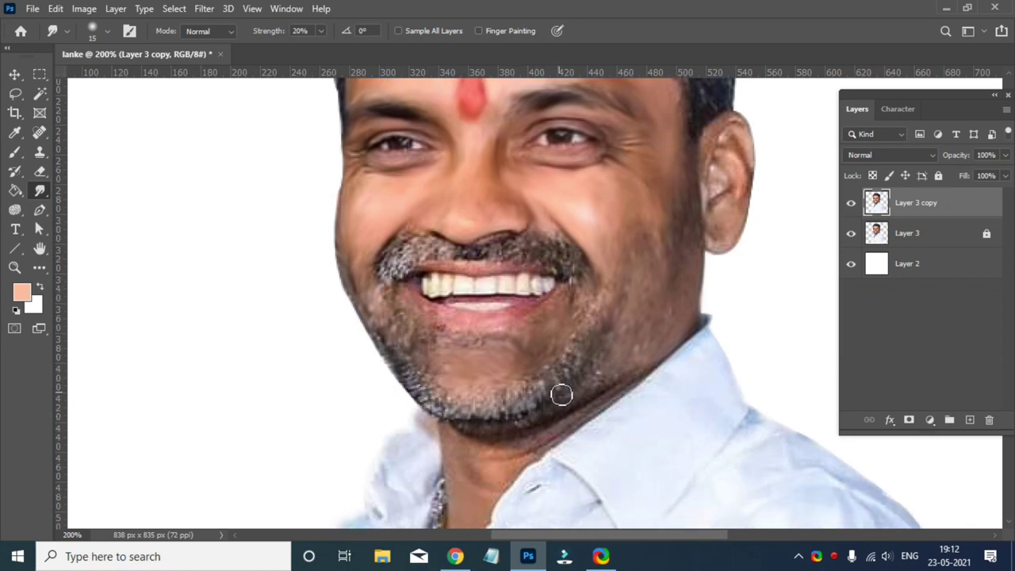
Smear the moustache and surrounding beard into smooth painted strokes
scroll(591, 363, "down", 2)
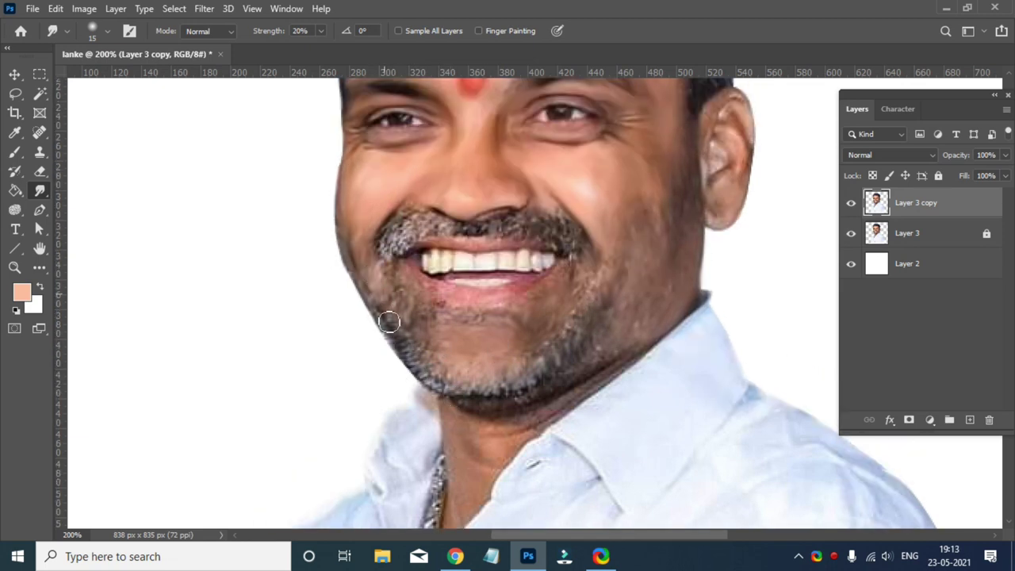
scroll(550, 364, "down", 2)
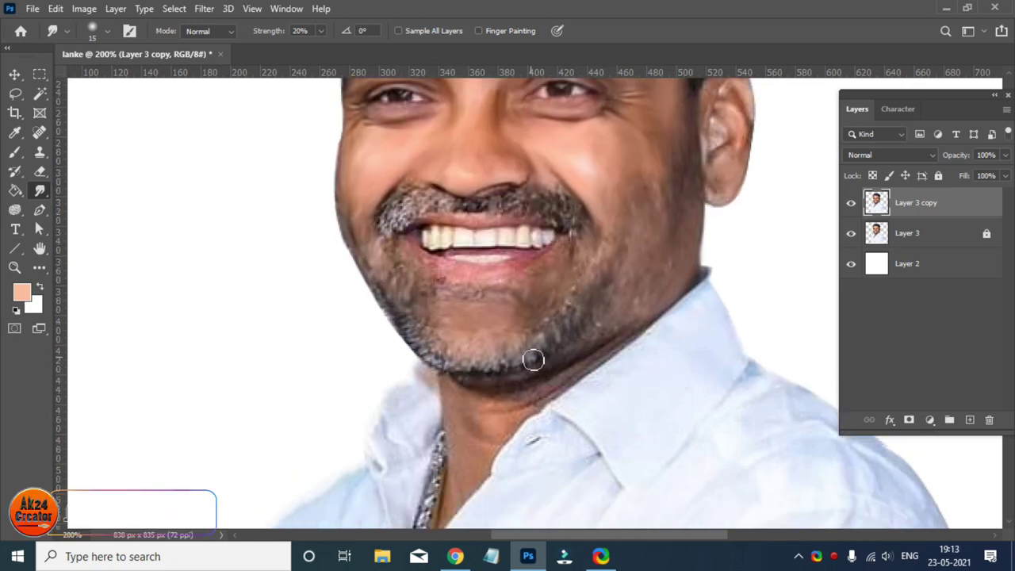
scroll(486, 351, "down", 1)
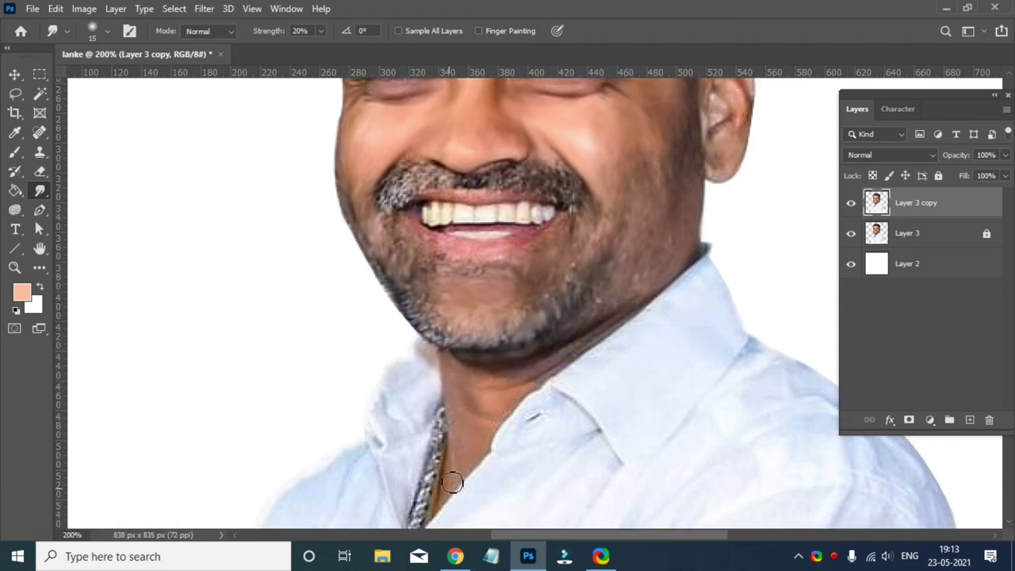
scroll(561, 475, "up", 5)
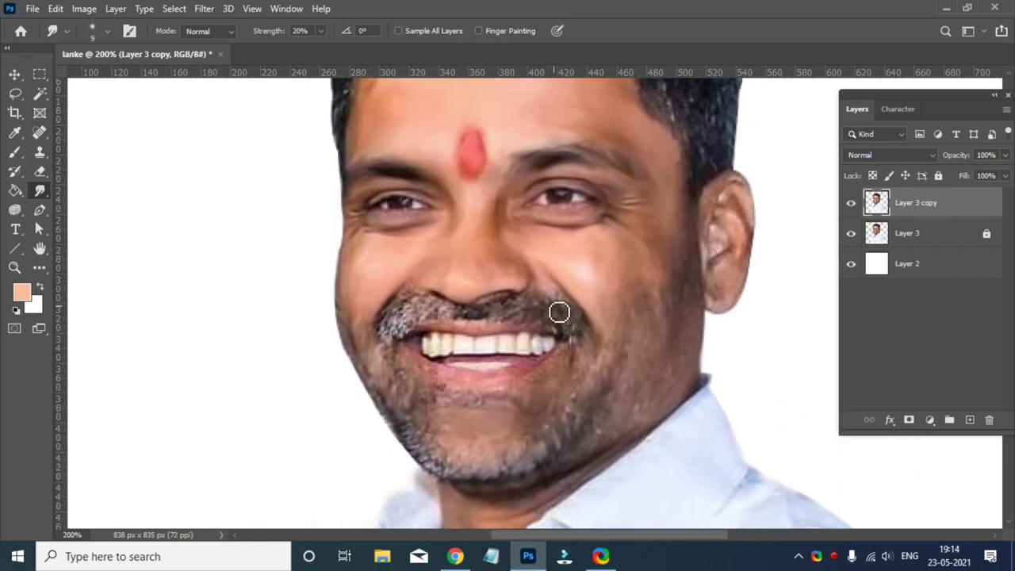
scroll(533, 299, "down", 1)
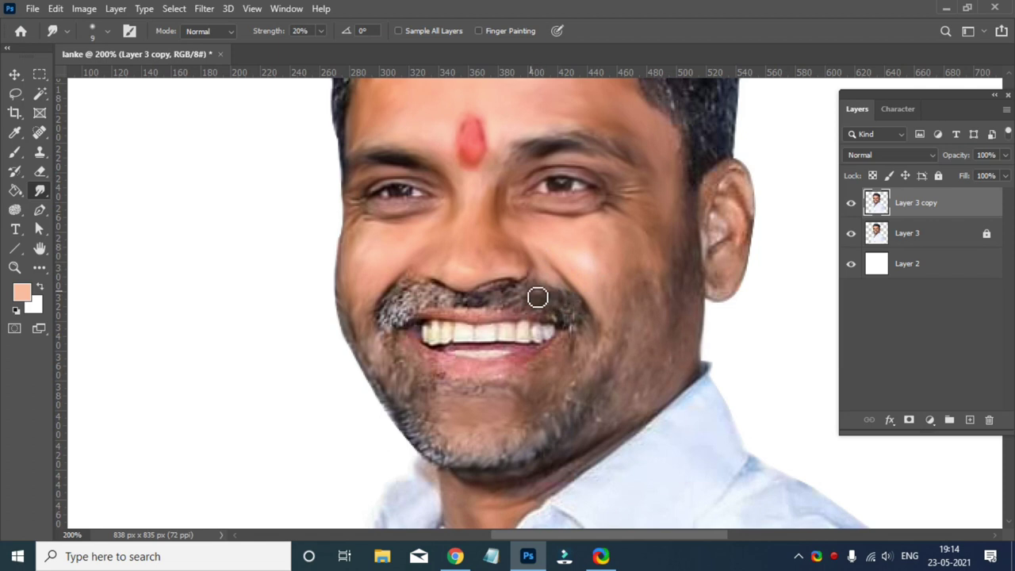
scroll(586, 333, "down", 1)
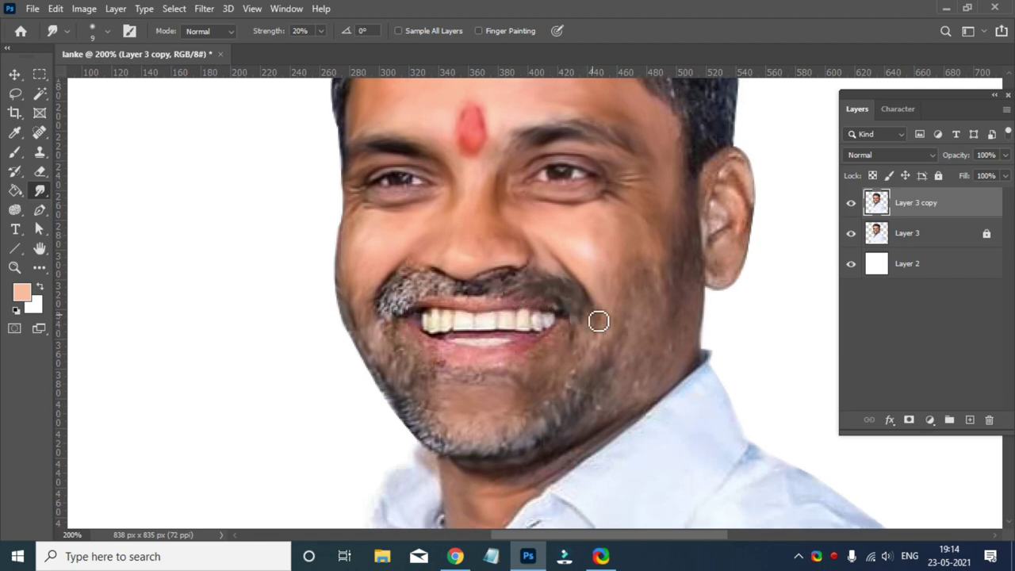
scroll(597, 317, "up", 3)
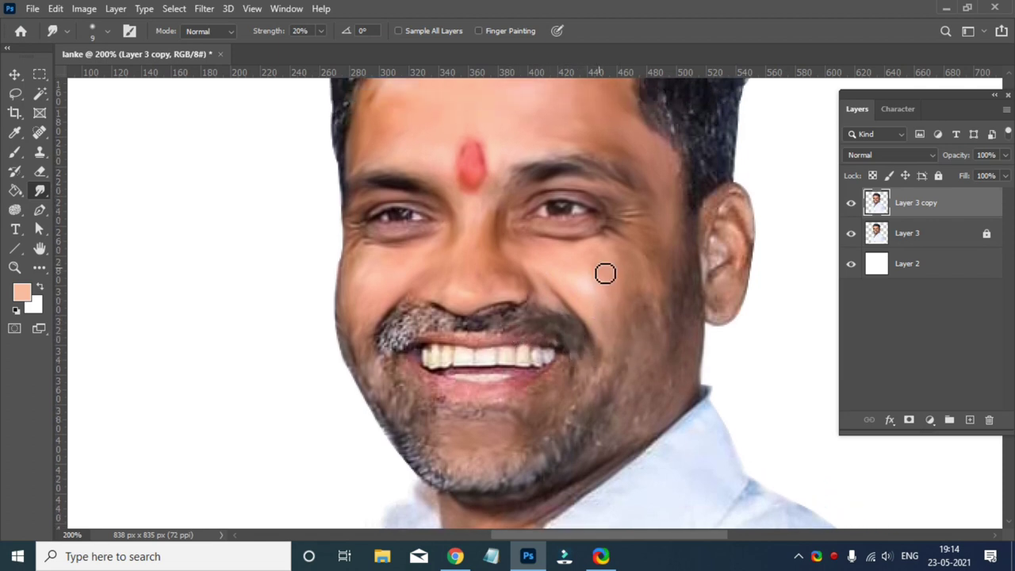
scroll(605, 273, "down", 2)
scroll(571, 325, "up", 1)
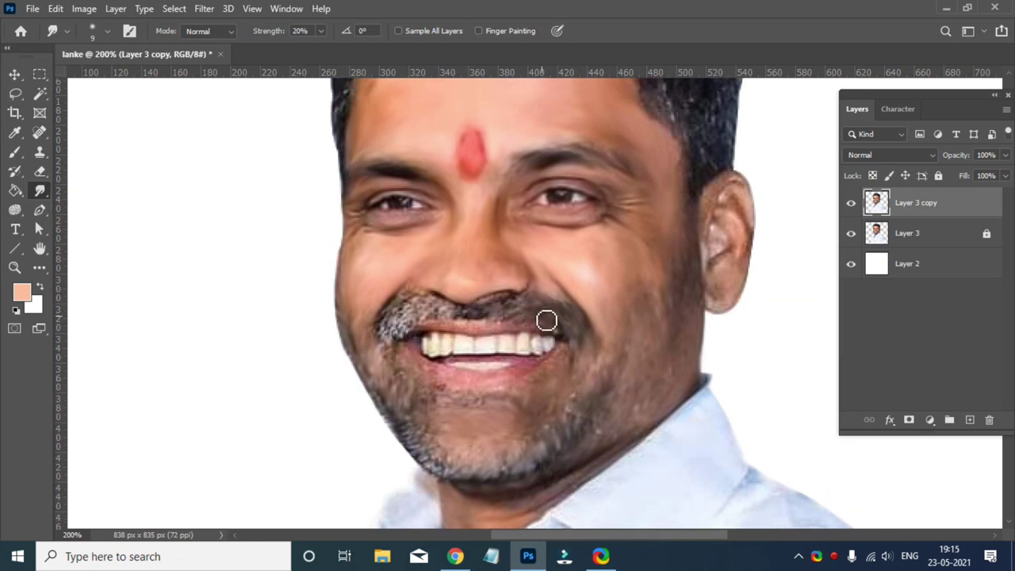
mouse_move(448, 309)
left_mouse_down()
mouse_move(397, 325)
mouse_move(424, 358)
left_mouse_up()
Blend the remaining stubble around the mouth and chin, then zoom out to check the face
scroll(424, 357, "up", 1)
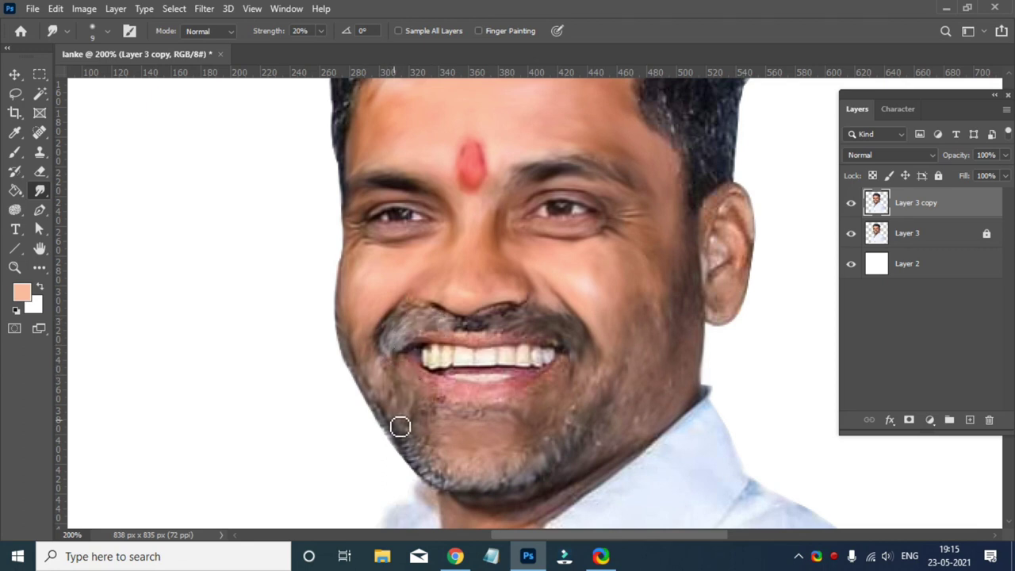
scroll(400, 427, "up", 2)
scroll(444, 451, "down", 3)
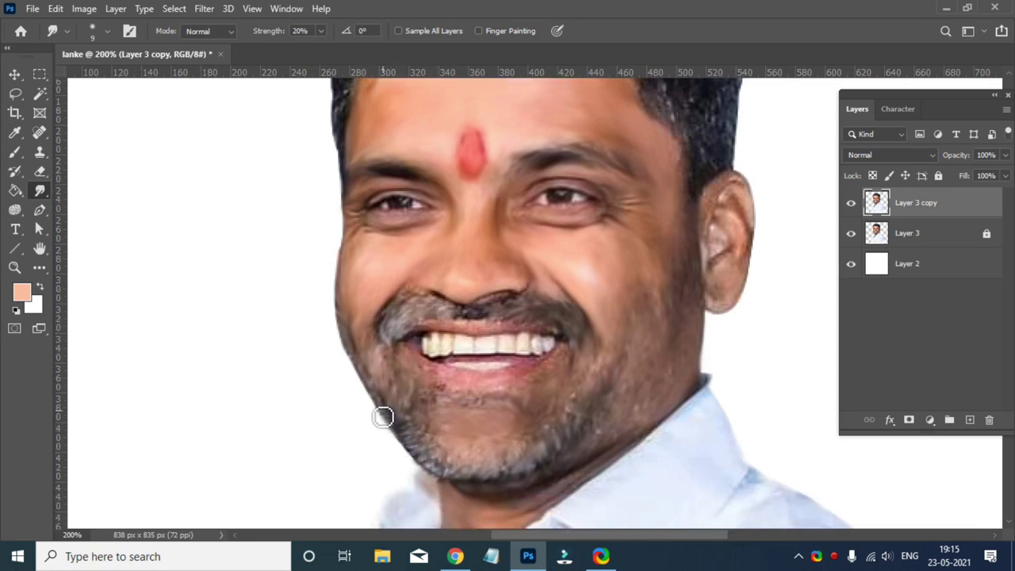
scroll(383, 417, "down", 2)
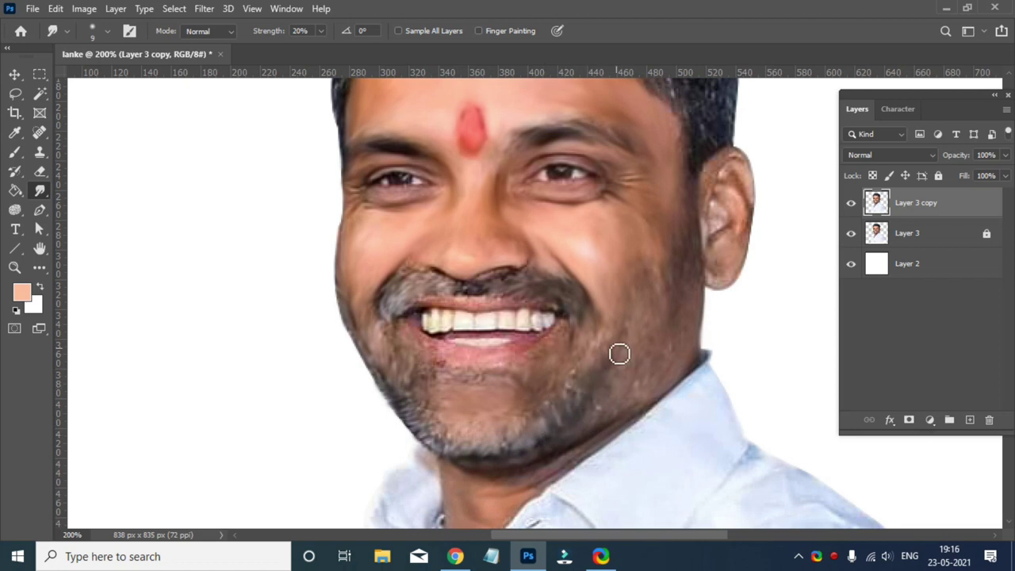
scroll(600, 441, "up", 2)
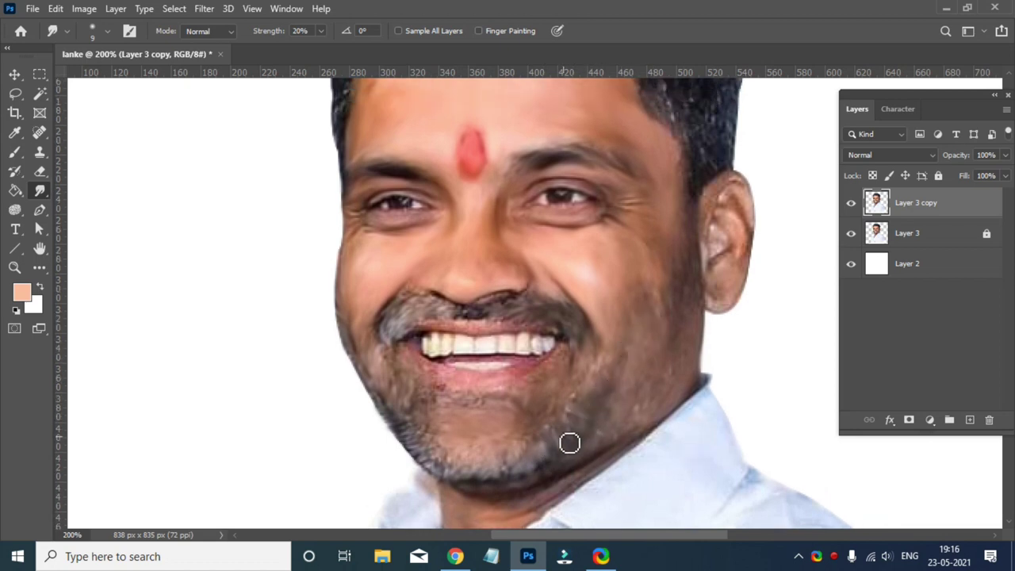
scroll(569, 443, "down", 2)
scroll(489, 425, "up", 1)
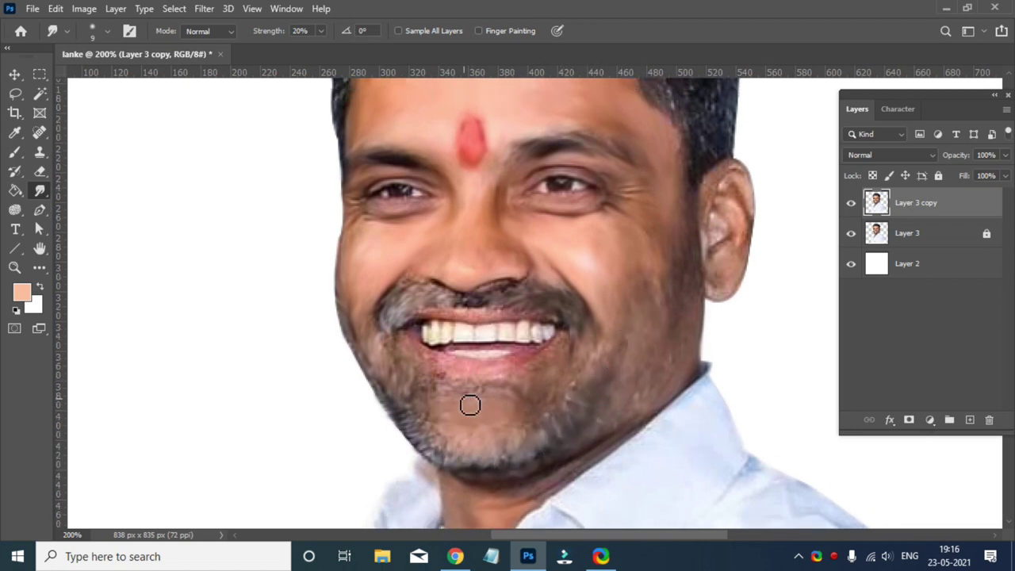
key("ctrl+minus")
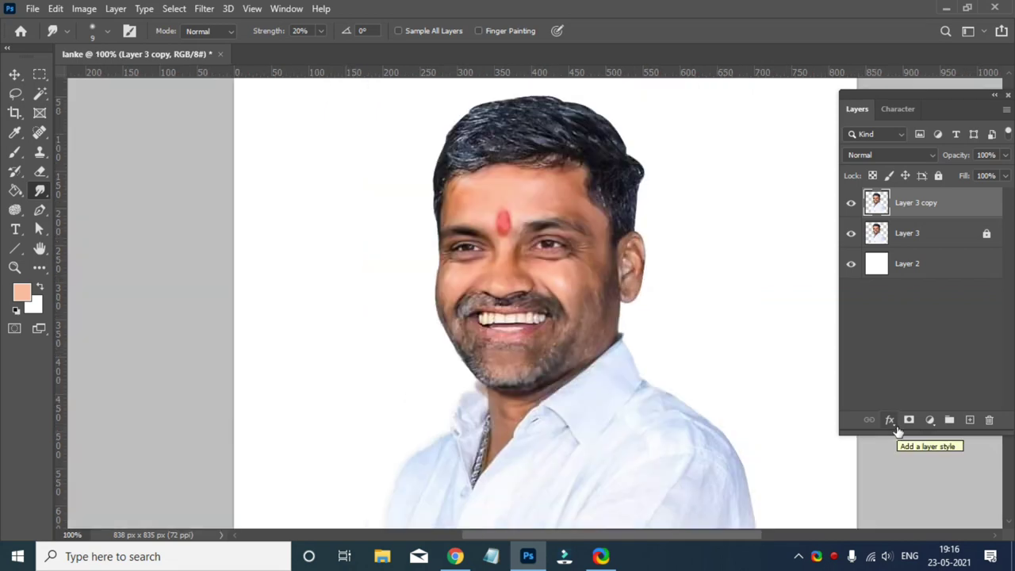
scroll(220, 396, "up", 2)
scroll(515, 487, "up", 1)
key("ctrl+plus")
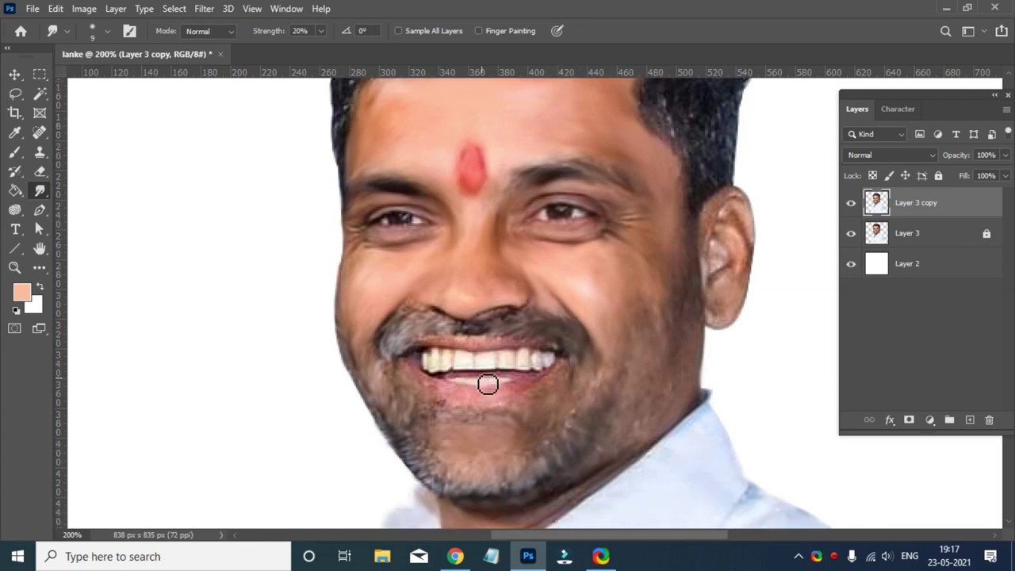
key("ctrl+plus")
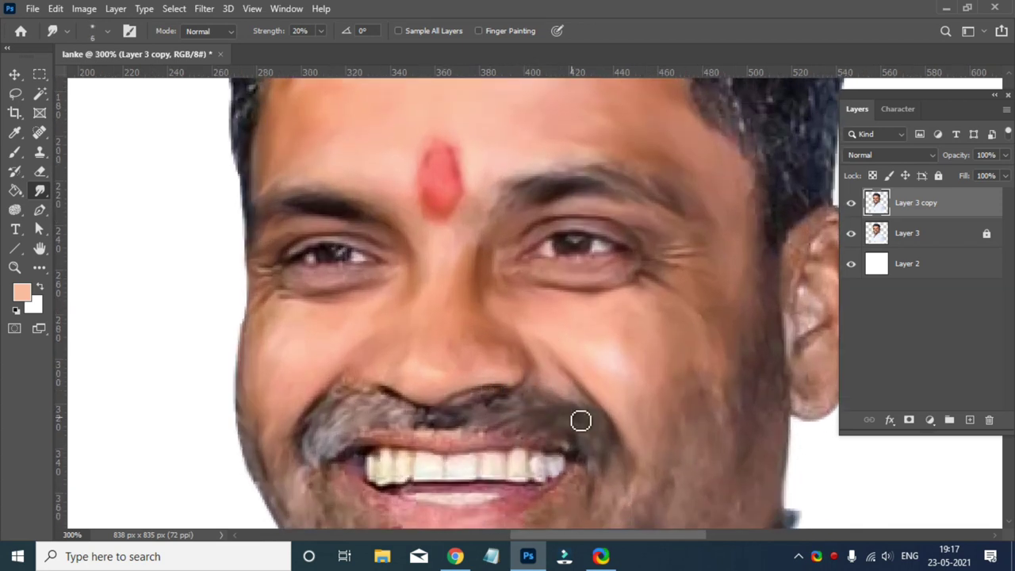
scroll(439, 400, "down", 1)
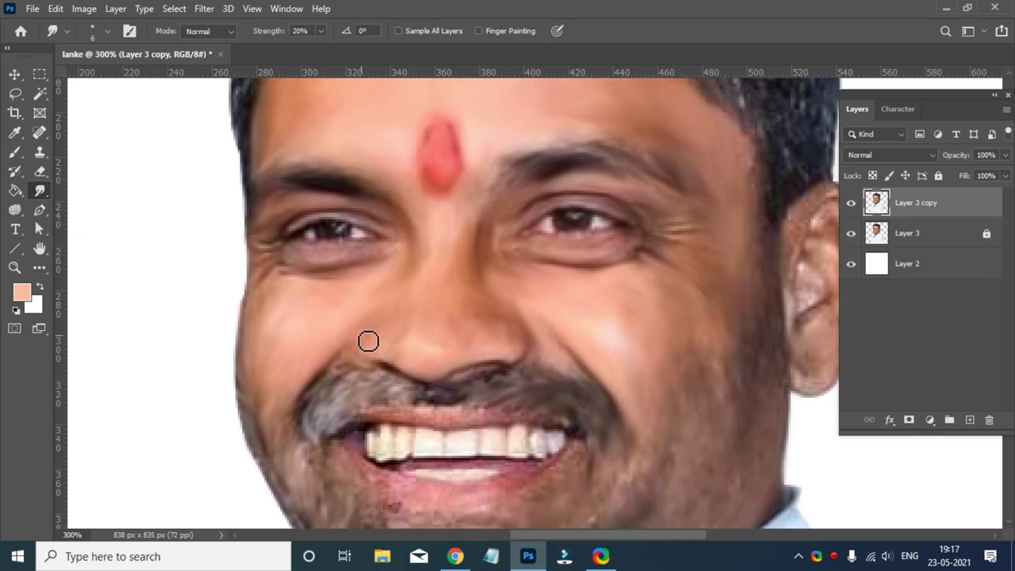
scroll(542, 287, "down", 2)
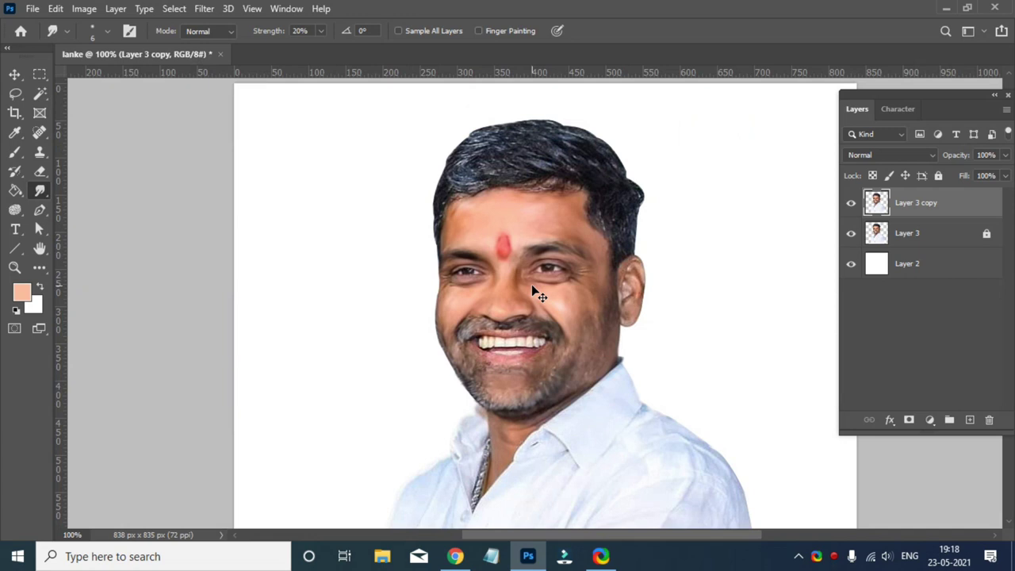
Smudge the moustache and beard, briefly zooming out to check the whole head
scroll(532, 291, "up", 1)
scroll(539, 294, "up", 1)
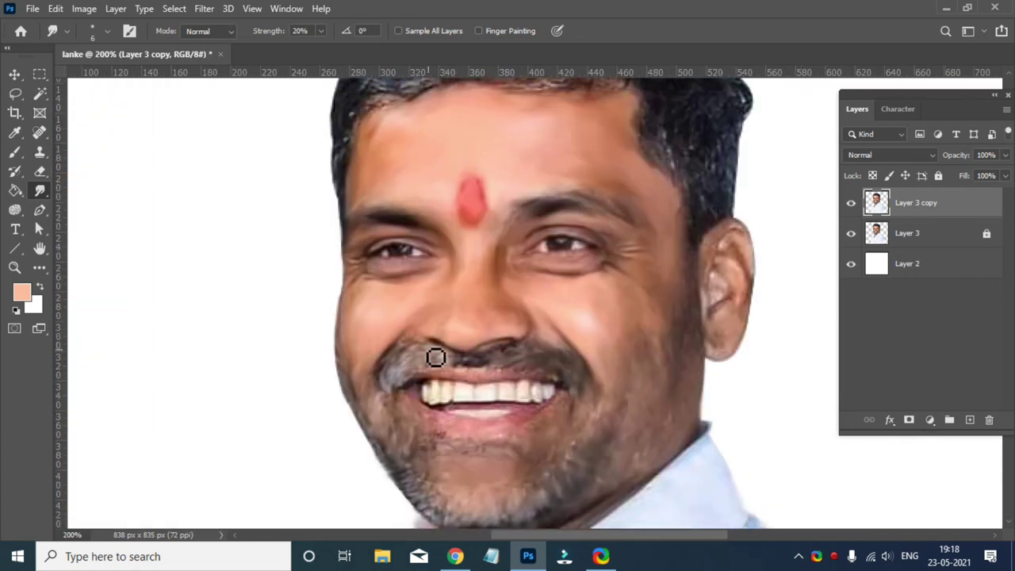
scroll(437, 356, "down", 1)
scroll(393, 380, "up", 1)
scroll(383, 373, "down", 2)
scroll(396, 346, "up", 1)
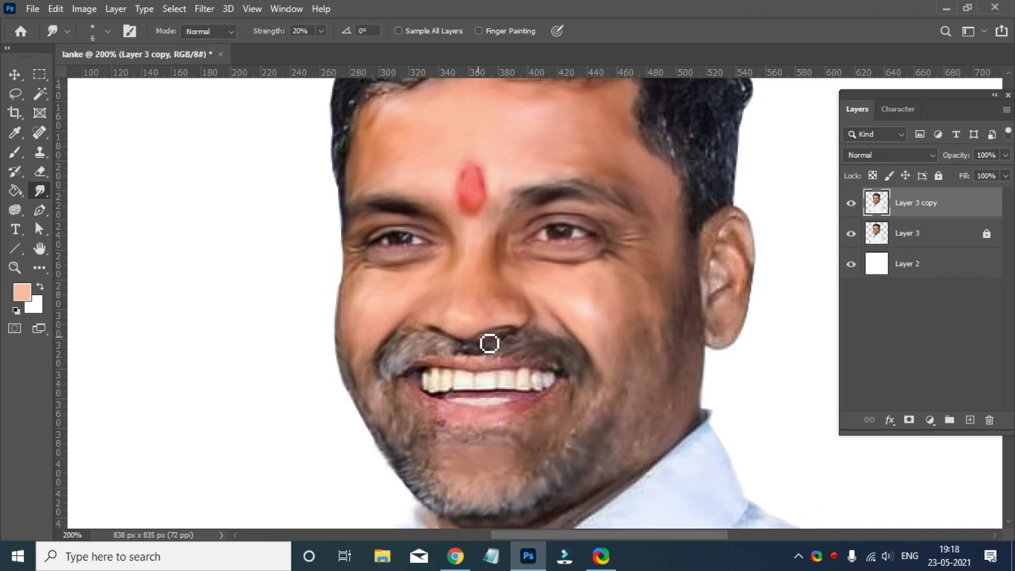
scroll(562, 316, "down", 4)
scroll(555, 385, "up", 1)
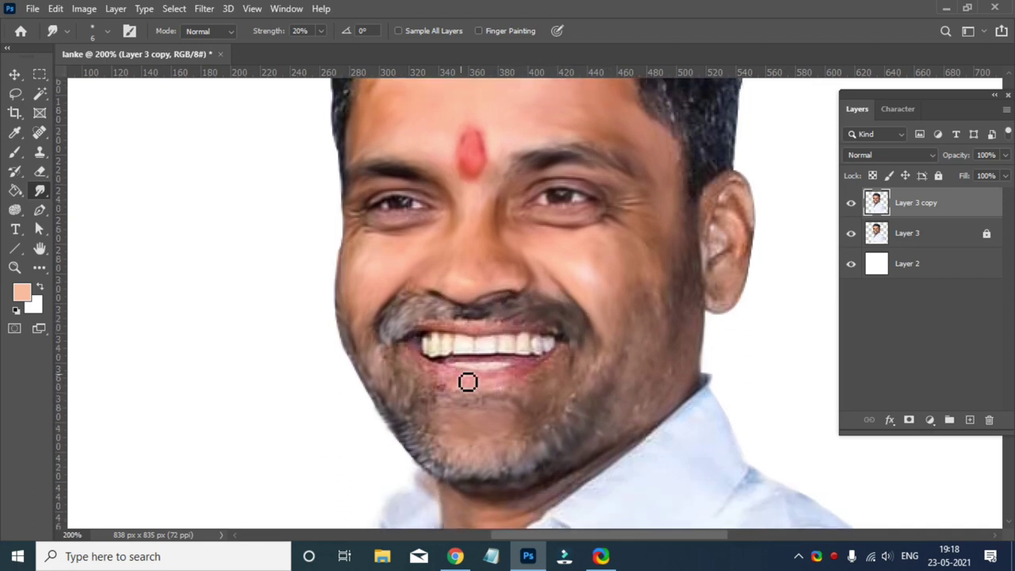
key("ctrl+minus")
key("ctrl+plus")
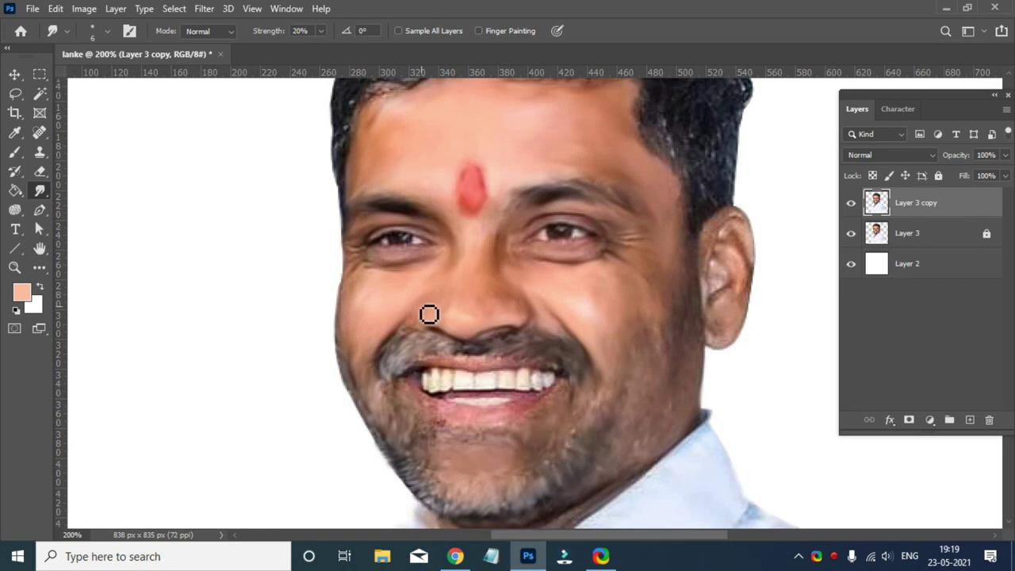
scroll(421, 321, "down", 1)
scroll(535, 369, "down", 1)
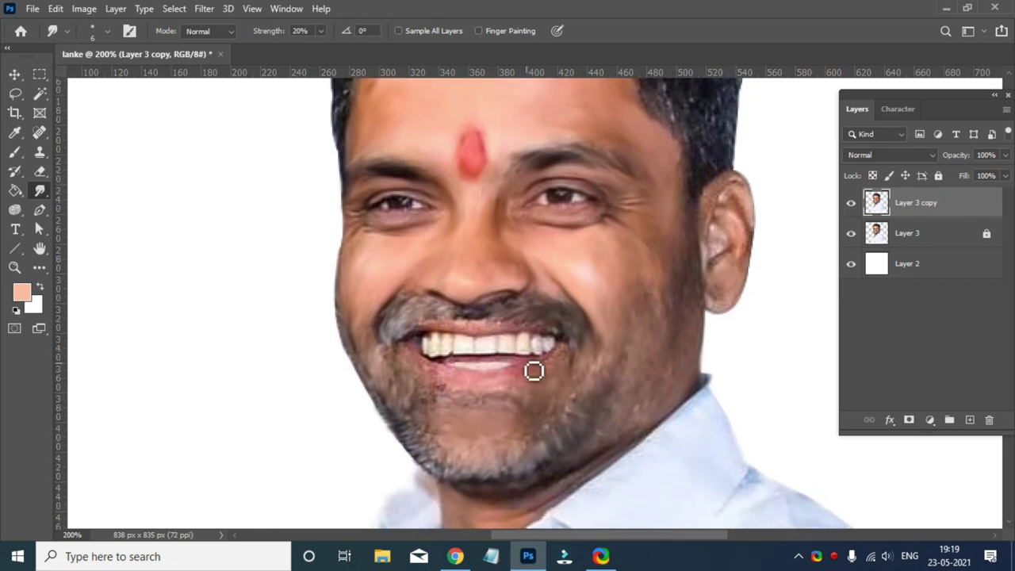
Zoom in on the lips and smooth the lower lip, removing red specks
key("ctrl+plus")
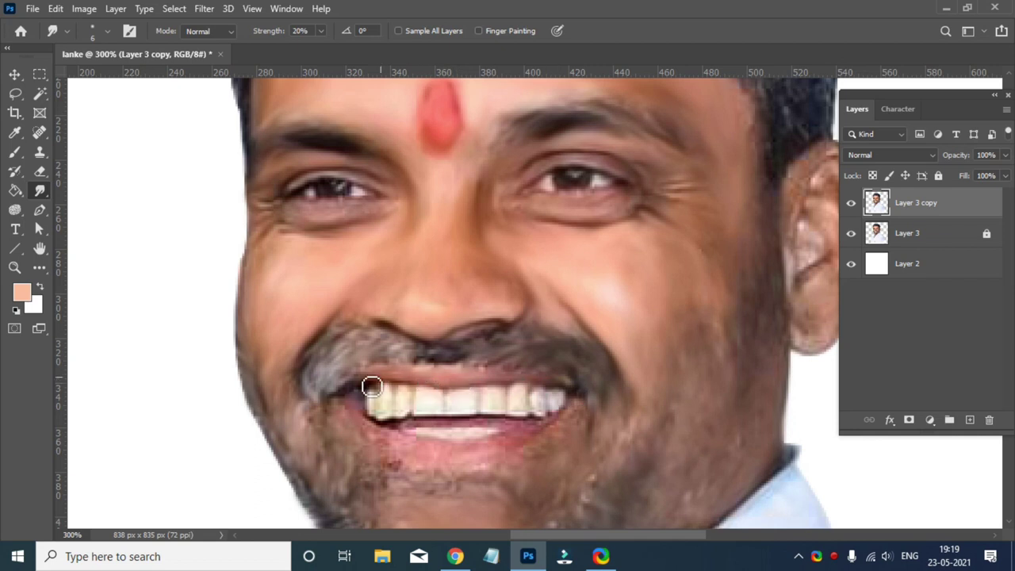
scroll(370, 385, "down", 1)
scroll(569, 378, "down", 1)
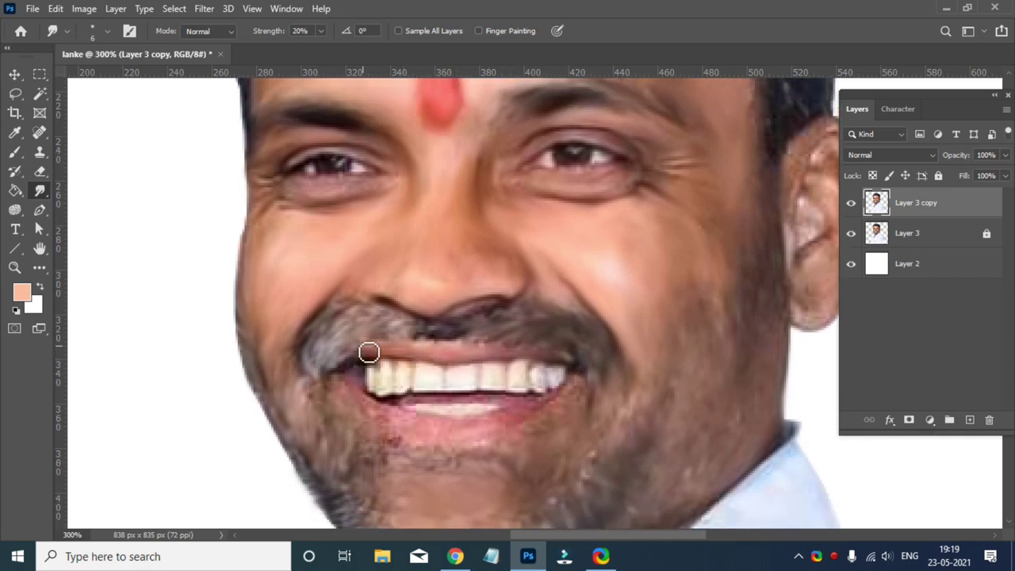
scroll(592, 320, "down", 1)
scroll(576, 347, "down", 1)
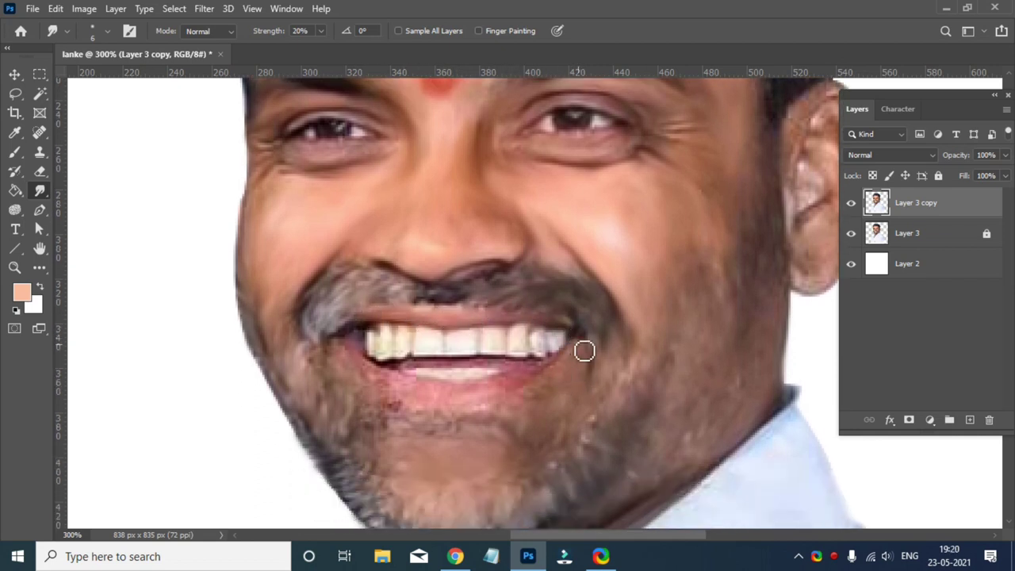
scroll(563, 353, "down", 2)
scroll(523, 371, "down", 1)
scroll(519, 330, "down", 1)
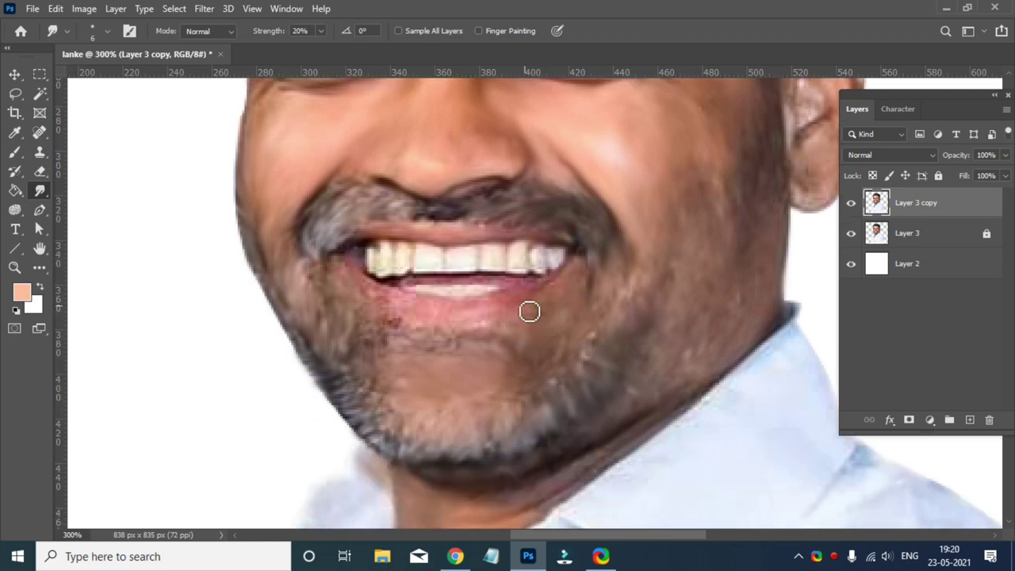
mouse_move(354, 271)
left_mouse_down()
mouse_move(435, 310)
mouse_move(370, 290)
mouse_move(395, 308)
left_mouse_up()
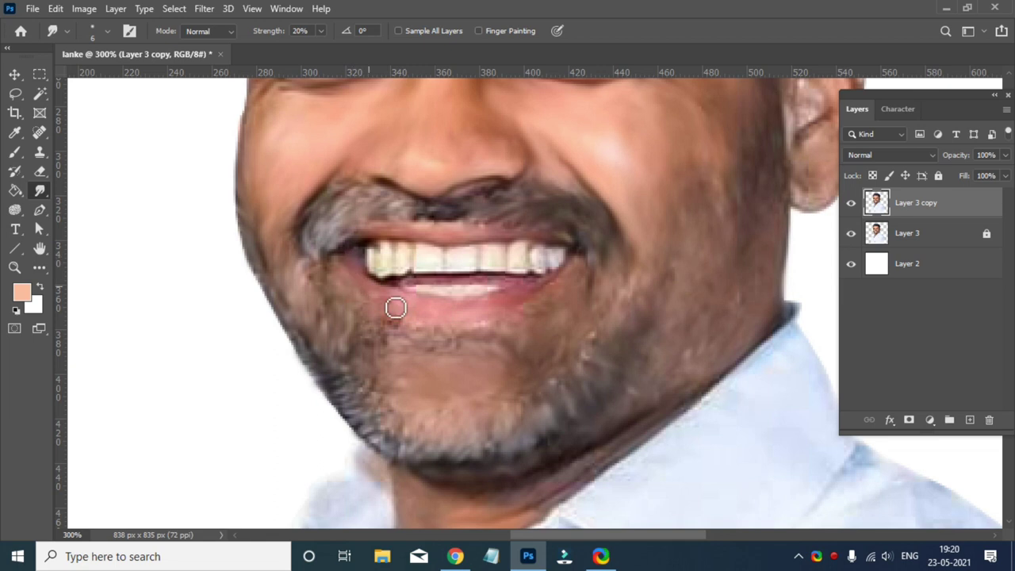
Blend the skin around the lower lip and lip edges into soft strokes
scroll(396, 308, "down", 1)
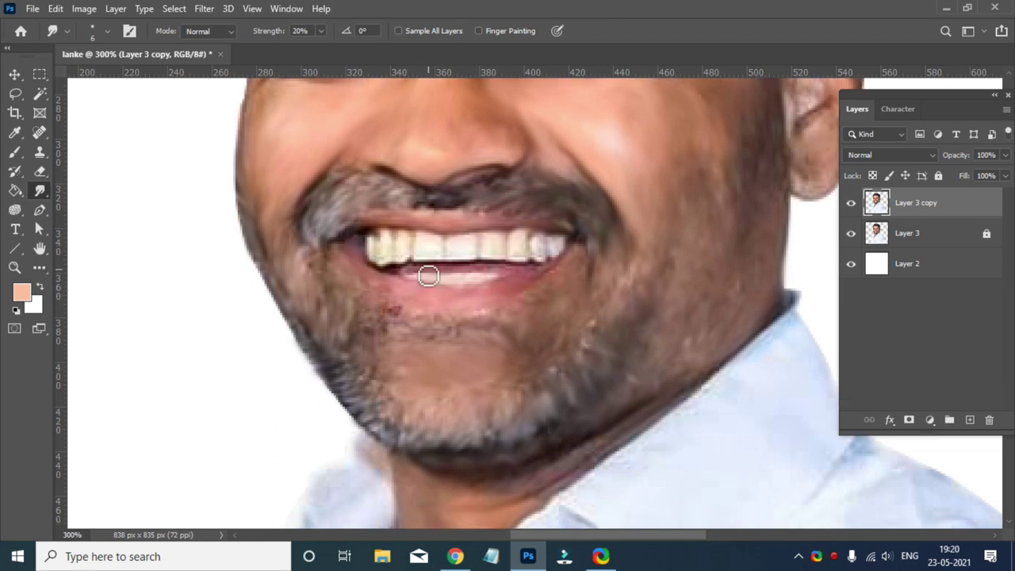
scroll(456, 317, "down", 2)
scroll(571, 397, "up", 4)
scroll(688, 450, "up", 1)
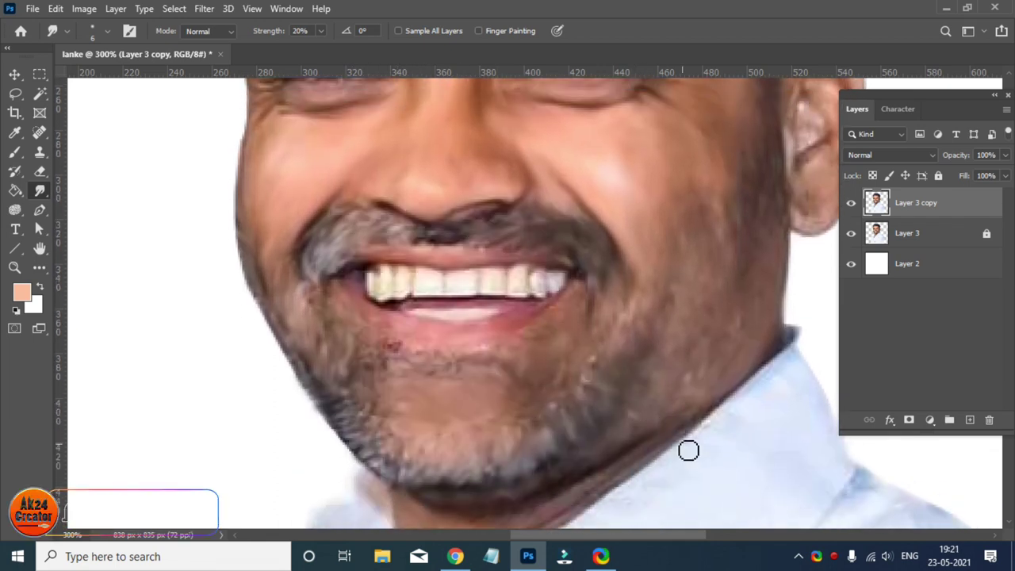
scroll(759, 344, "up", 3)
scroll(611, 378, "right", 3)
Smear the ear's outer rim smooth with the Smudge tool
scroll(635, 240, "up", 1)
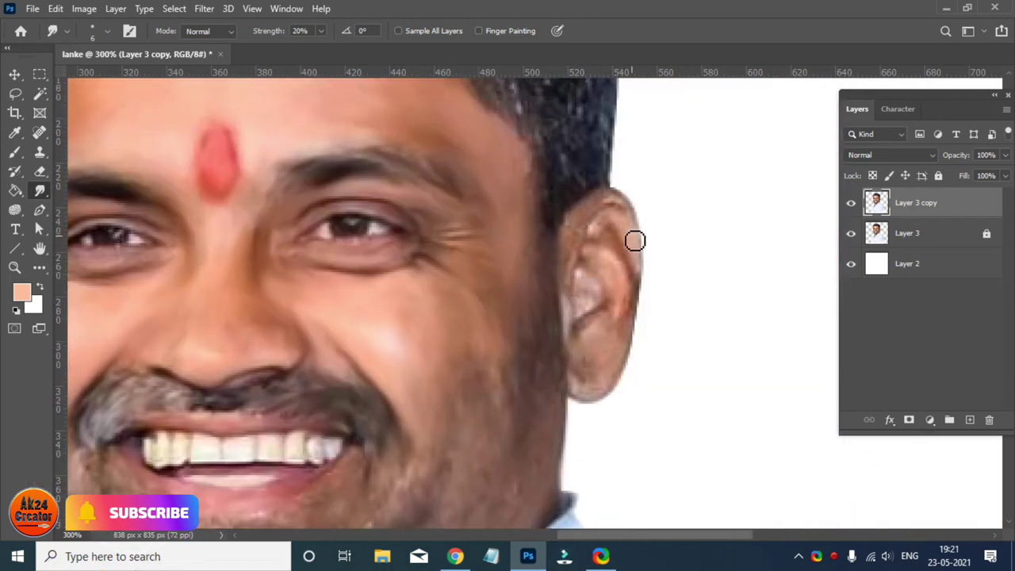
scroll(576, 230, "down", 2)
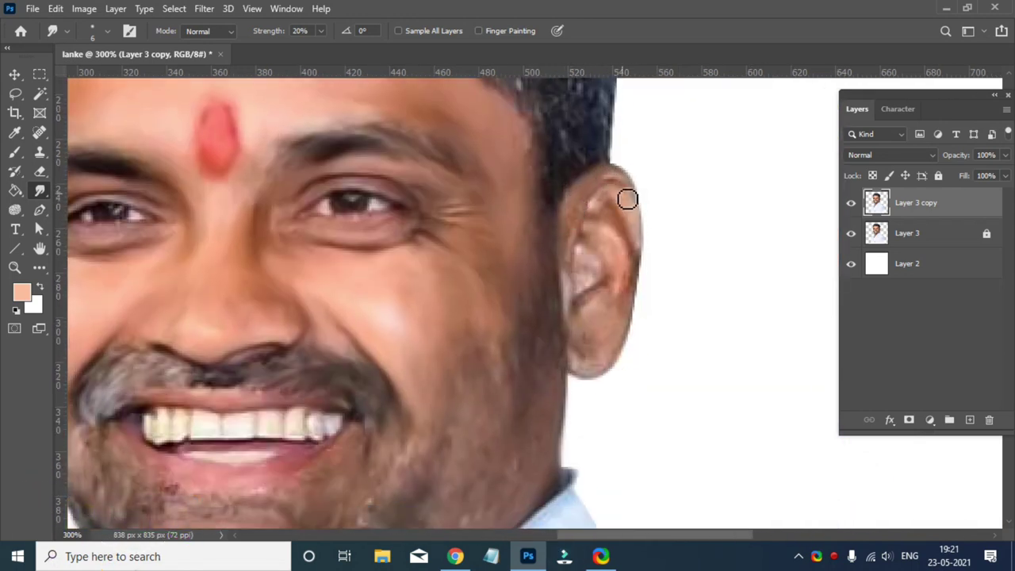
mouse_move(618, 189)
left_mouse_down()
mouse_move(643, 245)
mouse_move(624, 235)
left_mouse_up()
scroll(627, 259, "down", 2)
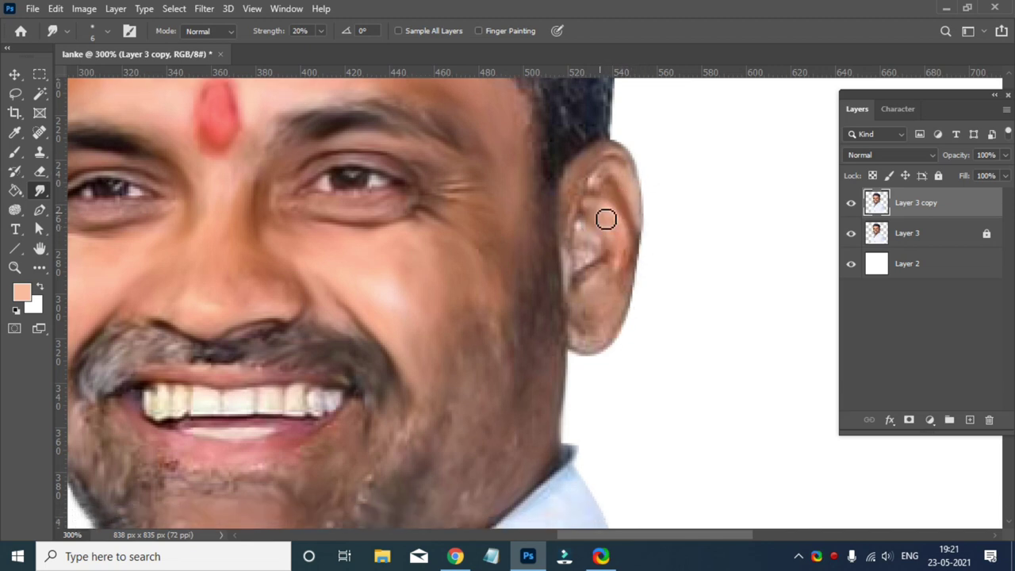
scroll(605, 217, "down", 1)
Blend the ear's inner folds into soft, smooth tones
scroll(603, 242, "up", 1)
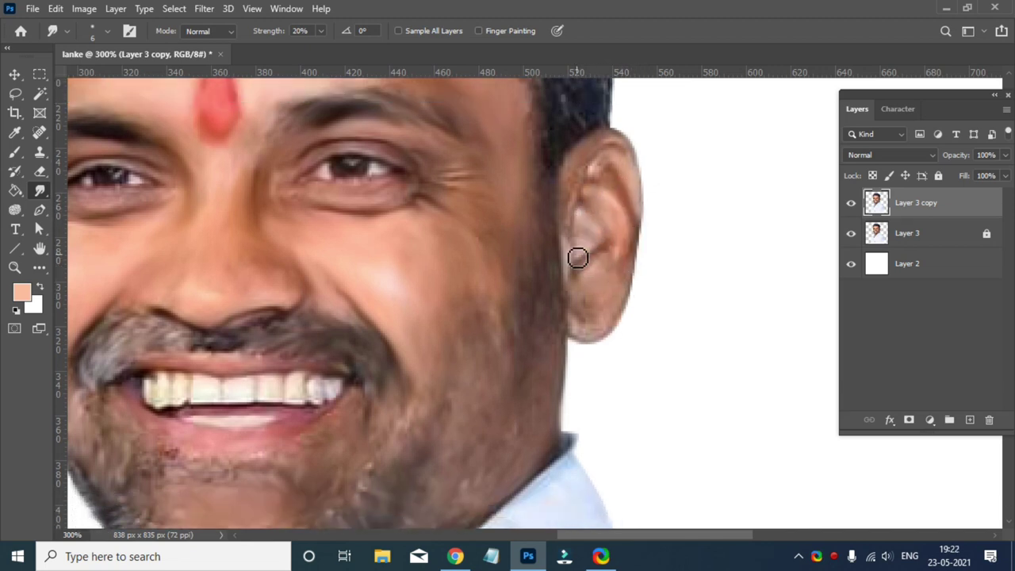
scroll(576, 246, "down", 1)
scroll(587, 243, "down", 1)
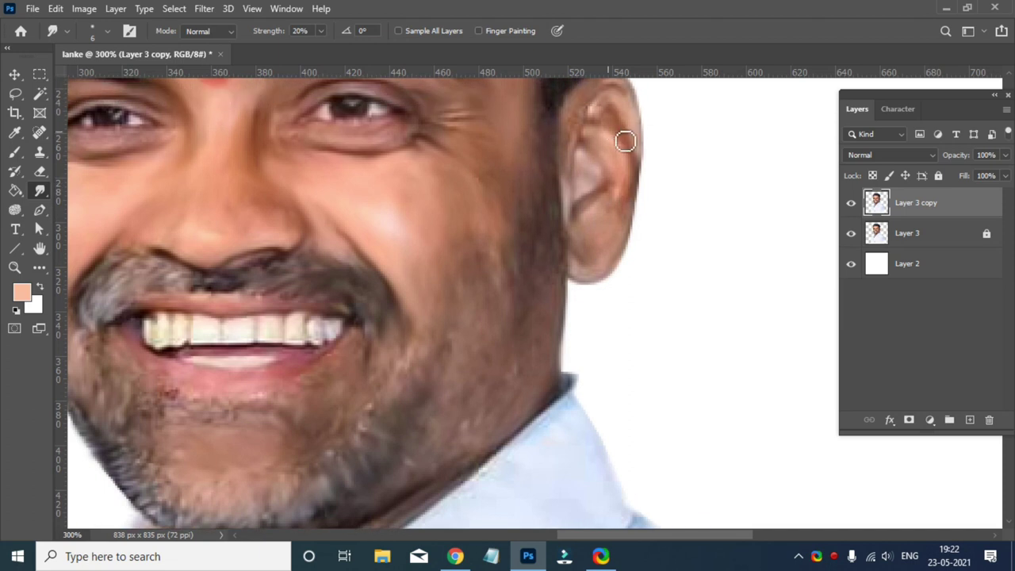
scroll(692, 308, "up", 1)
scroll(692, 308, "up", 1)
scroll(523, 293, "down", 1)
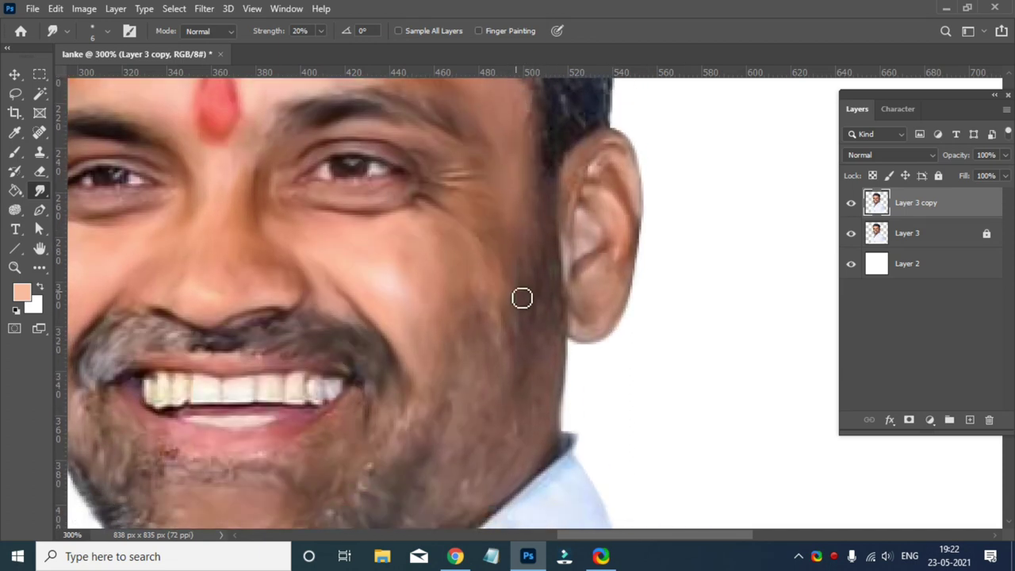
scroll(576, 338, "down", 1)
scroll(539, 306, "down", 1)
scroll(578, 287, "down", 1)
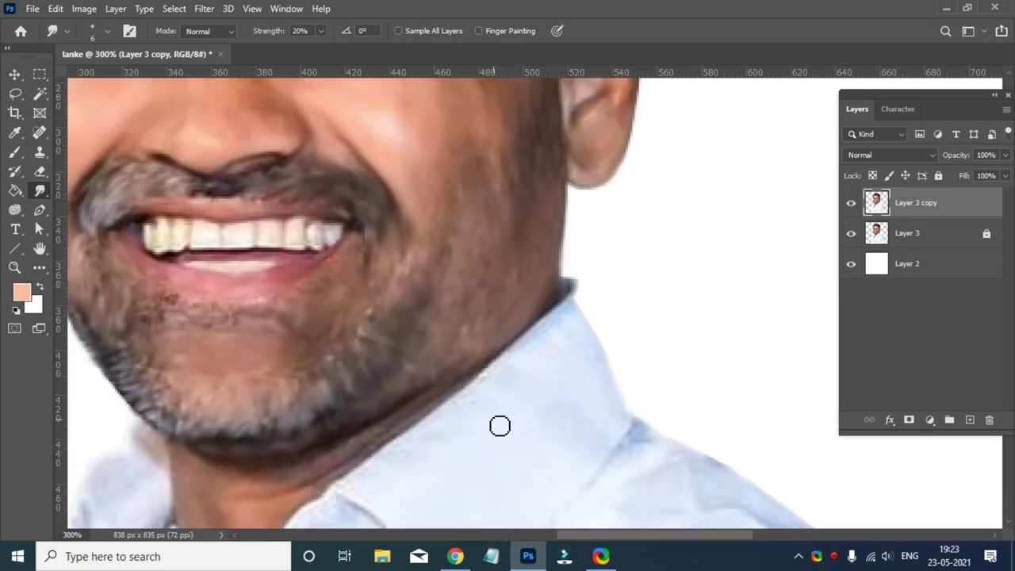
scroll(500, 425, "up", 2)
Raise the Smudge tool strength to 43%
scroll(500, 426, "up", 1)
left_click(320, 30)
left_click_drag(316, 47, 346, 48)
scroll(503, 453, "down", 1)
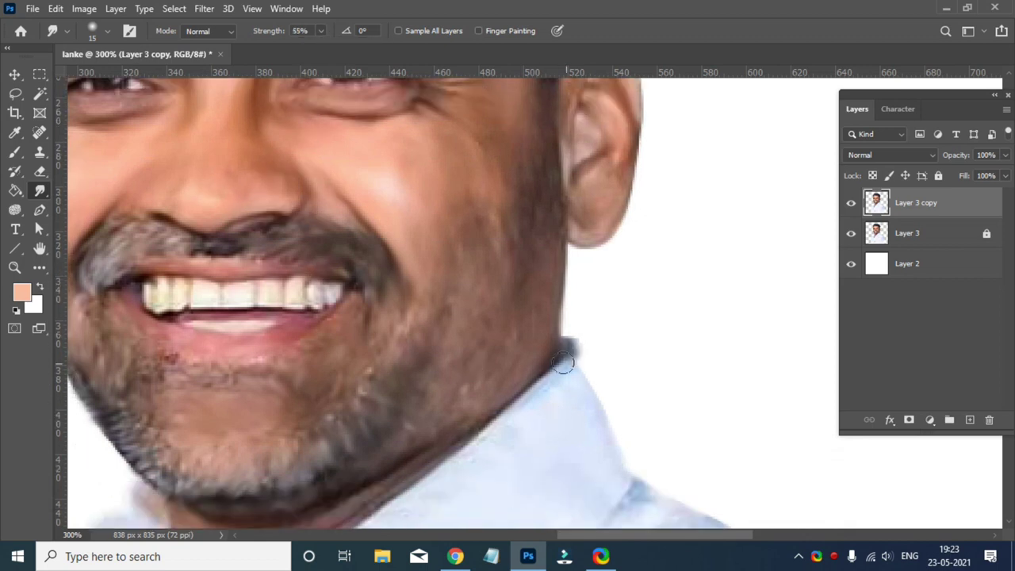
scroll(444, 416, "down", 2)
scroll(611, 309, "down", 1)
scroll(543, 370, "down", 1)
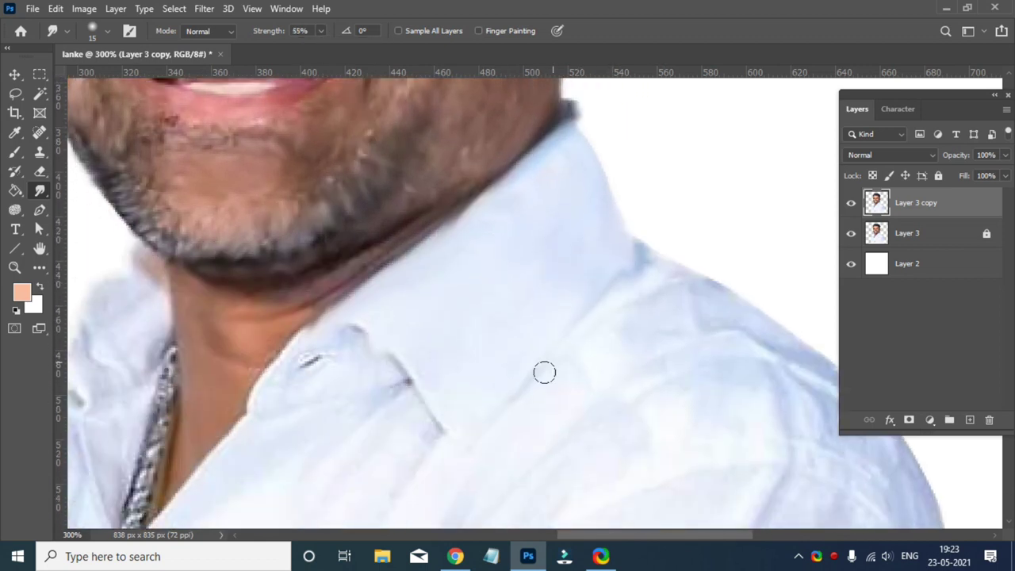
scroll(675, 290, "down", 1)
scroll(390, 306, "down", 1)
scroll(336, 256, "down", 1)
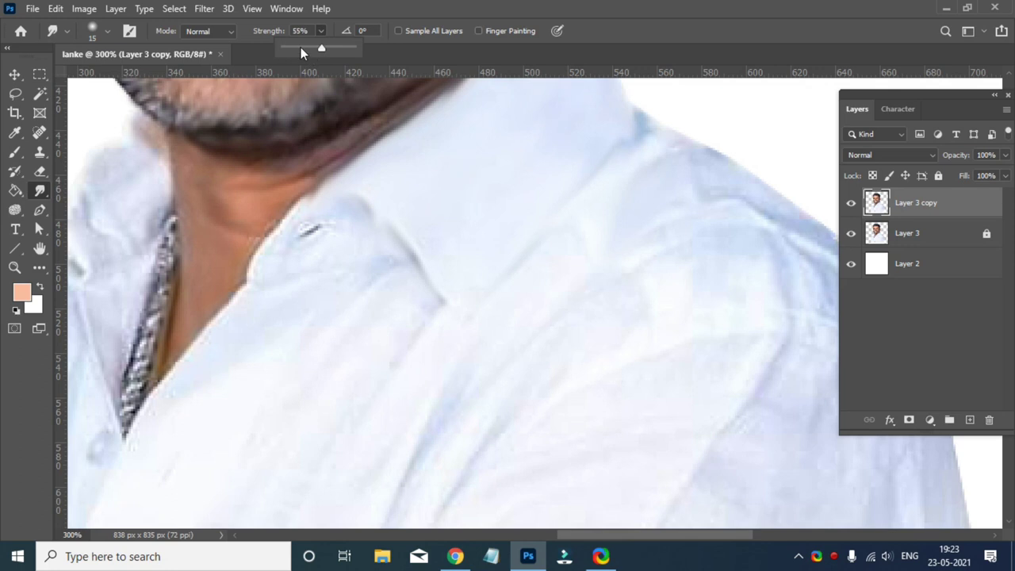
left_click_drag(300, 53, 312, 48)
scroll(365, 224, "down", 1)
Zoom to 200% on the chin and shirt to work on the collar and folds
key("ctrl+minus")
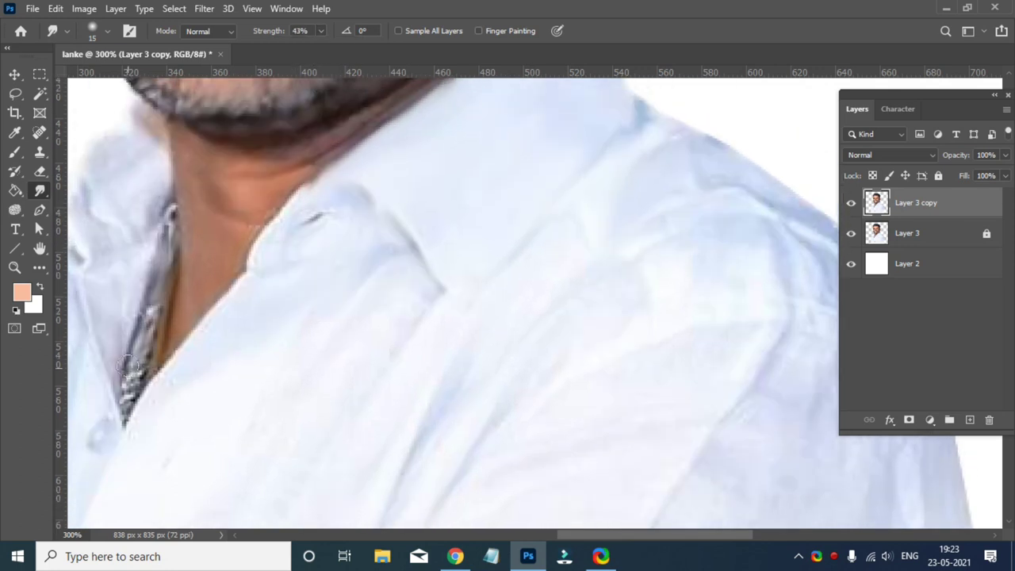
key("ctrl+minus")
scroll(344, 316, "up", 1)
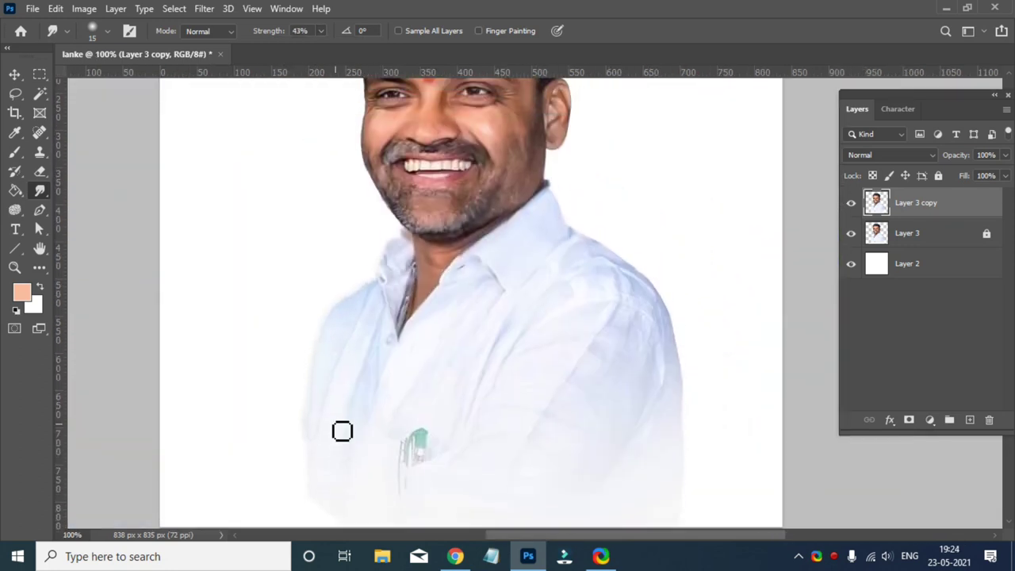
scroll(653, 396, "up", 2)
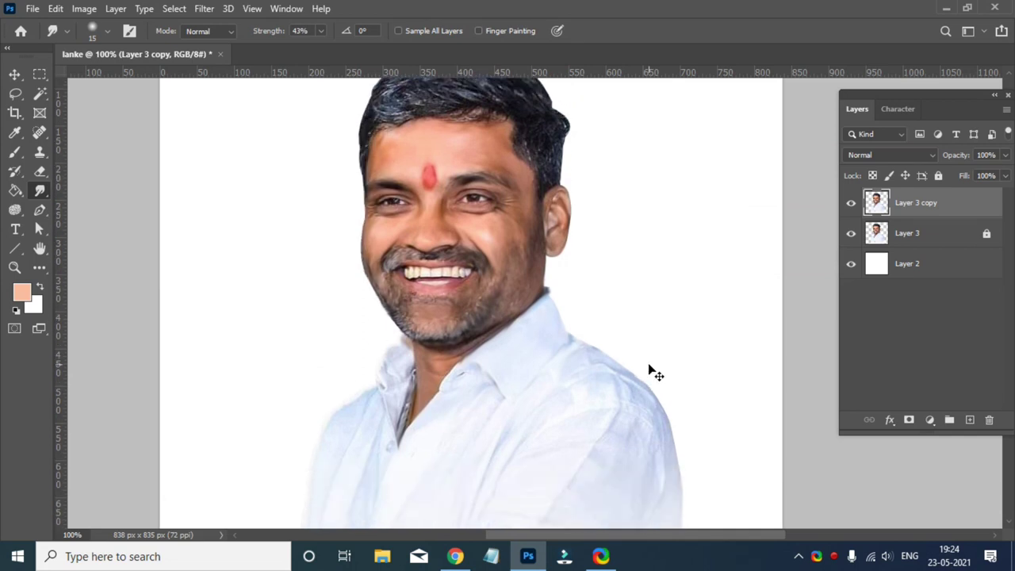
key("ctrl+plus")
scroll(720, 267, "down", 2)
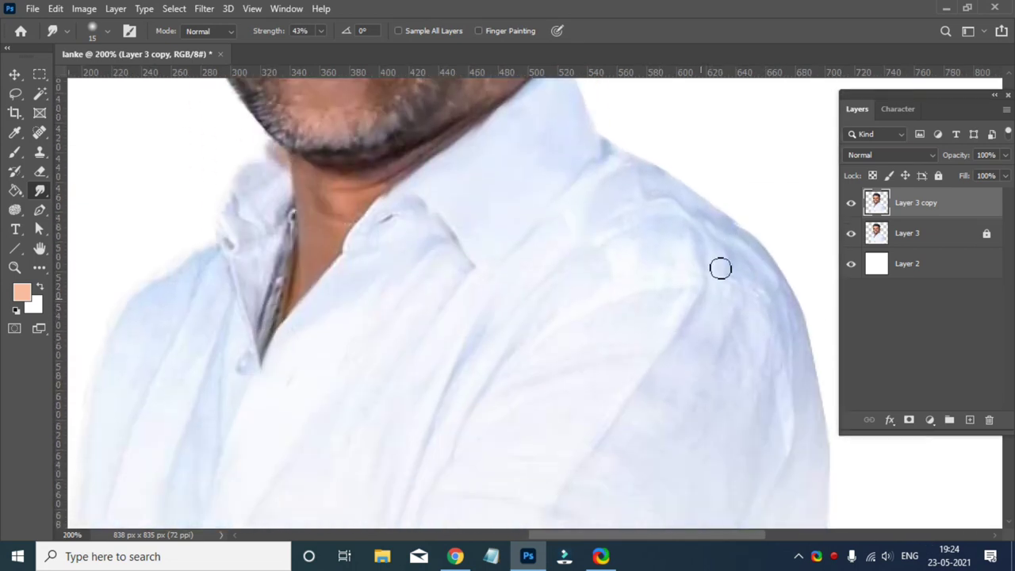
scroll(725, 333, "down", 1)
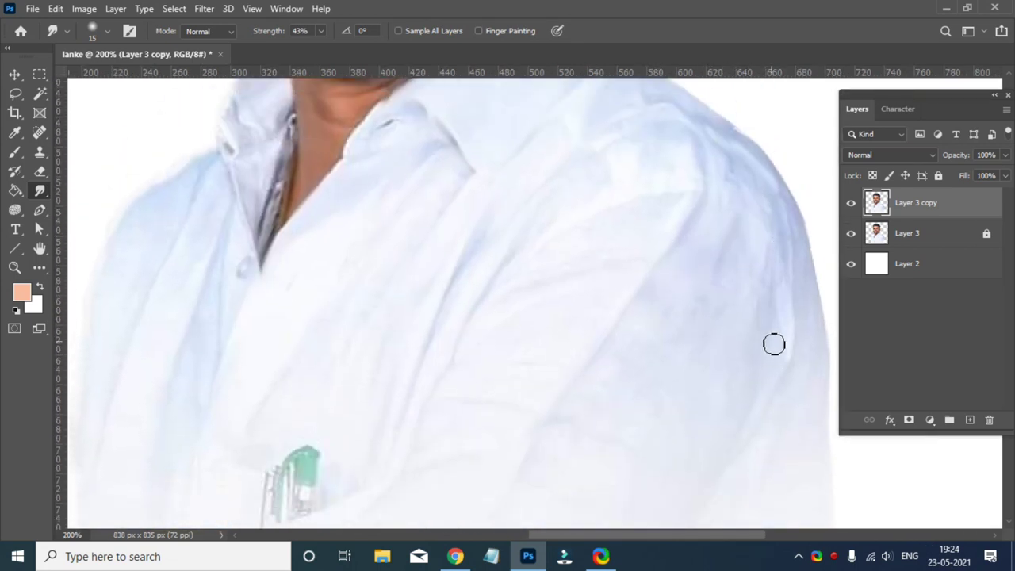
scroll(825, 286, "down", 2)
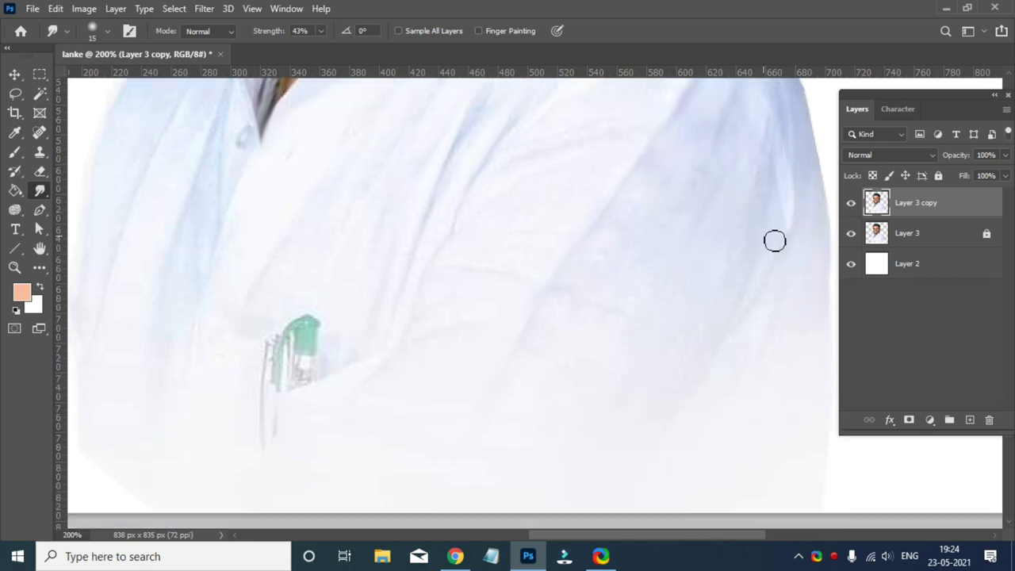
scroll(714, 333, "up", 1)
scroll(663, 329, "up", 2)
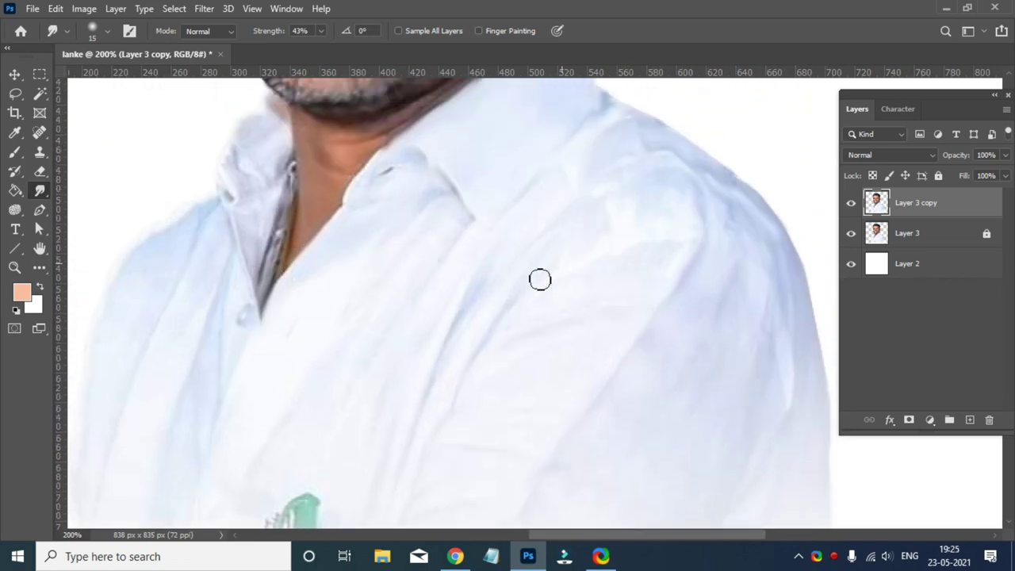
scroll(663, 310, "down", 1)
scroll(476, 381, "down", 1)
scroll(372, 408, "down", 4)
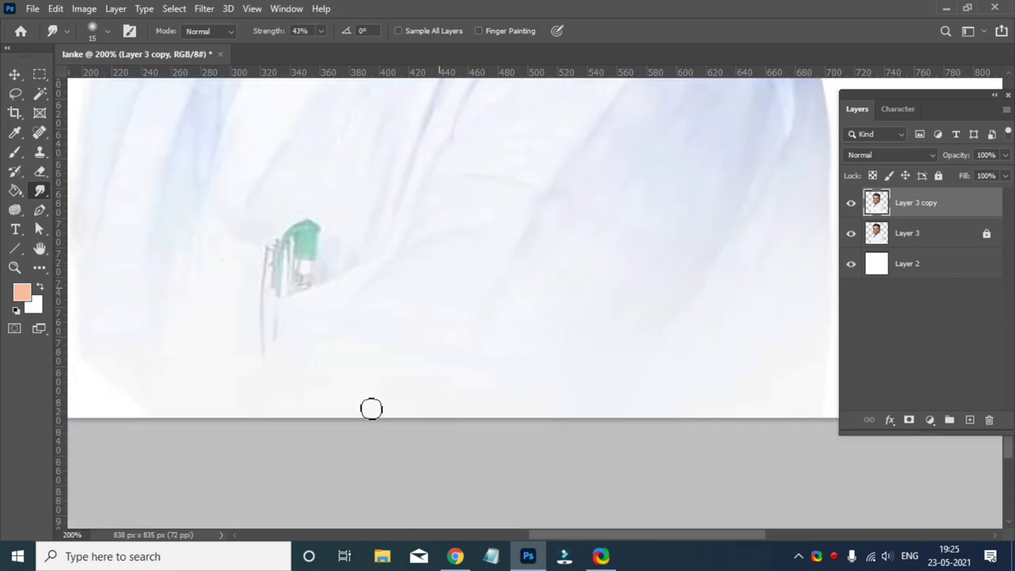
scroll(589, 157, "up", 4)
scroll(444, 329, "down", 1)
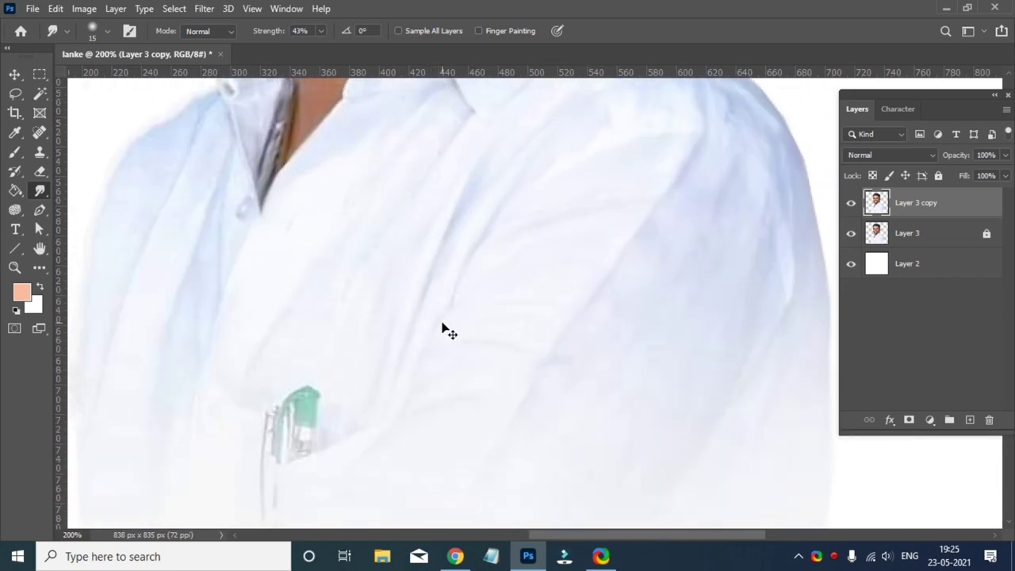
scroll(428, 381, "down", 2)
scroll(357, 302, "up", 1)
scroll(372, 238, "up", 2)
Enlarge the smudge brush to 30 and smooth the white shirt's collar and folds
key("bracketright")
key("bracketright")
key("bracketright")
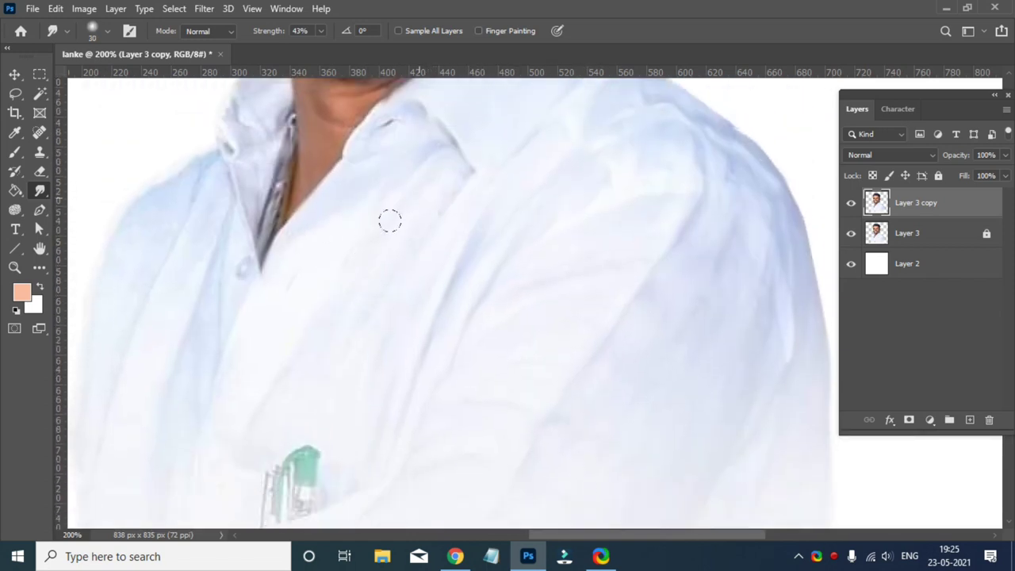
scroll(226, 306, "up", 1)
scroll(193, 288, "up", 3)
scroll(135, 367, "down", 1)
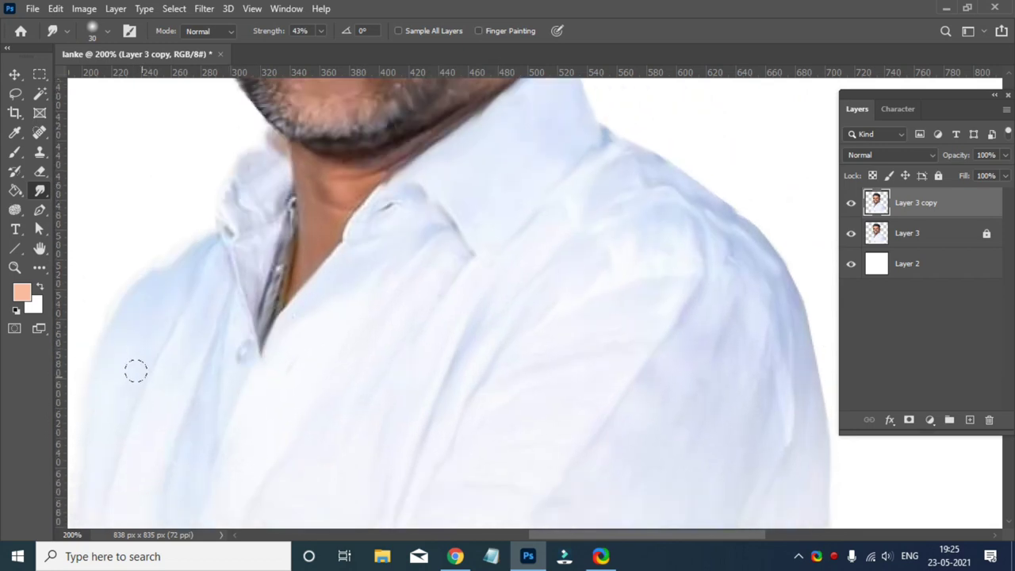
scroll(231, 272, "up", 2)
scroll(175, 317, "up", 2)
scroll(151, 321, "down", 3)
Review the whole portrait at fit-to-screen, 200% and actual-size views
key("ctrl+0")
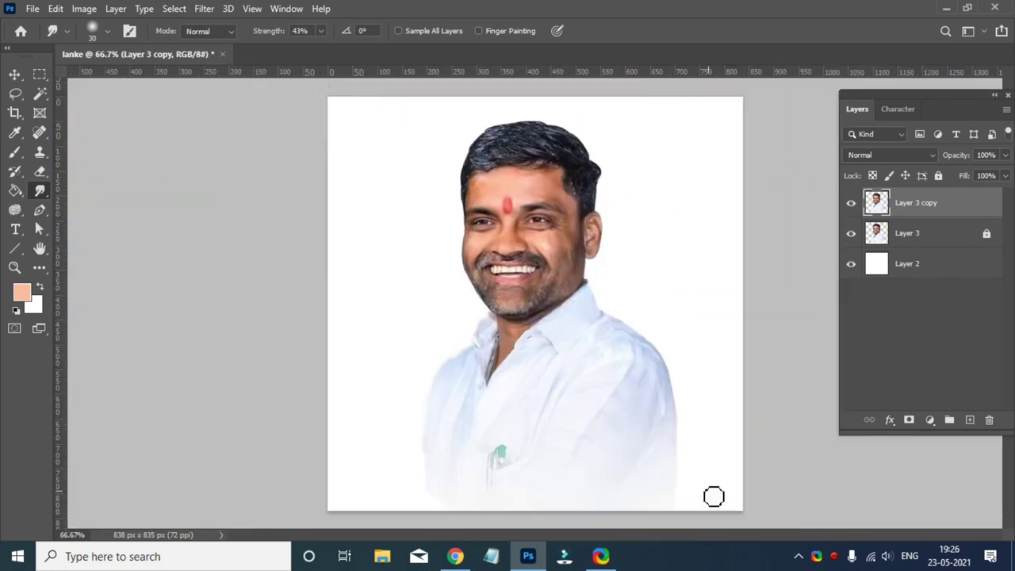
key("ctrl+plus")
key("ctrl+plus")
scroll(476, 357, "down", 2)
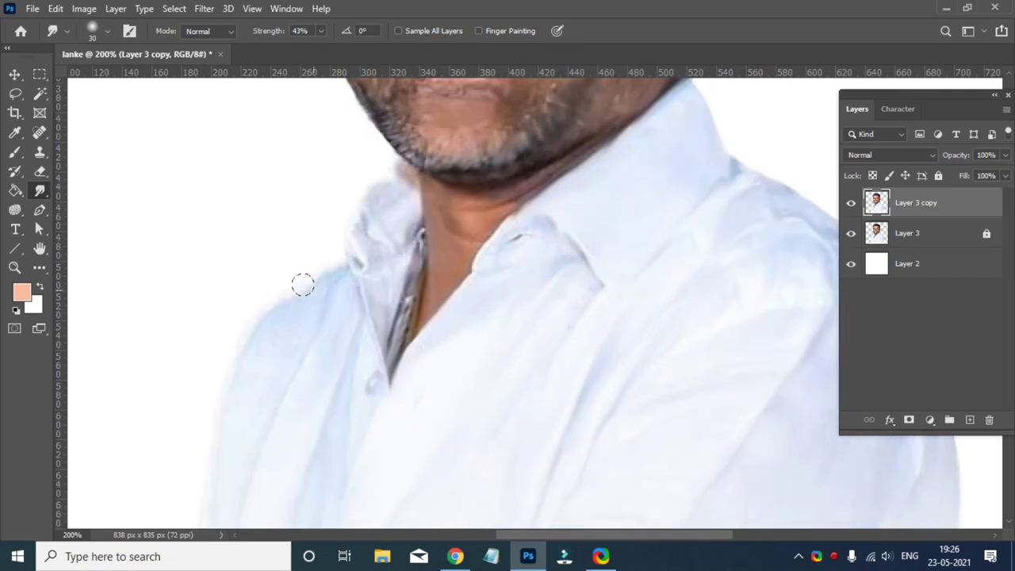
scroll(302, 285, "down", 2)
scroll(278, 476, "down", 1)
scroll(269, 437, "down", 2)
scroll(718, 280, "up", 1)
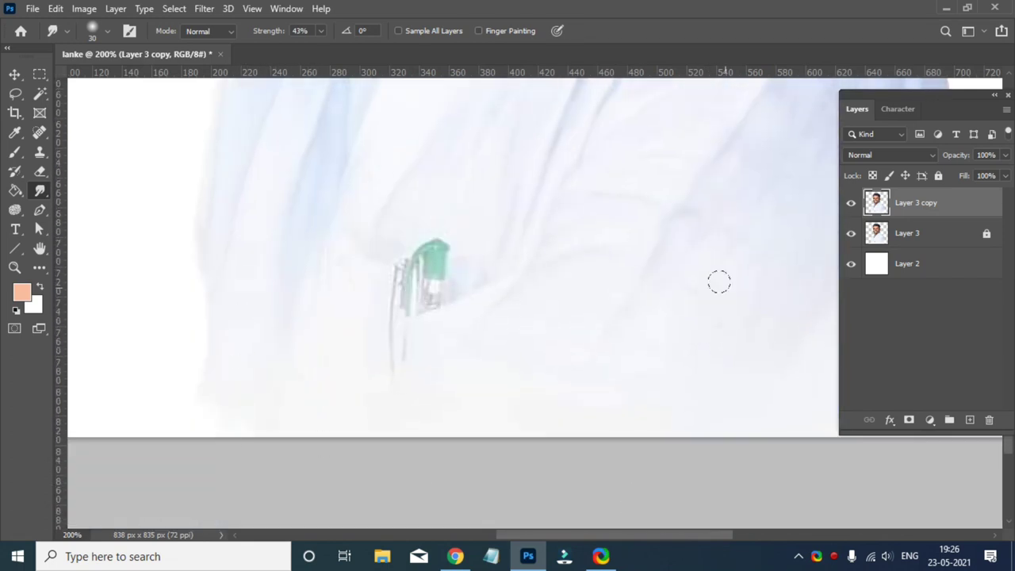
scroll(245, 421, "down", 1)
scroll(245, 421, "up", 5)
key("ctrl+0")
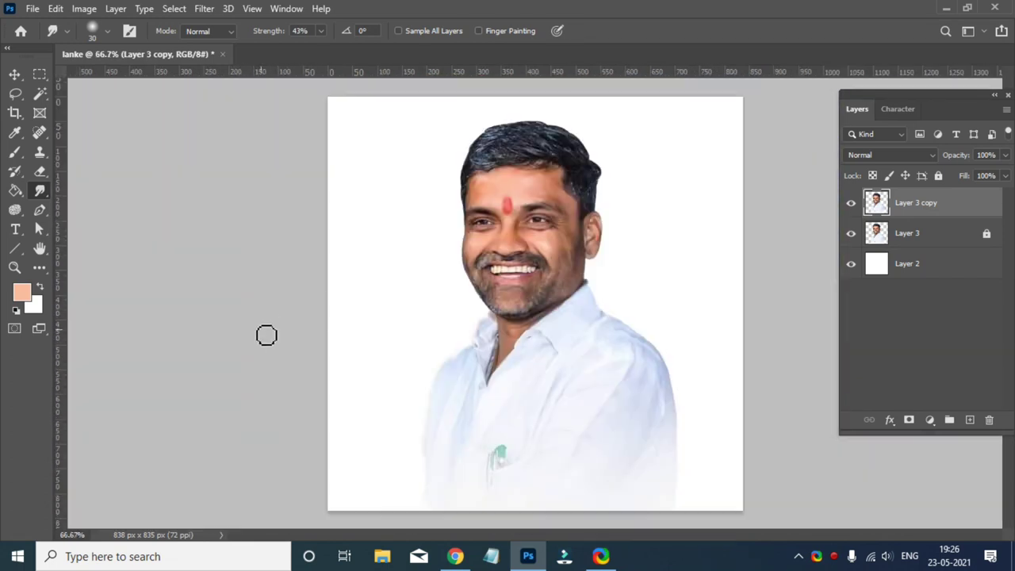
key("v")
key("ctrl+1")
key("ctrl+0")
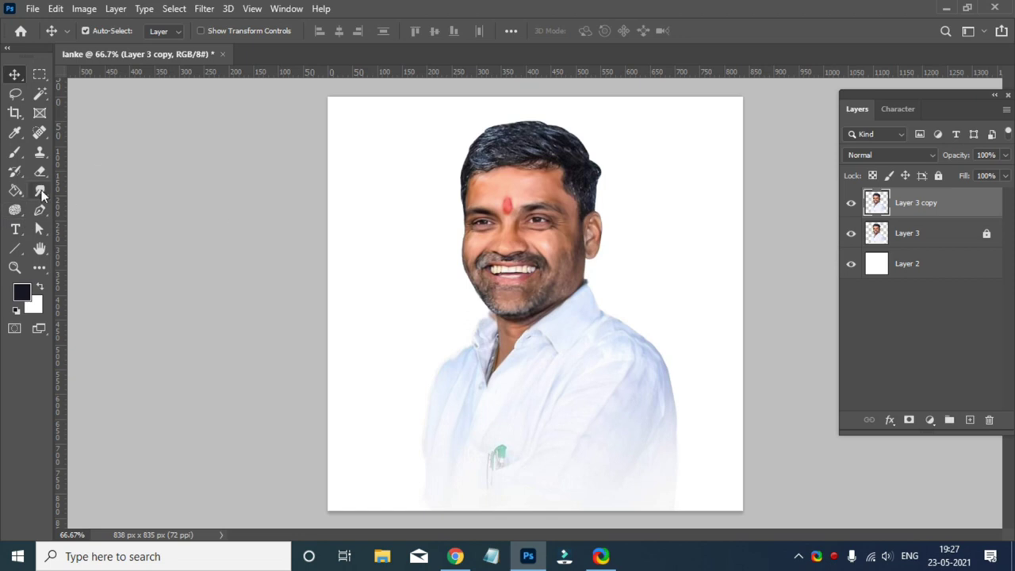
With a size 20 smudge brush at 200% zoom, streak the hair's top and right
left_click(41, 191)
left_click(320, 30)
key("ctrl+plus")
key("ctrl+plus")
key("bracketleft")
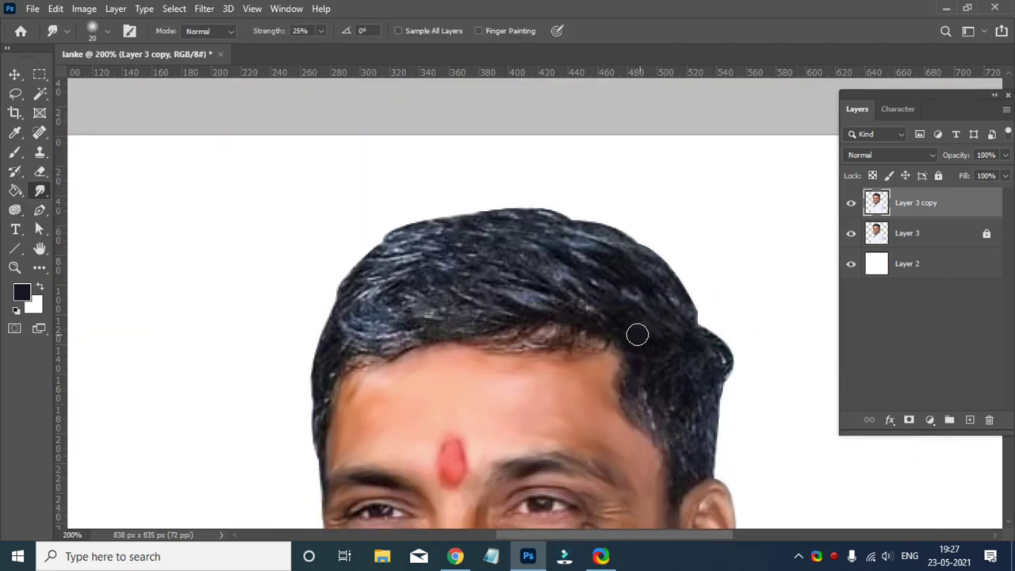
mouse_move(638, 292)
left_mouse_down()
mouse_move(649, 271)
mouse_move(582, 236)
left_mouse_up()
mouse_move(506, 232)
left_mouse_down()
mouse_move(690, 294)
mouse_move(452, 236)
mouse_move(452, 257)
mouse_move(403, 280)
mouse_move(339, 283)
left_mouse_up()
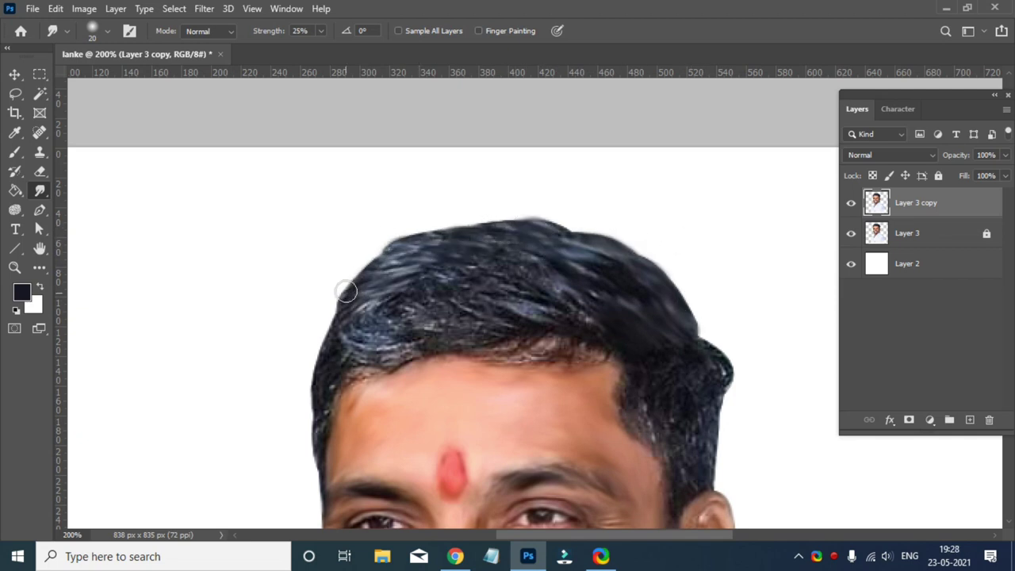
Smudge the hair's left and centre and soften the hairline above the forehead
scroll(503, 279, "up", 1)
mouse_move(503, 278)
left_mouse_down()
mouse_move(584, 340)
mouse_move(525, 330)
mouse_move(423, 267)
mouse_move(541, 331)
mouse_move(389, 303)
mouse_move(424, 351)
mouse_move(331, 294)
mouse_move(316, 377)
left_mouse_up()
scroll(452, 283, "down", 1)
scroll(423, 267, "up", 1)
scroll(735, 317, "down", 1)
left_click_drag(553, 318, 485, 330)
mouse_move(575, 326)
left_mouse_down()
mouse_move(527, 337)
mouse_move(369, 337)
mouse_move(333, 372)
left_mouse_up()
scroll(807, 277, "down", 3)
Smooth the hair's right edge above the ear, then zoom out to the whole photo
left_click_drag(720, 281, 661, 293)
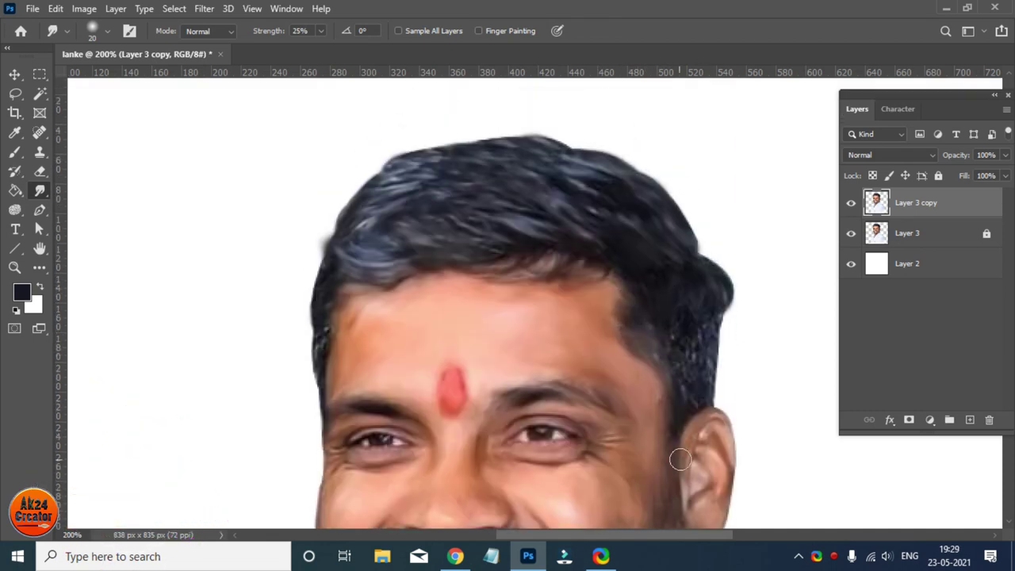
scroll(682, 394, "down", 1)
scroll(682, 394, "up", 1)
mouse_move(709, 319)
left_mouse_down()
mouse_move(724, 356)
mouse_move(700, 405)
left_mouse_up()
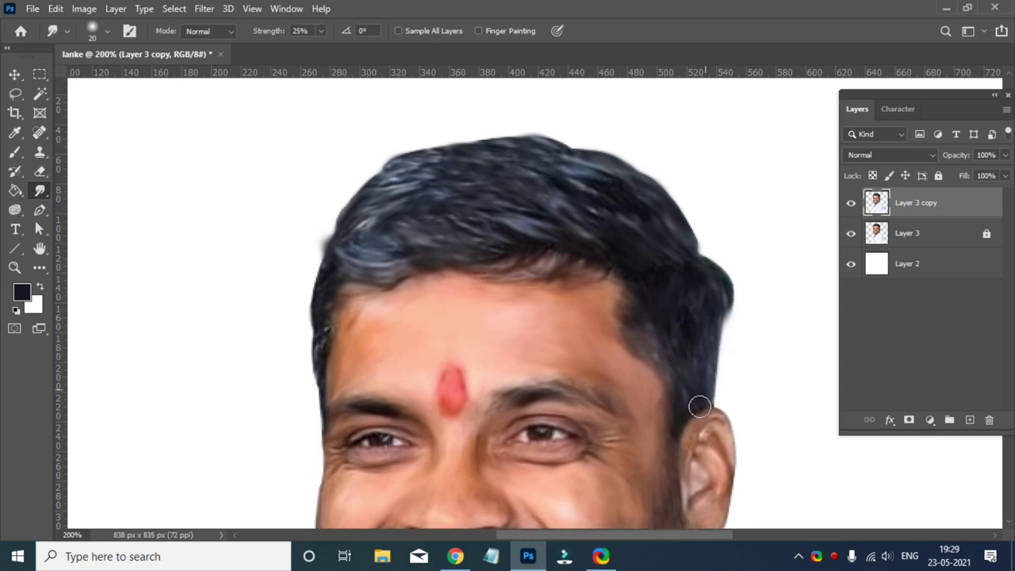
scroll(722, 245, "down", 3)
left_click_drag(722, 245, 706, 259)
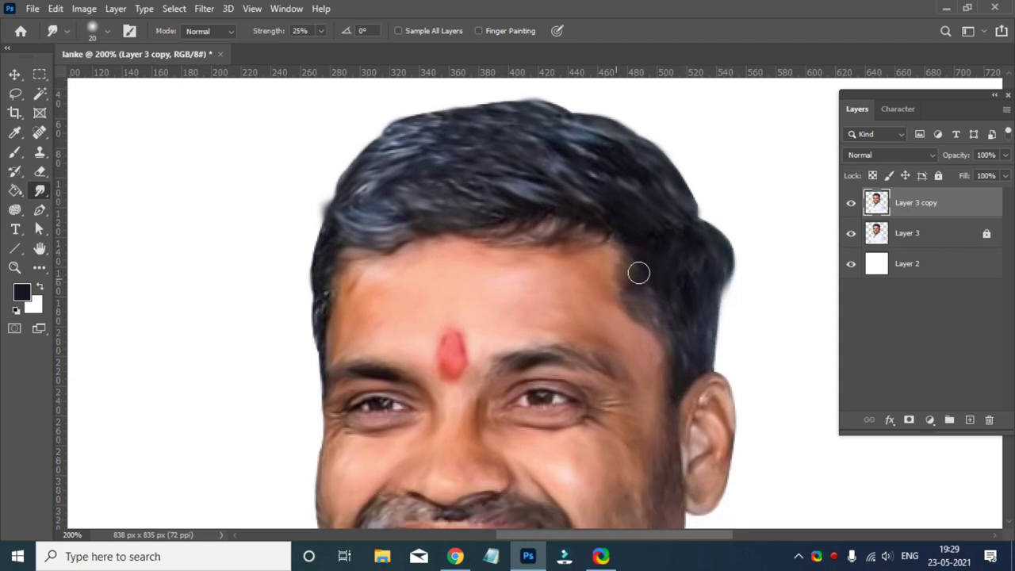
scroll(793, 397, "down", 2)
scroll(793, 404, "down", 3)
scroll(782, 405, "up", 1)
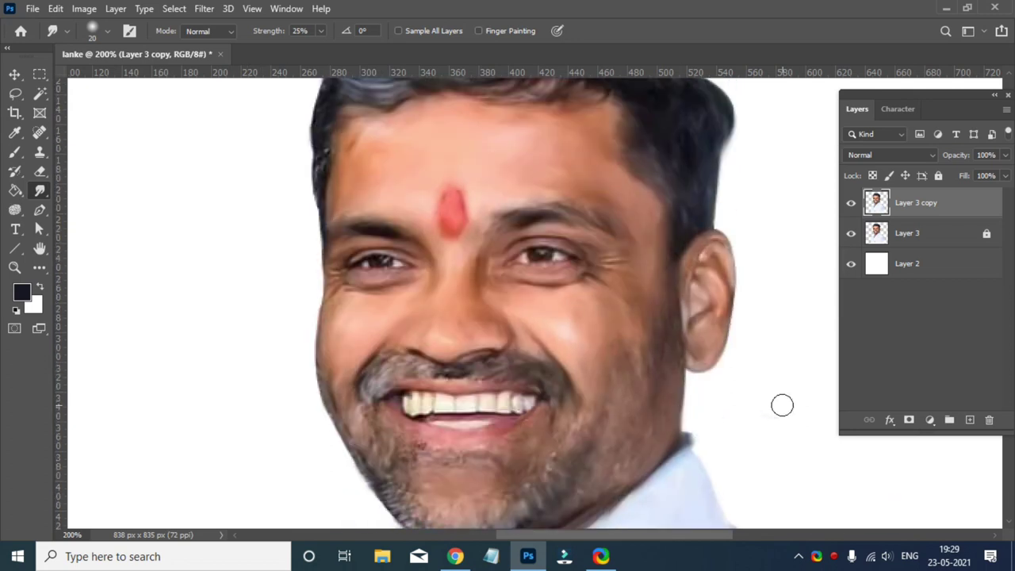
scroll(782, 406, "up", 1)
scroll(199, 387, "up", 1)
scroll(199, 388, "up", 1)
key("ctrl+minus")
key("ctrl+minus")
Zoom in on the face, set a skin-pink foreground colour and a size 9 smudge brush
key("v")
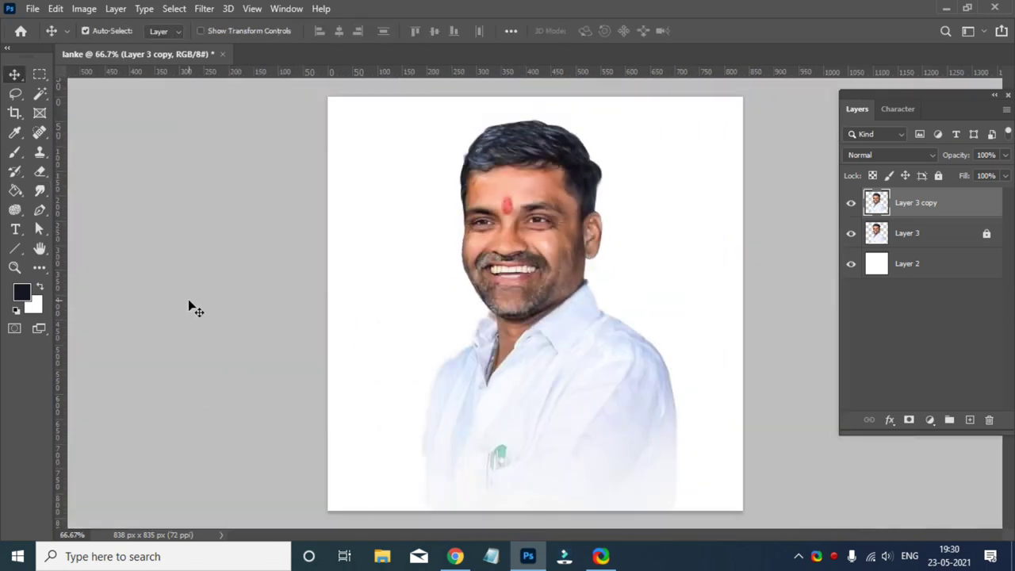
key("ctrl+plus")
key("ctrl+plus")
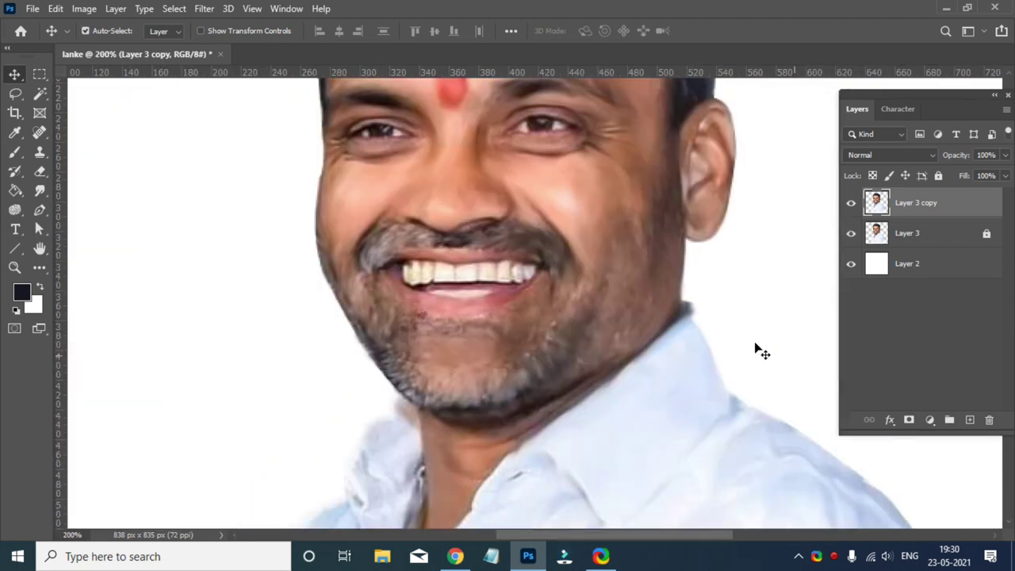
key("r")
scroll(600, 317, "up", 1)
left_click(21, 293)
left_click(571, 207)
left_click(956, 188)
key("bracketleft")
key("bracketleft")
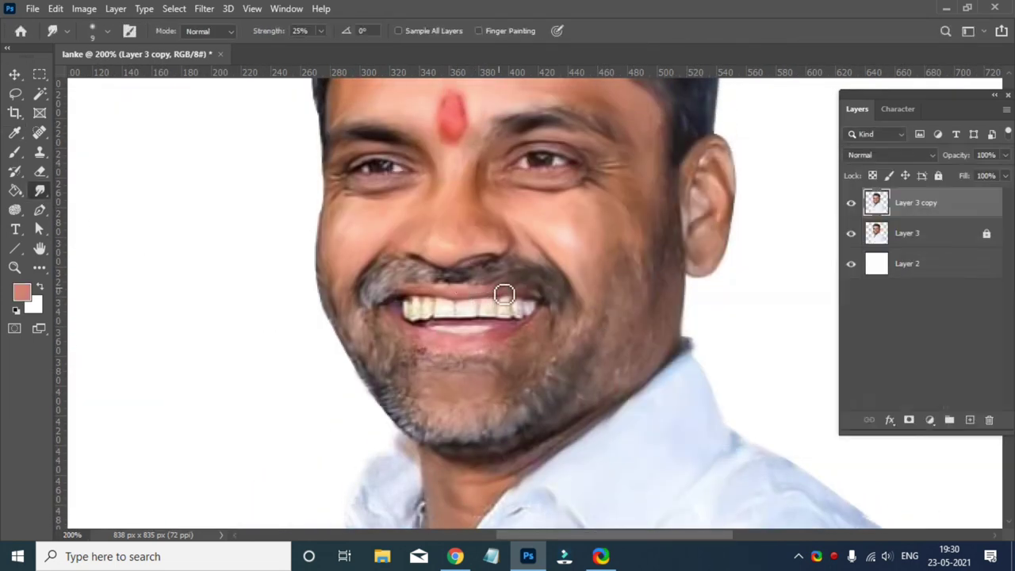
Blend the left half of the moustache into the surrounding skin
scroll(745, 275, "down", 2)
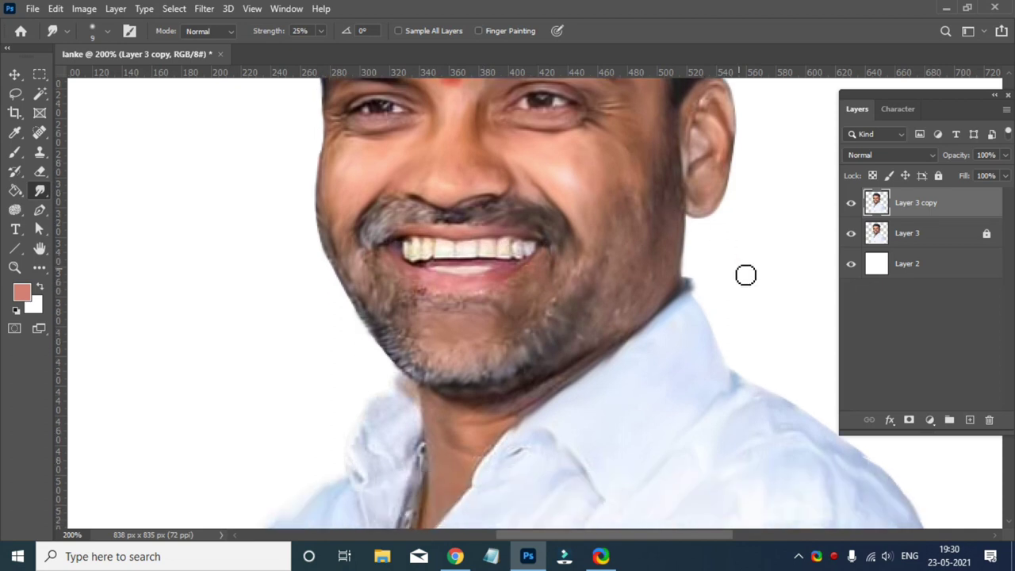
scroll(555, 241, "up", 1)
scroll(564, 299, "up", 1)
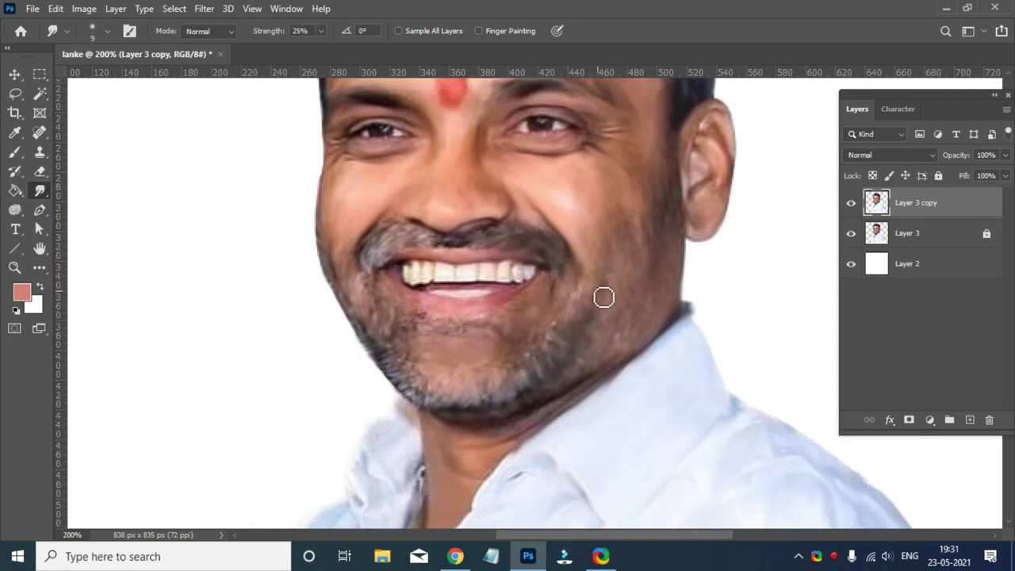
mouse_move(471, 249)
left_mouse_down()
mouse_move(388, 238)
mouse_move(401, 267)
mouse_move(361, 272)
left_mouse_up()
scroll(723, 331, "up", 1)
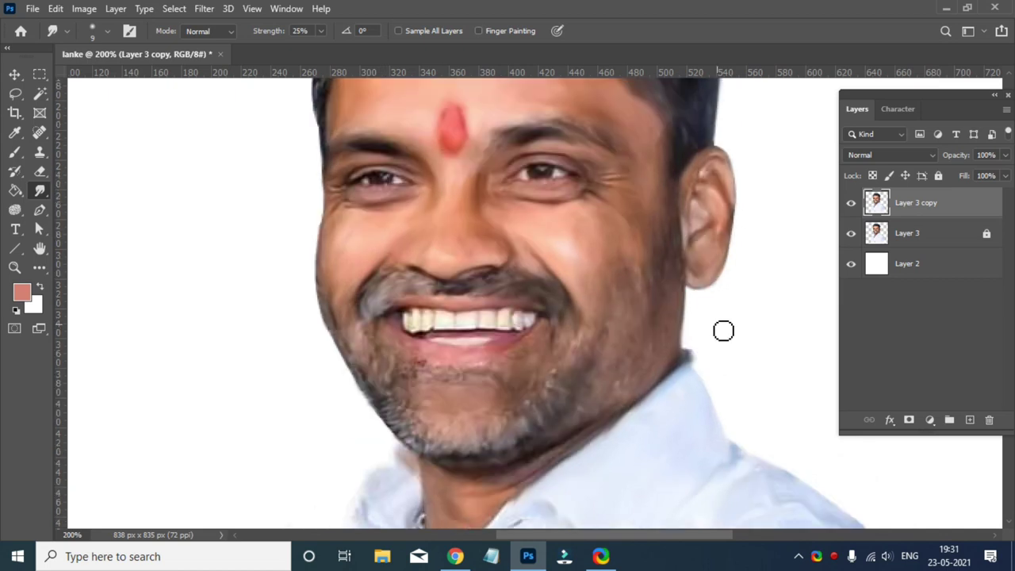
scroll(698, 309, "down", 1)
scroll(630, 309, "up", 1)
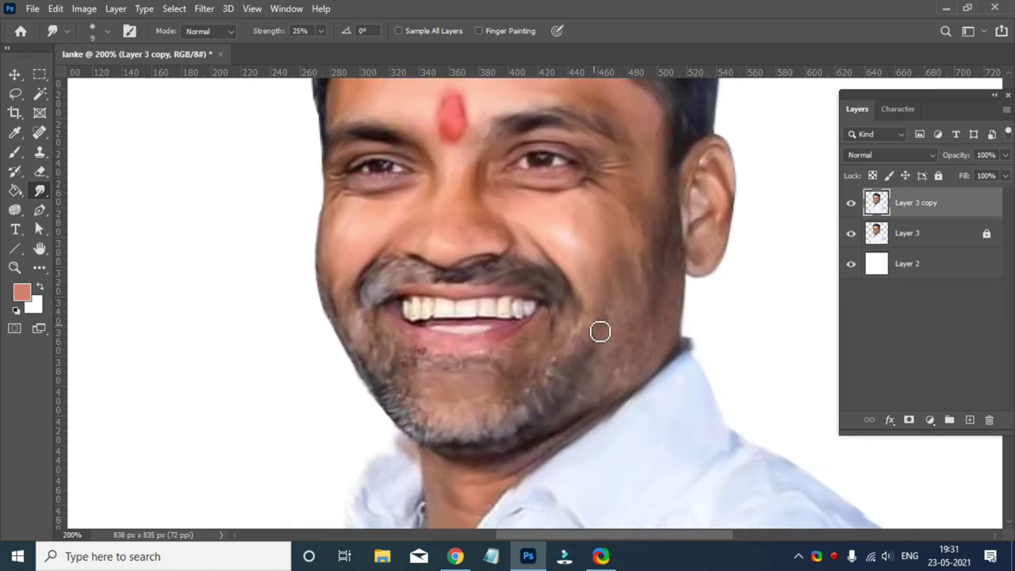
scroll(714, 333, "up", 1)
Zoom out to the whole face and set the smudge strength to 42%
key("ctrl+minus")
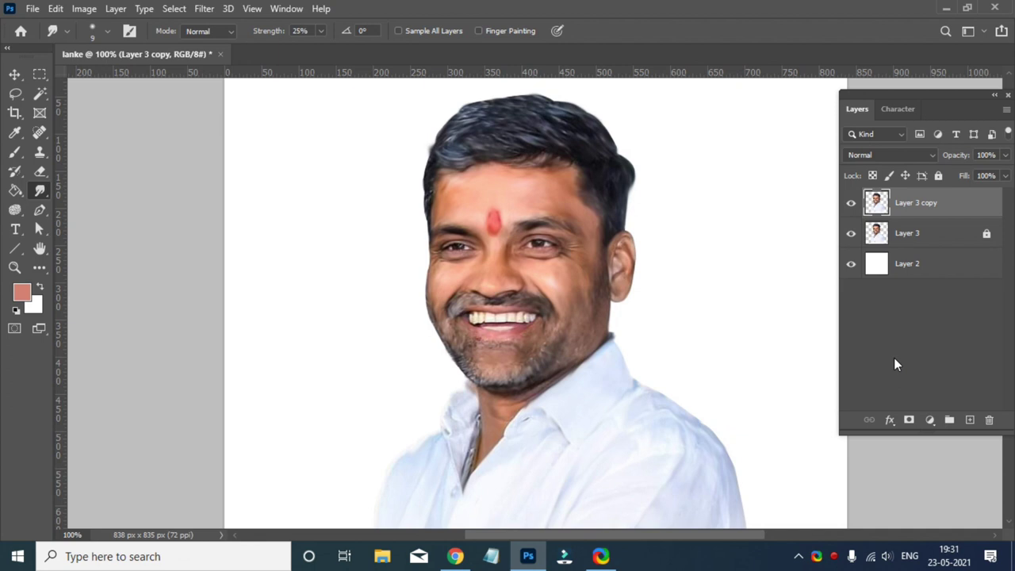
scroll(501, 449, "up", 1)
key("4")
key("2")
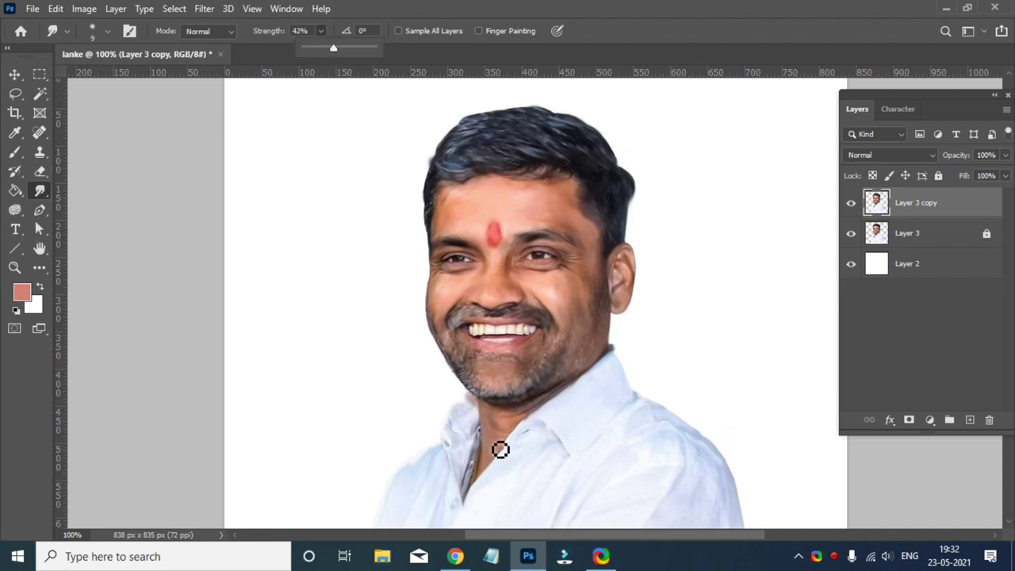
key("ctrl+plus")
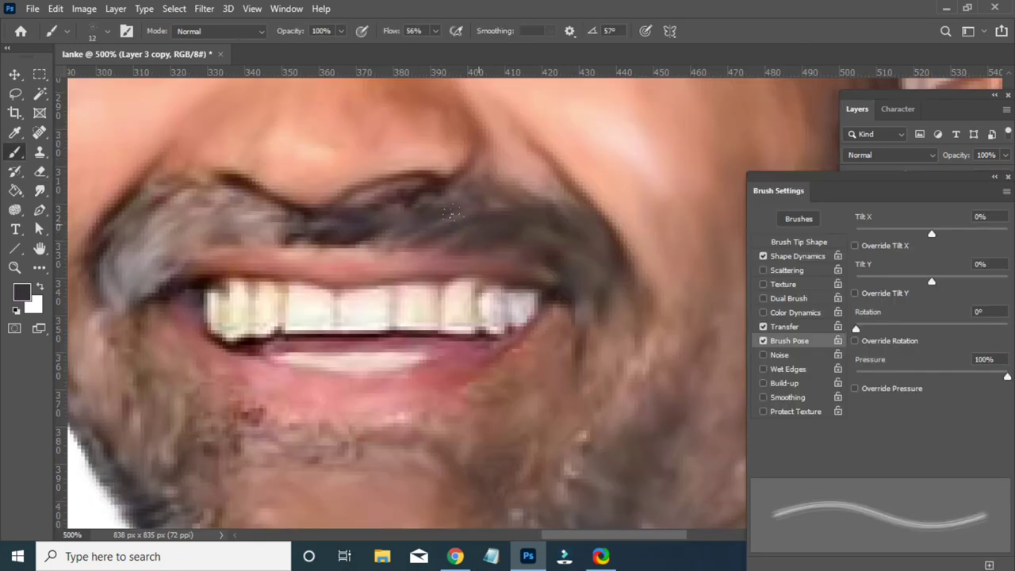
Zoom to 400% on the mouth and examine the skin and beard around it
key("ctrl+minus")
key("ctrl+minus")
key("ctrl+minus")
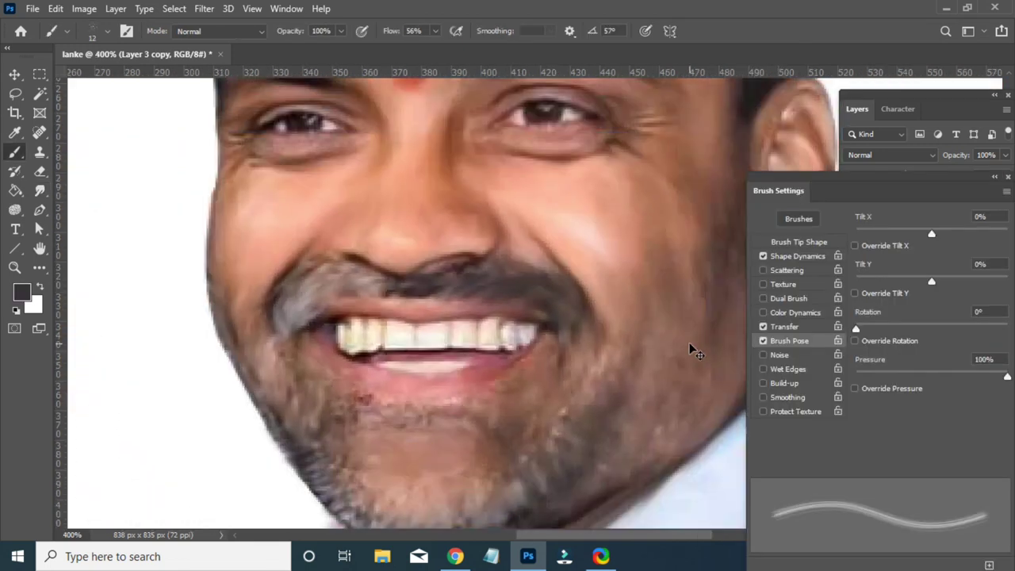
key("ctrl+minus")
key("ctrl+plus")
key("ctrl+plus")
key("ctrl+plus")
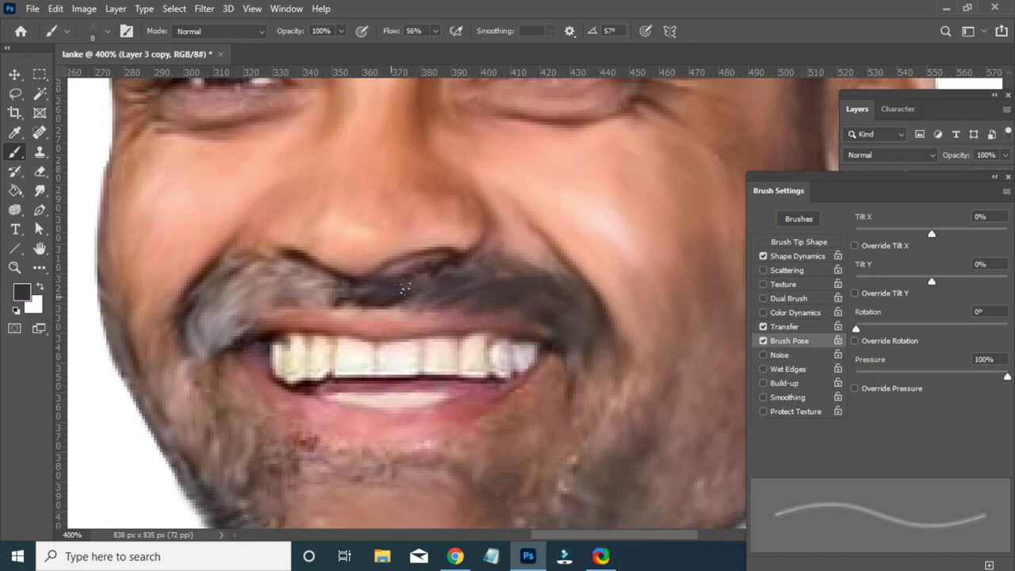
scroll(361, 289, "down", 2)
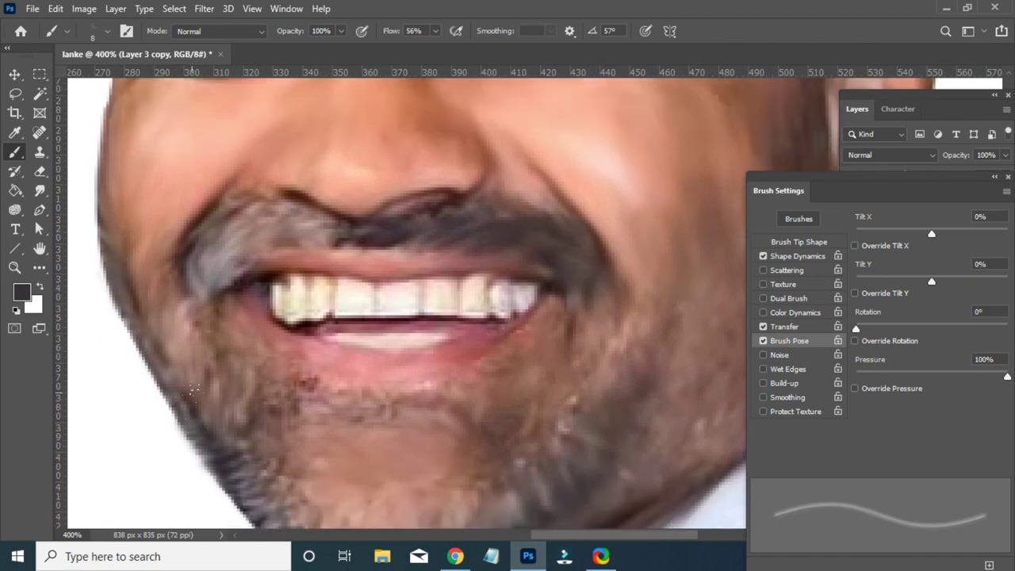
scroll(193, 388, "down", 2)
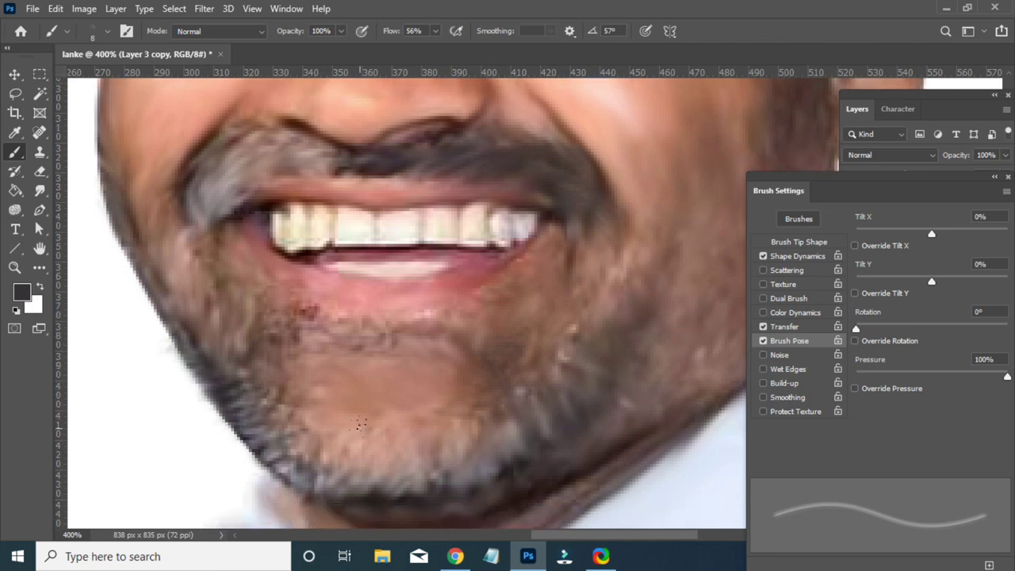
scroll(370, 426, "down", 3)
scroll(521, 347, "up", 2)
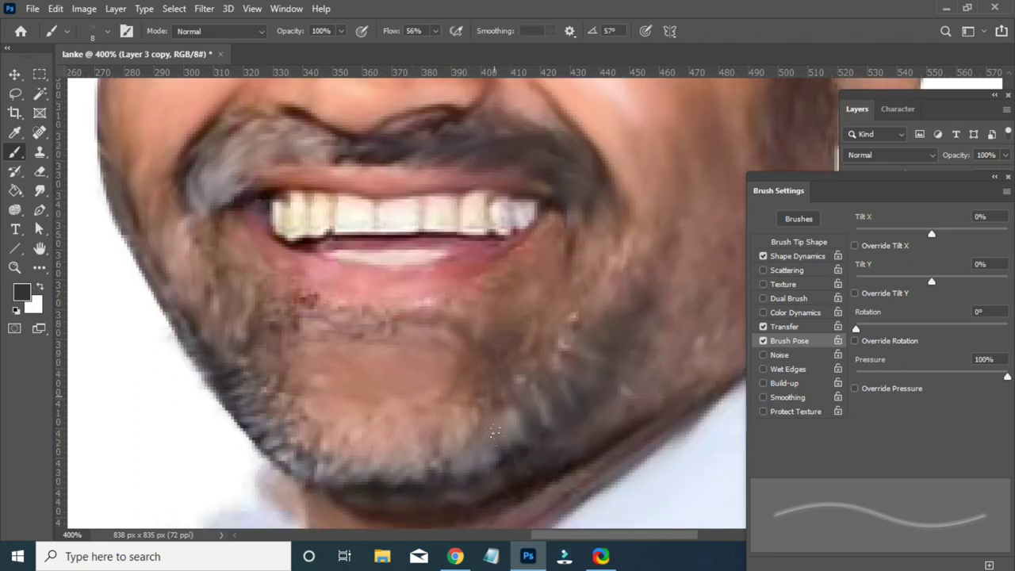
scroll(495, 433, "down", 3)
scroll(317, 317, "up", 1)
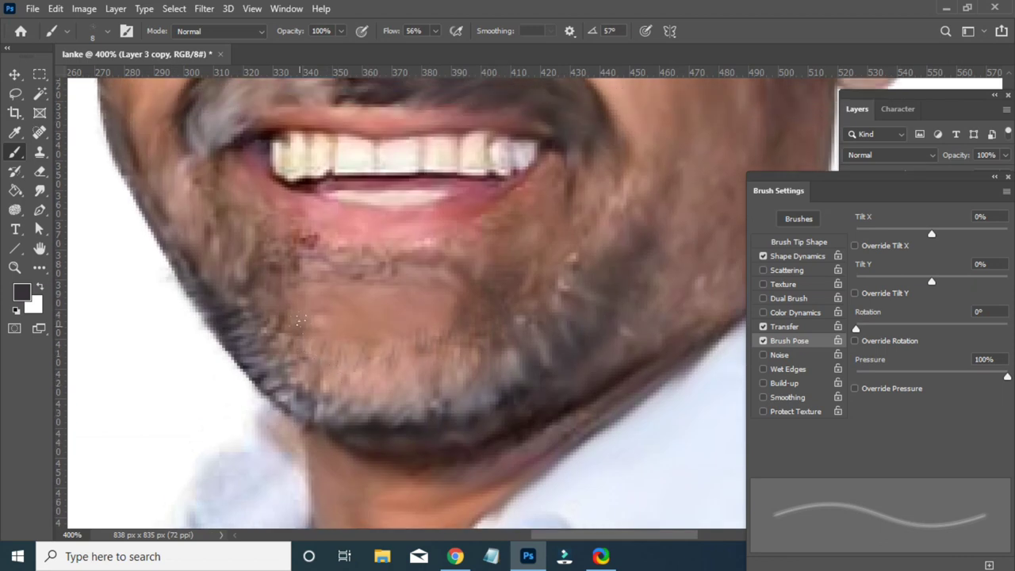
scroll(294, 313, "up", 1)
scroll(210, 329, "up", 2)
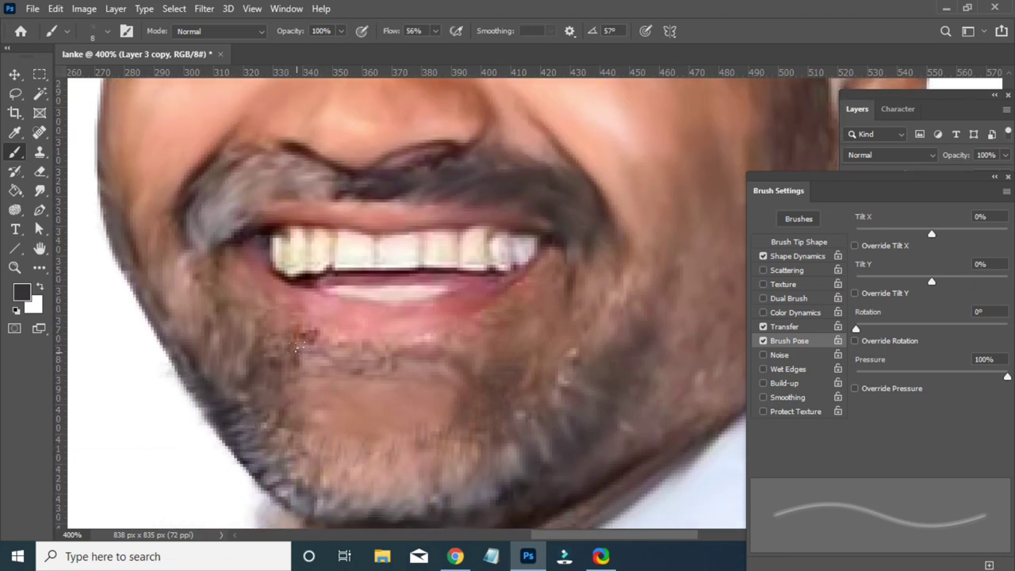
scroll(480, 356, "up", 1)
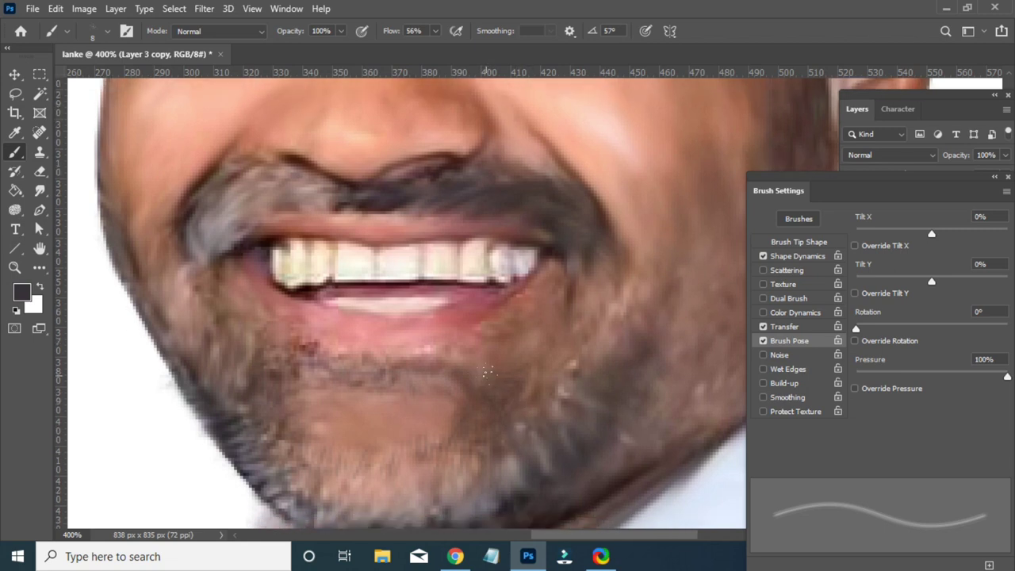
scroll(564, 365, "up", 1)
scroll(606, 341, "up", 1)
scroll(643, 345, "down", 1)
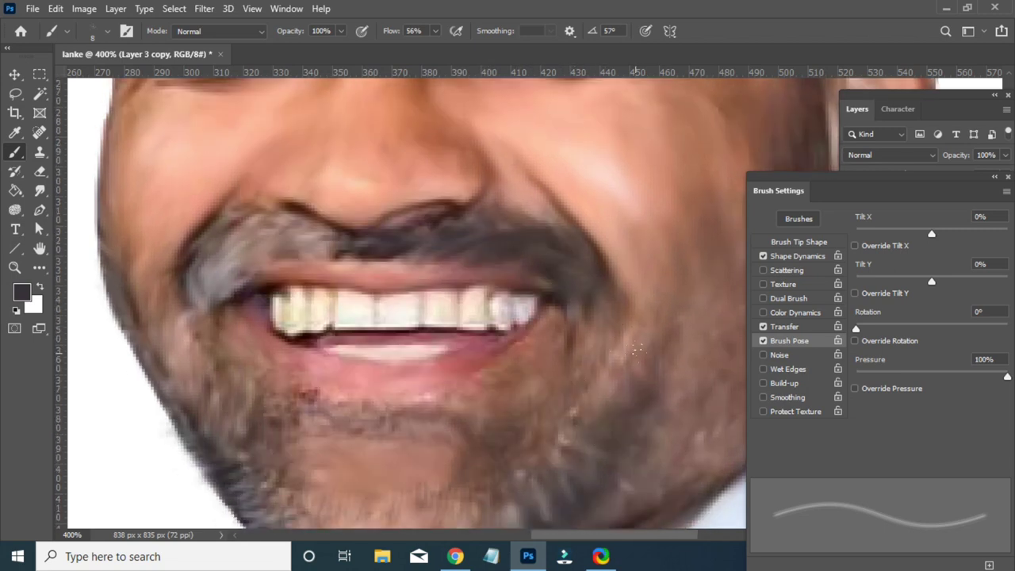
scroll(633, 361, "down", 1)
Pan across the face and beard at close zoom to inspect the painted skin strokes
scroll(600, 535, "right", 5)
scroll(555, 357, "up", 4)
scroll(508, 255, "up", 1)
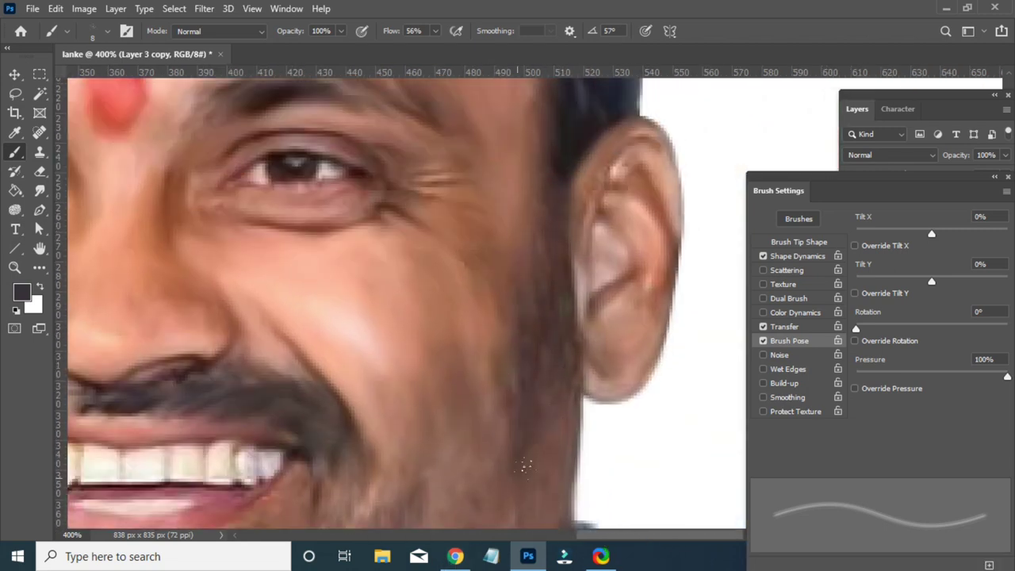
scroll(487, 388, "down", 2)
scroll(460, 471, "down", 1)
scroll(461, 471, "down", 1)
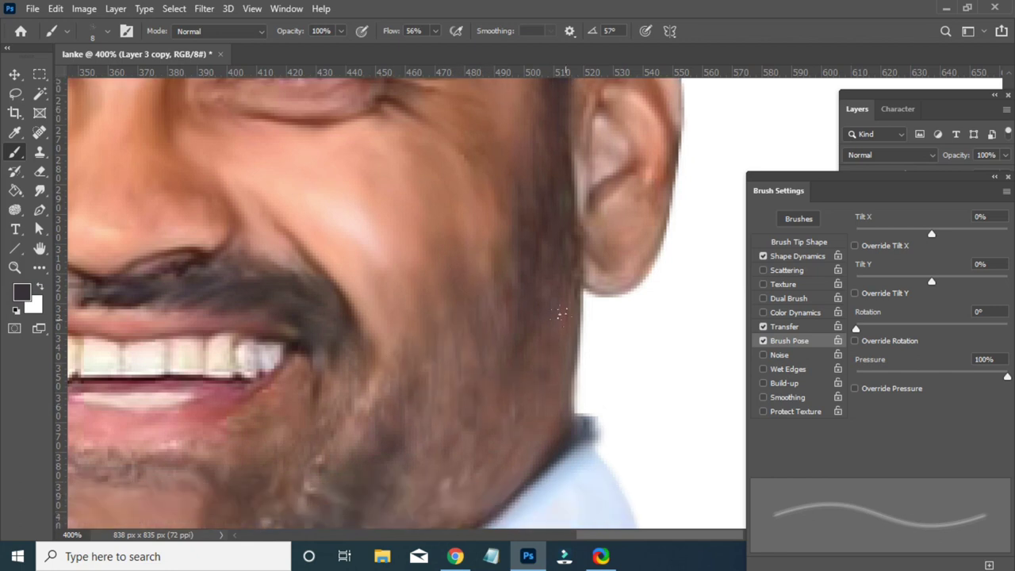
scroll(476, 460, "down", 1)
scroll(497, 439, "down", 2)
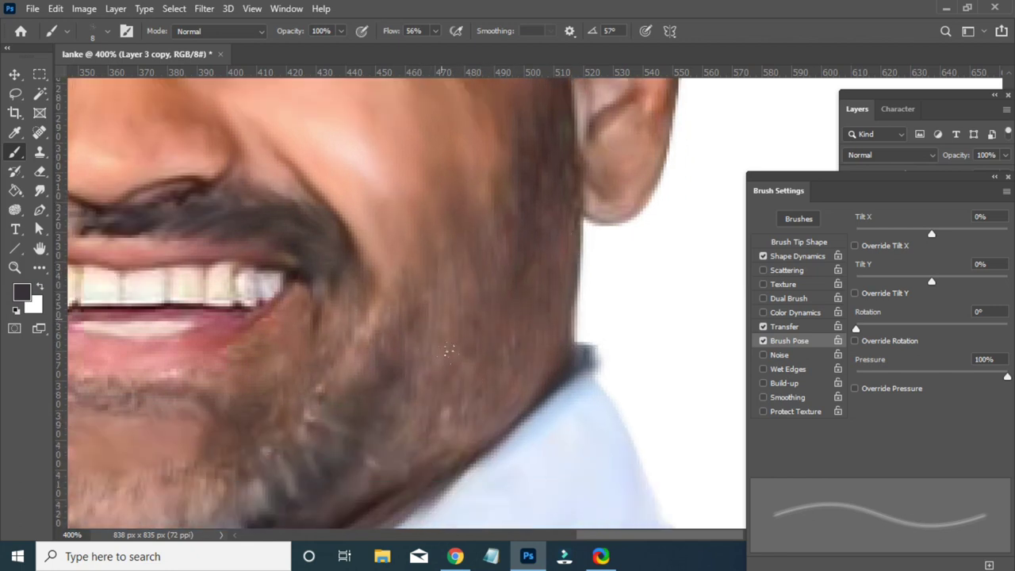
scroll(448, 351, "down", 2)
scroll(347, 441, "down", 4)
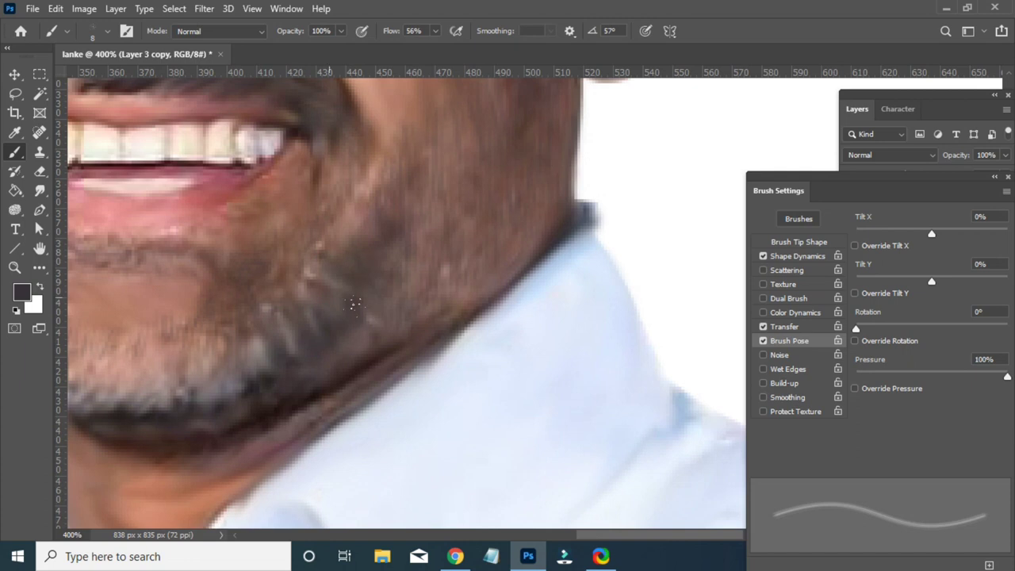
scroll(240, 377, "down", 2)
scroll(282, 372, "down", 2)
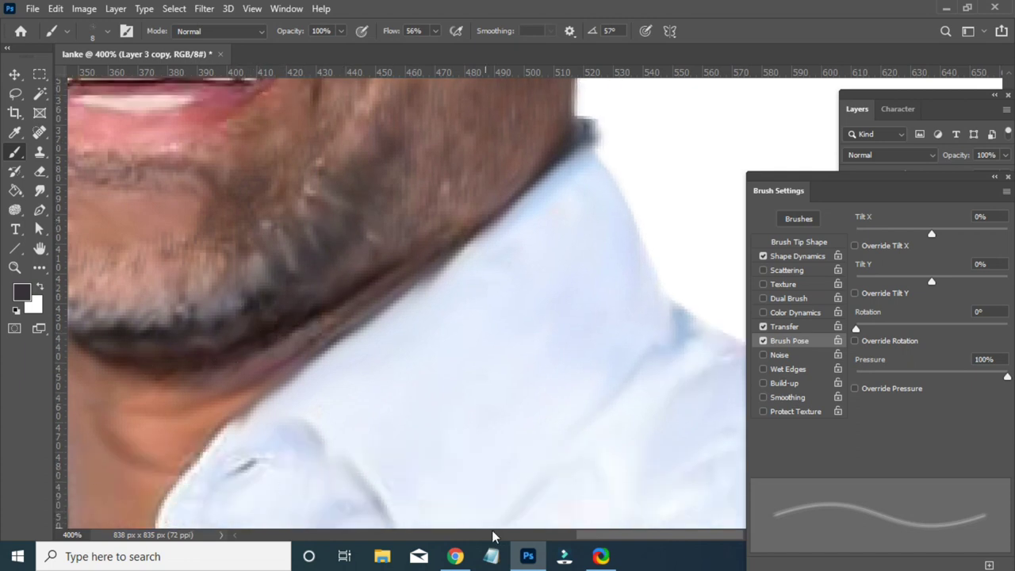
scroll(420, 354, "left", 6)
scroll(394, 317, "up", 4)
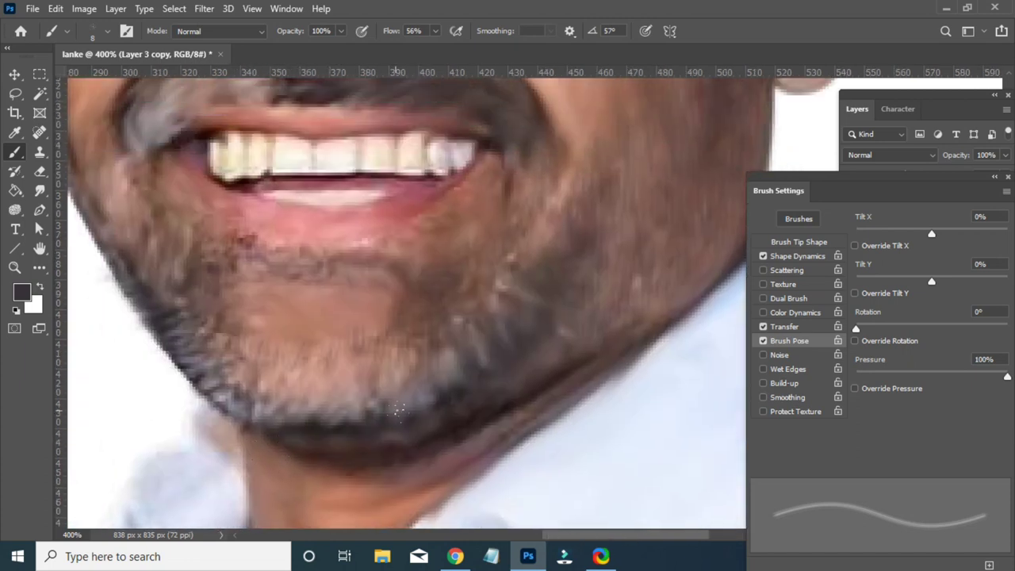
scroll(394, 317, "up", 2)
scroll(394, 317, "up", 2)
scroll(690, 388, "down", 3)
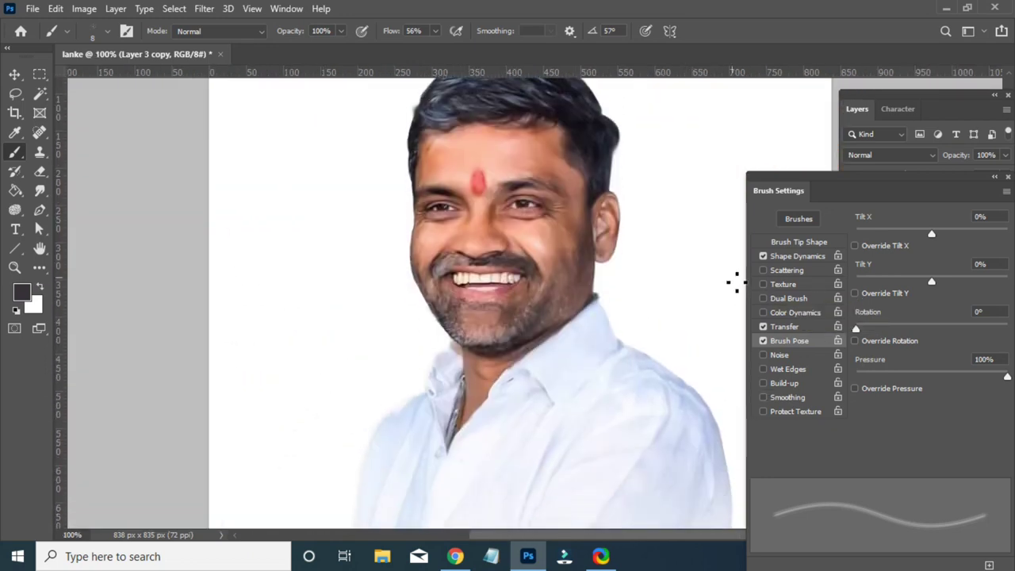
scroll(736, 281, "up", 2)
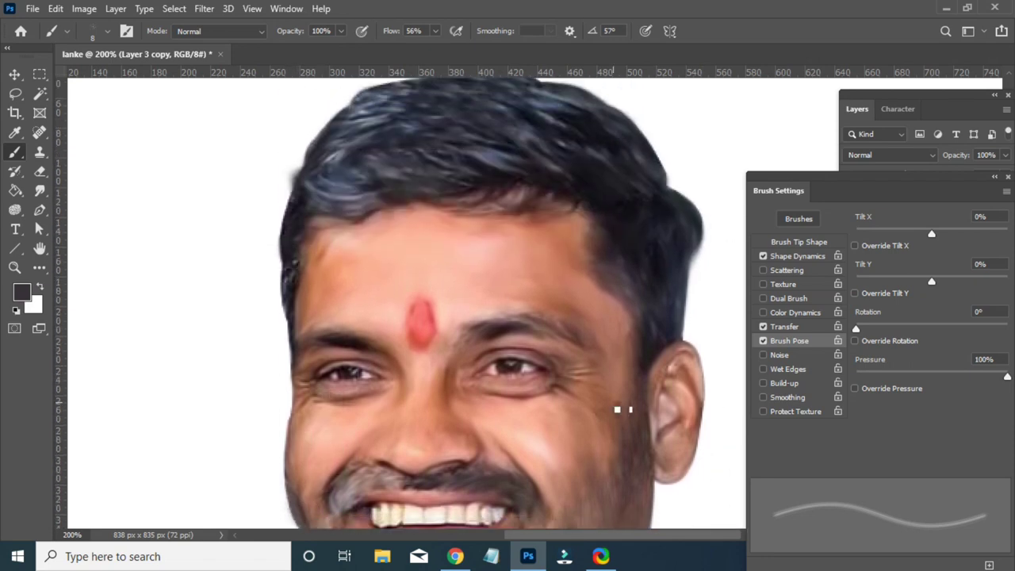
Set the painting colour to white and zoom in to 400% on the beard
left_click(21, 293)
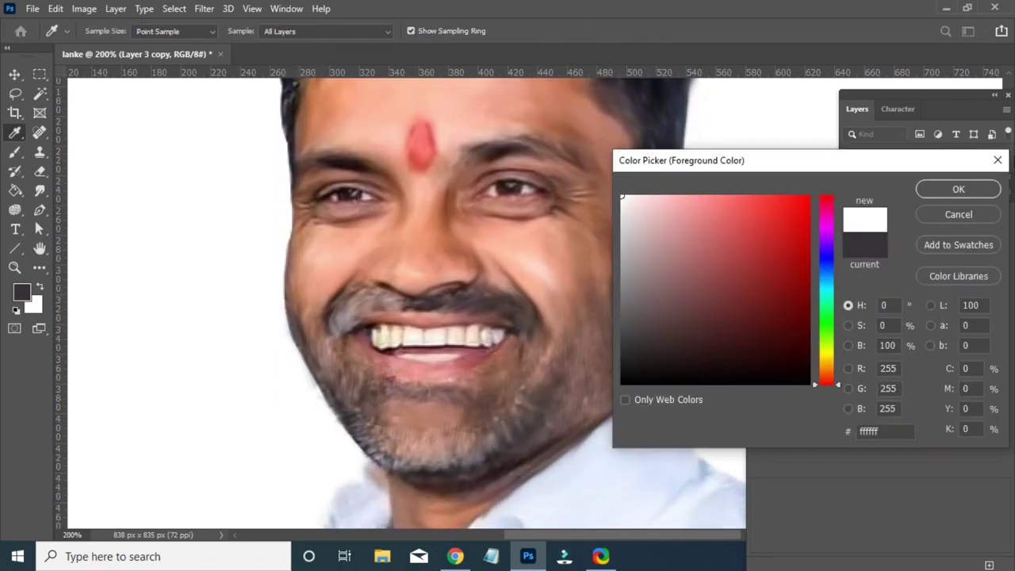
scroll(624, 340, "up", 2)
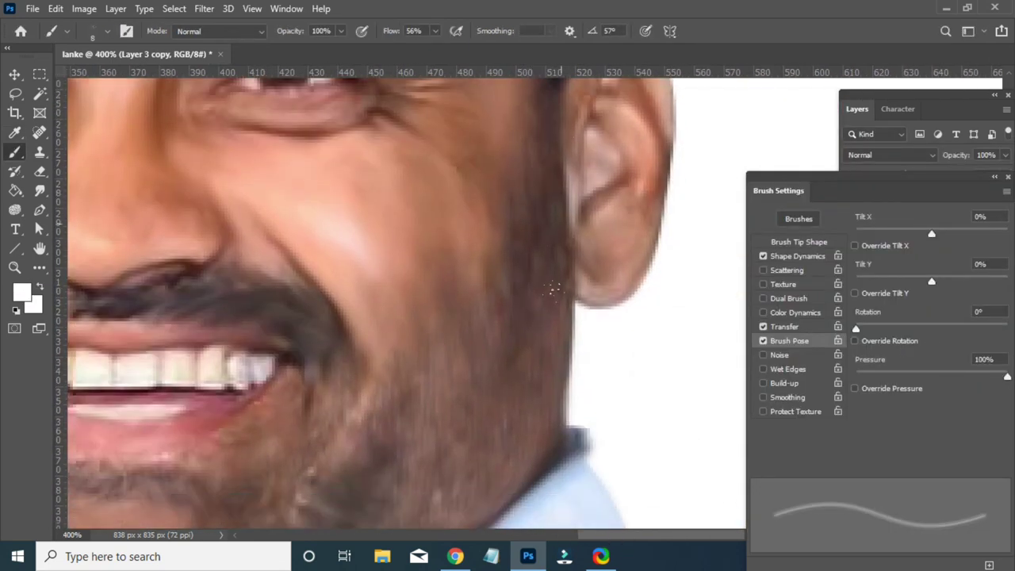
scroll(553, 289, "down", 2)
scroll(475, 301, "down", 3)
scroll(372, 317, "up", 3)
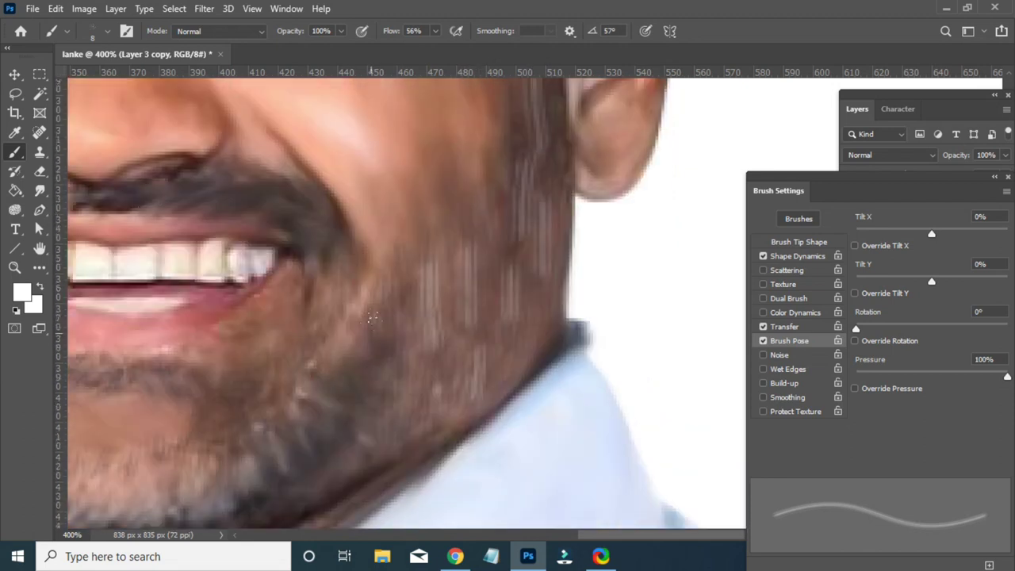
scroll(347, 265, "down", 3)
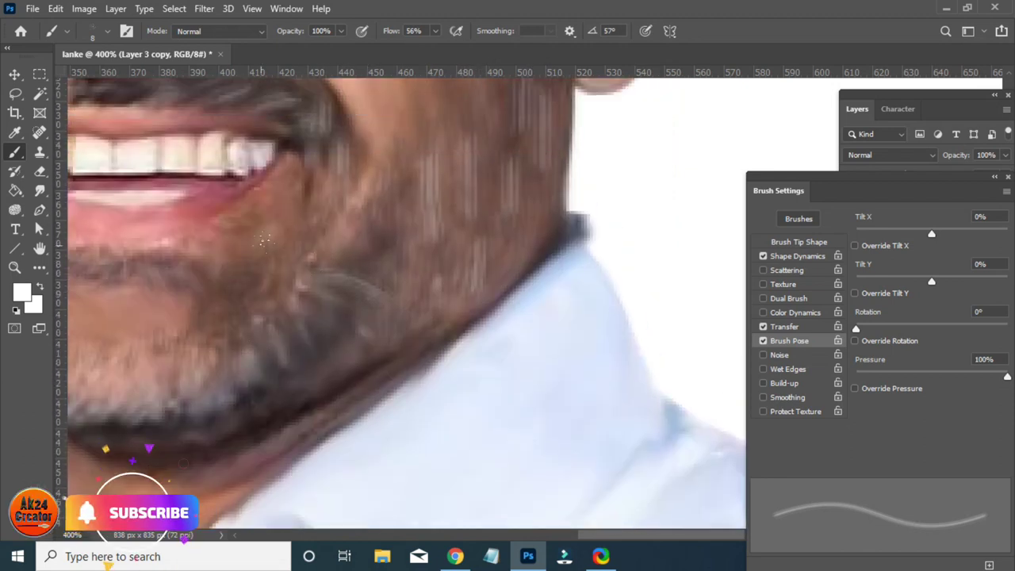
scroll(264, 239, "down", 3)
scroll(508, 294, "left", 4)
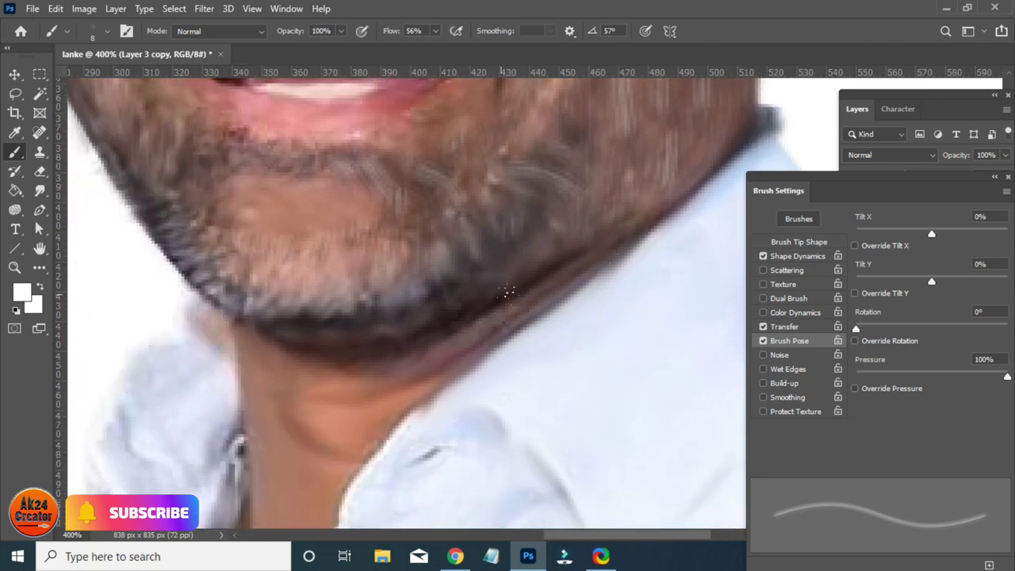
Brush fine light strands over the left side of the mustache, then zoom back out
scroll(491, 306, "up", 1)
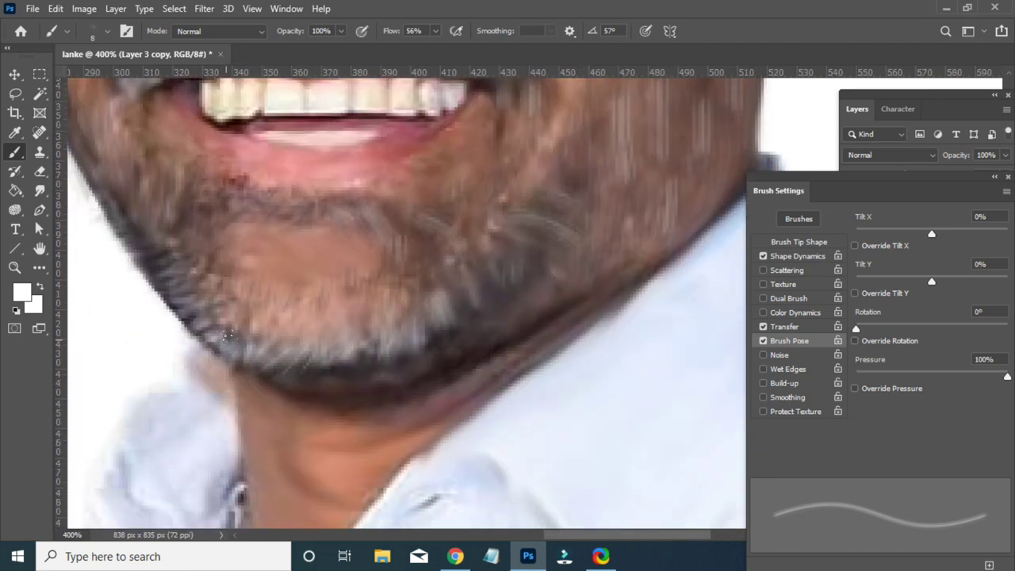
scroll(210, 349, "up", 1)
scroll(182, 337, "up", 1)
scroll(238, 379, "up", 1)
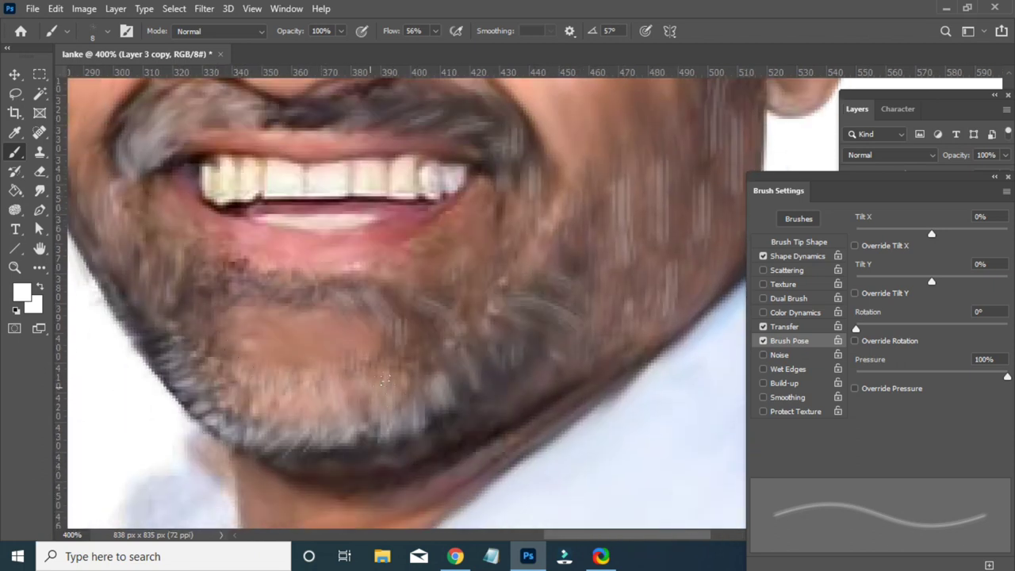
scroll(384, 380, "up", 1)
scroll(428, 444, "up", 2)
scroll(468, 507, "down", 1)
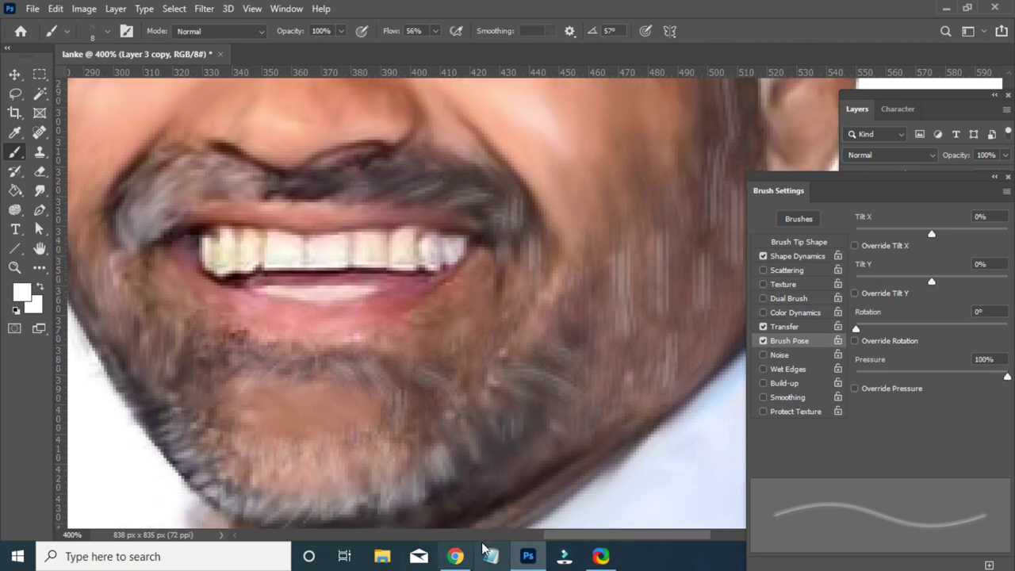
scroll(461, 217, "up", 3)
scroll(461, 217, "left", 5)
mouse_move(474, 290)
left_mouse_down()
mouse_move(414, 289)
mouse_move(367, 344)
left_mouse_up()
scroll(346, 369, "down", 2)
scroll(262, 318, "up", 2)
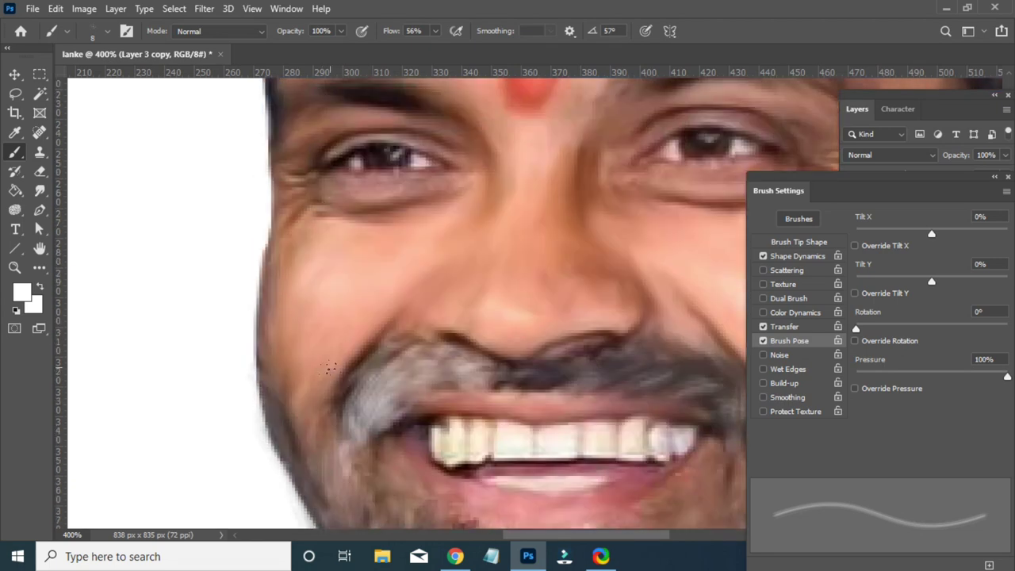
scroll(182, 261, "up", 4)
key("ctrl+1")
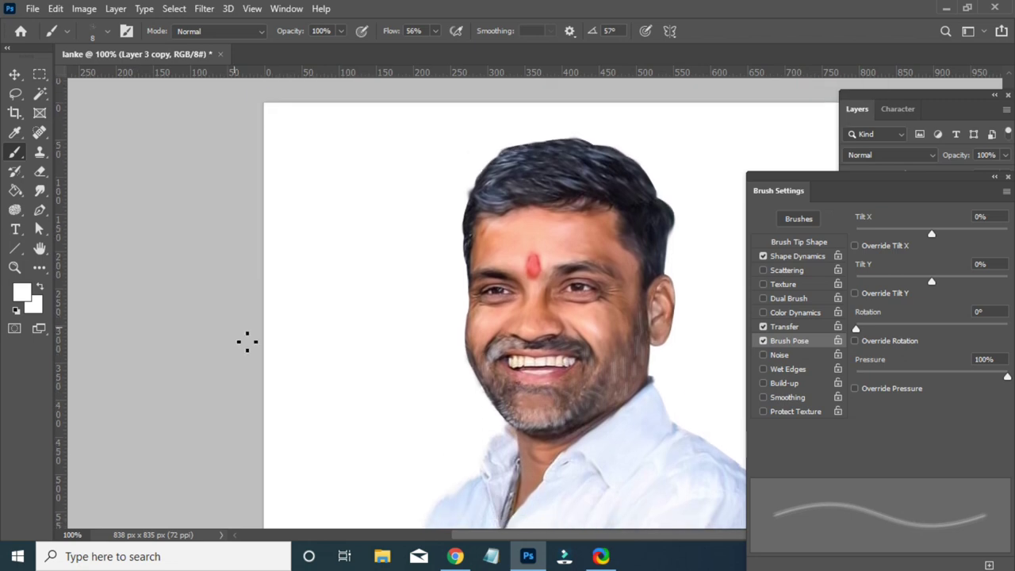
Switch the painting colour back to black and zoom in to 200% on the beard
left_click(22, 295)
left_click(645, 333)
key("Return")
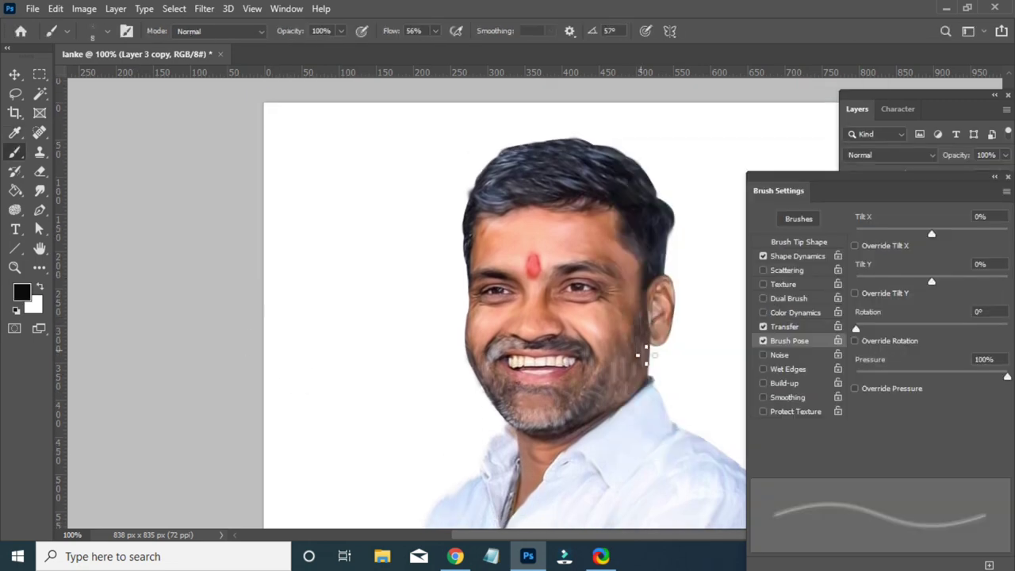
scroll(627, 354, "down", 1)
scroll(724, 398, "up", 1)
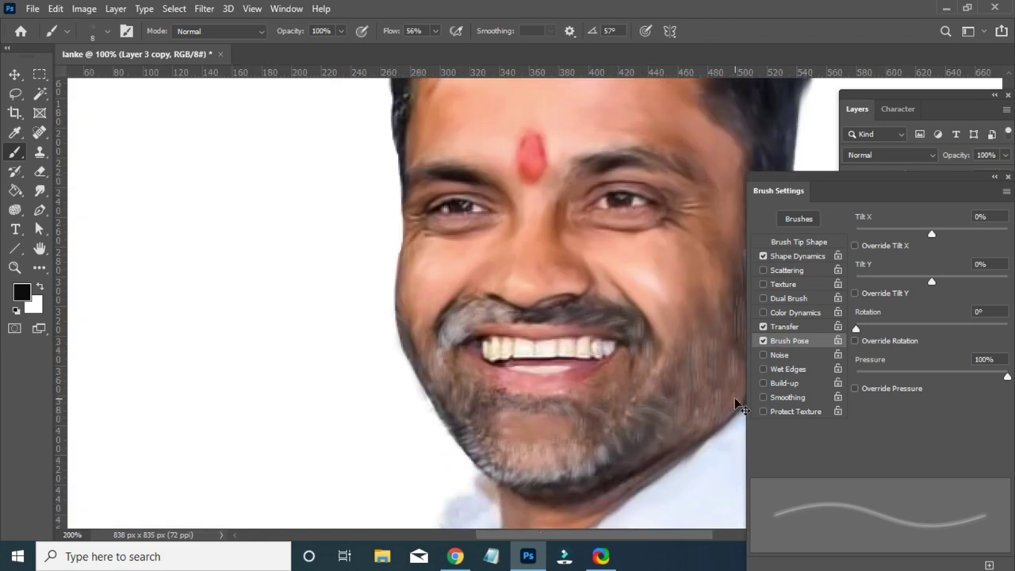
scroll(737, 403, "up", 1)
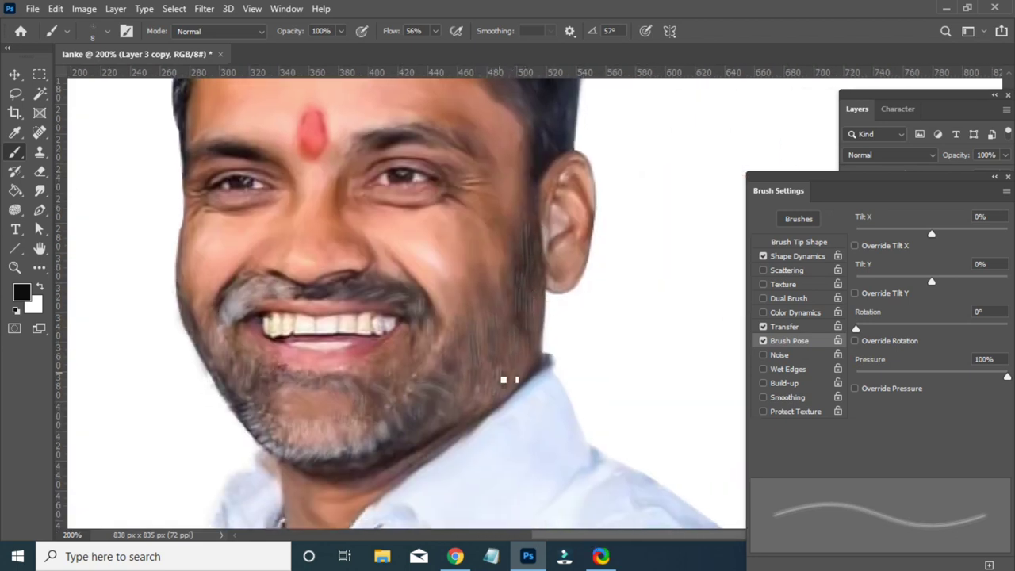
scroll(488, 344, "down", 1)
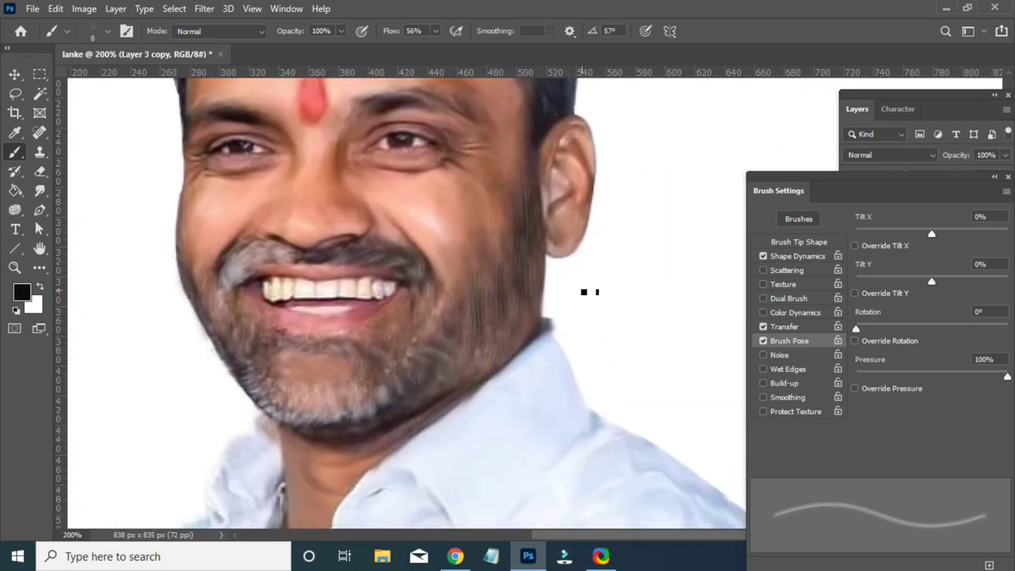
scroll(587, 291, "down", 1)
Smudge the beard into smooth strokes, then zoom out to check the portrait
scroll(475, 333, "down", 2)
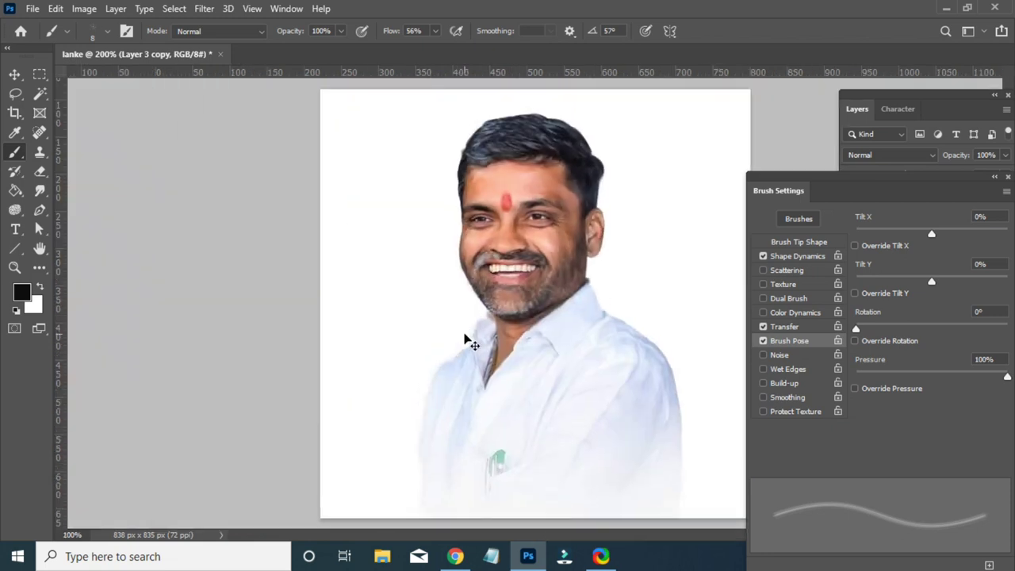
scroll(469, 340, "up", 2)
scroll(539, 325, "up", 1)
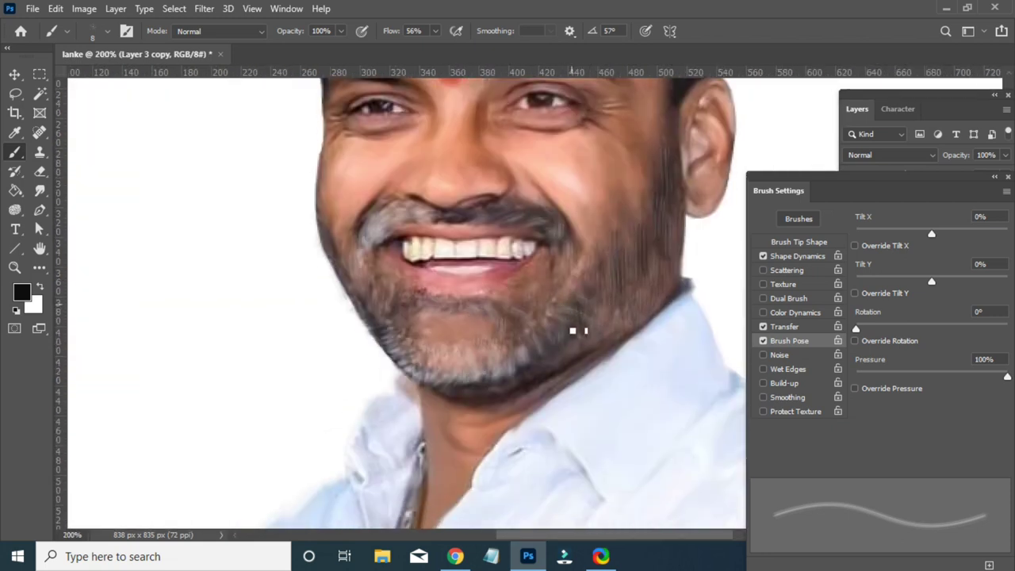
scroll(559, 315, "down", 1)
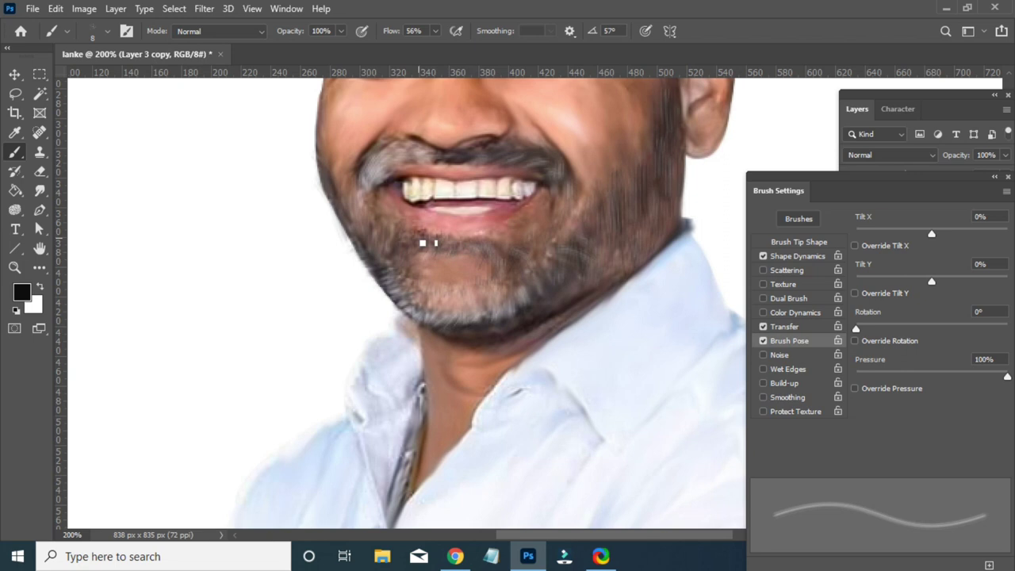
scroll(476, 274, "up", 1)
scroll(467, 325, "up", 1)
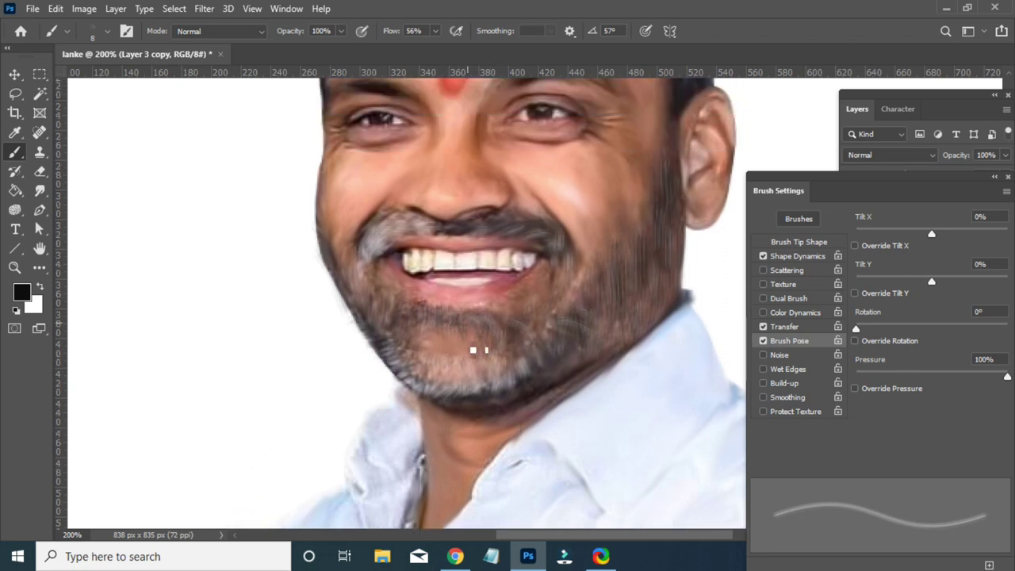
scroll(361, 269, "up", 1)
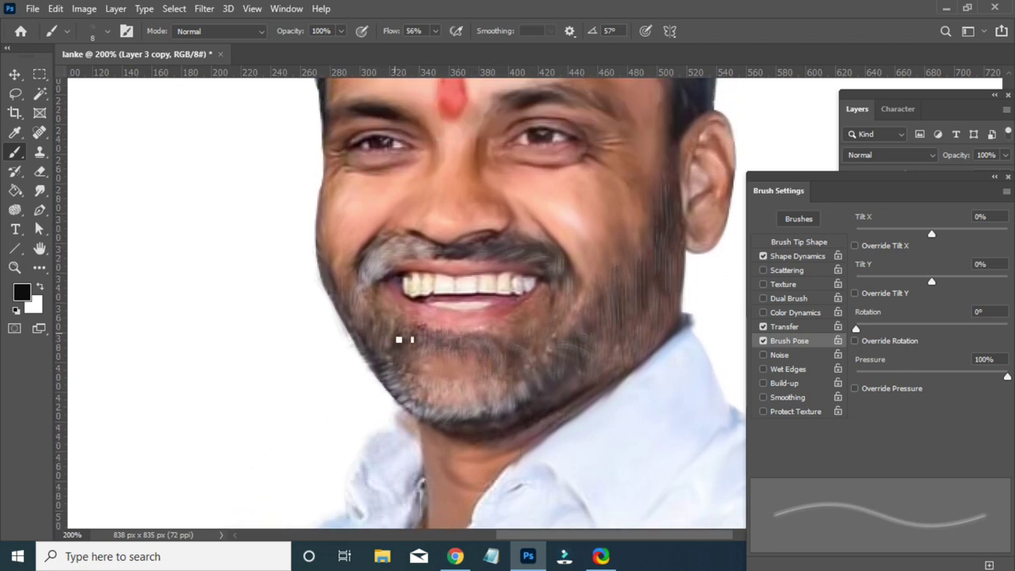
scroll(409, 365, "up", 1)
scroll(396, 365, "up", 1)
scroll(420, 356, "down", 1)
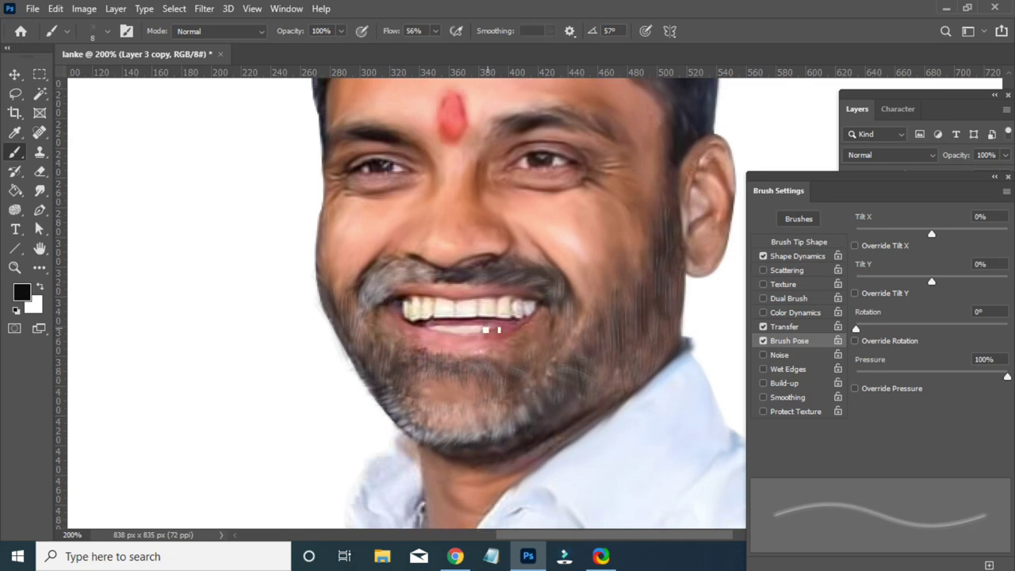
key("ctrl+minus")
key("ctrl+minus")
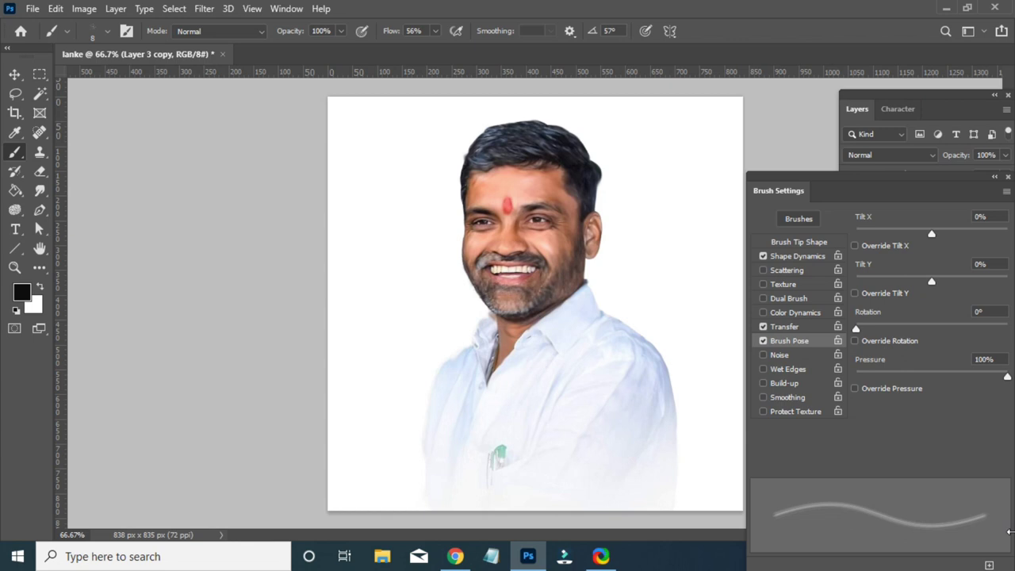
Smudge fine dark strands into the beard along the right cheek at close zoom
key("ctrl+plus")
key("ctrl+plus")
scroll(254, 408, "up", 3)
scroll(253, 409, "up", 1)
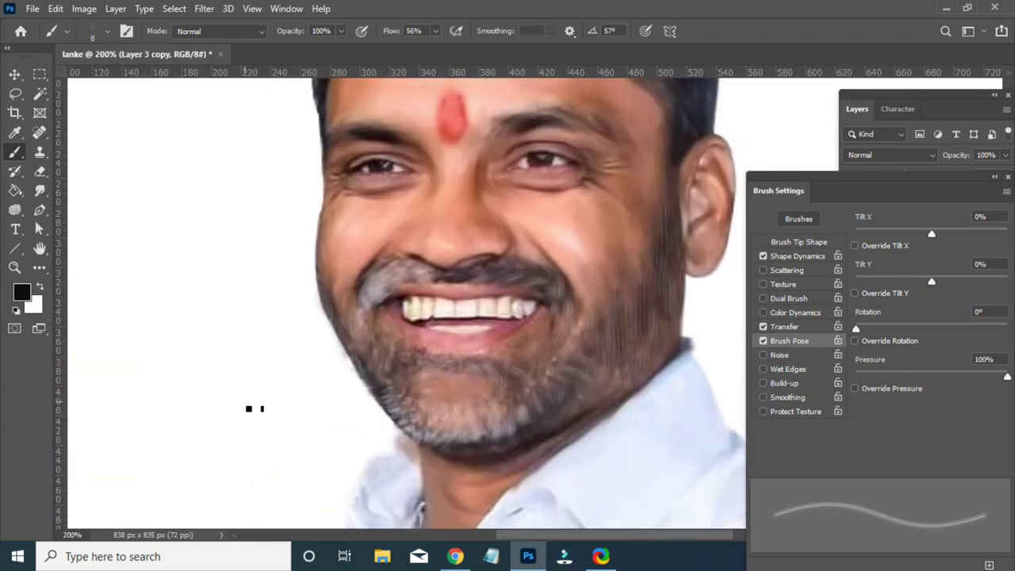
scroll(252, 408, "down", 1)
scroll(252, 409, "up", 3)
scroll(252, 408, "up", 1)
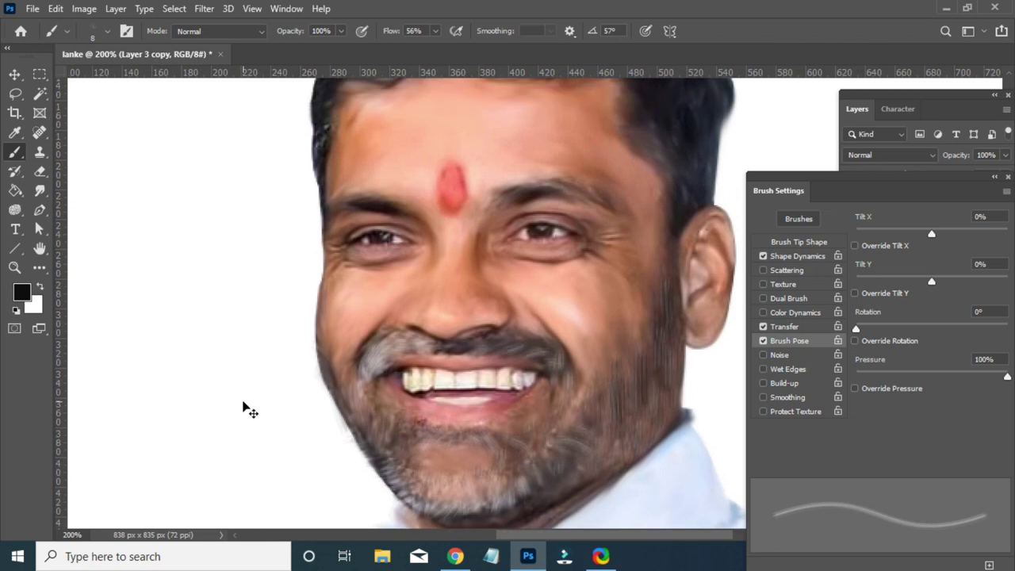
scroll(246, 408, "down", 5)
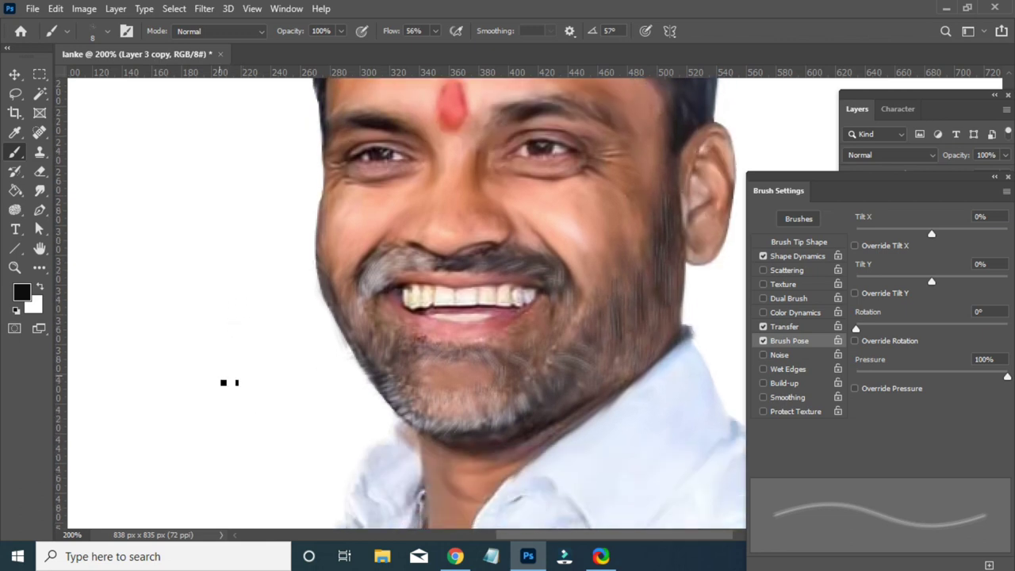
scroll(226, 333, "down", 1)
scroll(218, 333, "up", 3)
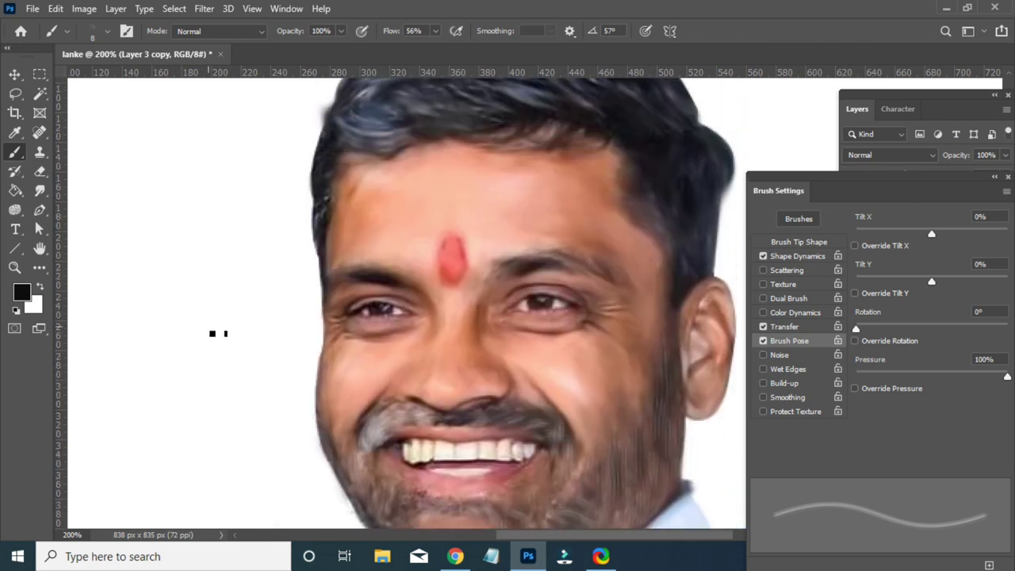
scroll(218, 333, "up", 6)
scroll(219, 333, "down", 3)
scroll(219, 333, "down", 2)
scroll(214, 333, "down", 3, "alt")
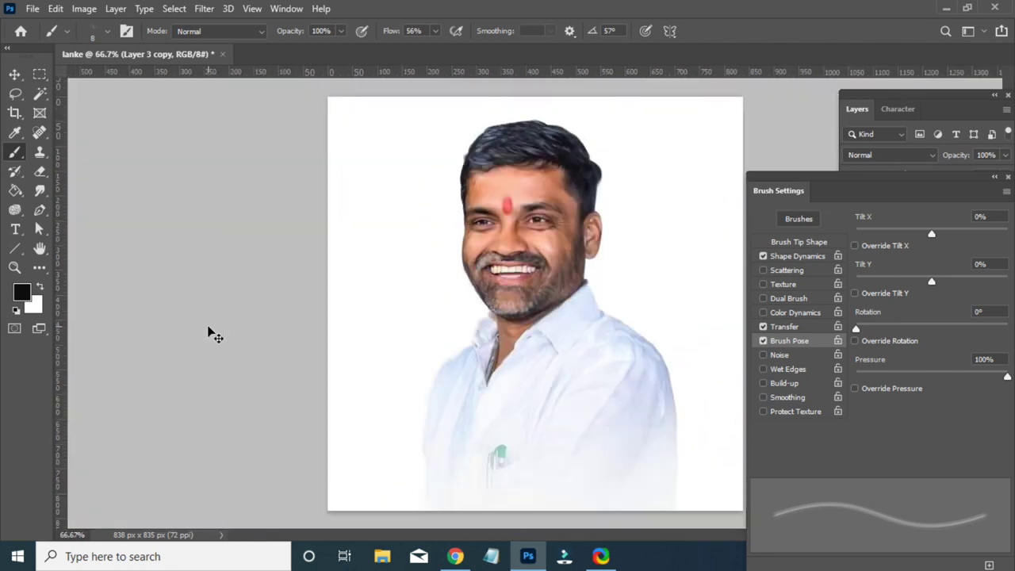
scroll(222, 410, "up", 3, "alt")
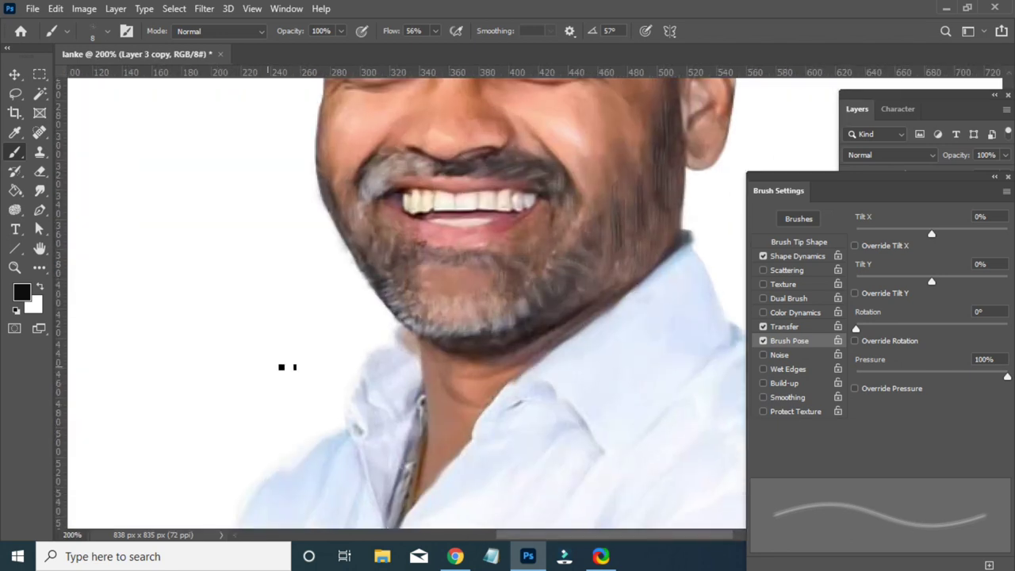
scroll(306, 460, "up", 2, "alt")
scroll(119, 125, "right", 2, "ctrl")
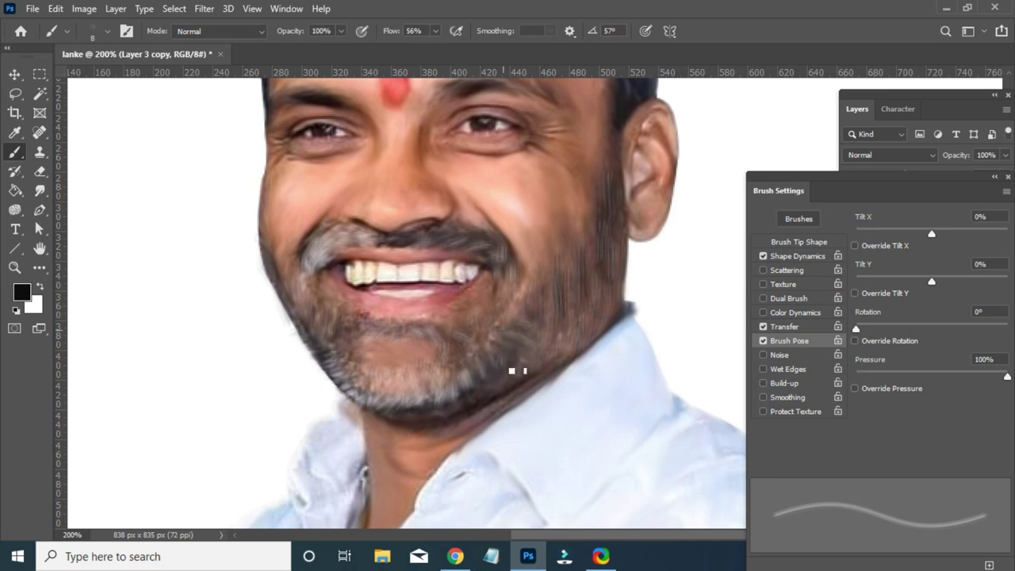
scroll(545, 346, "down", 1)
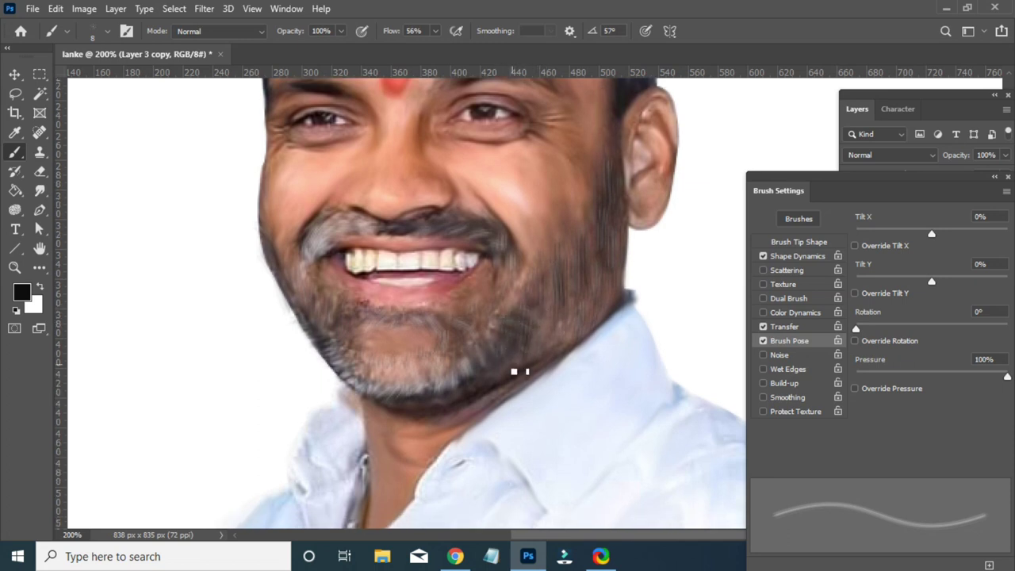
Review the whole portrait, then smudge the jawline into painterly strokes up close
key("ctrl+minus")
key("ctrl+minus")
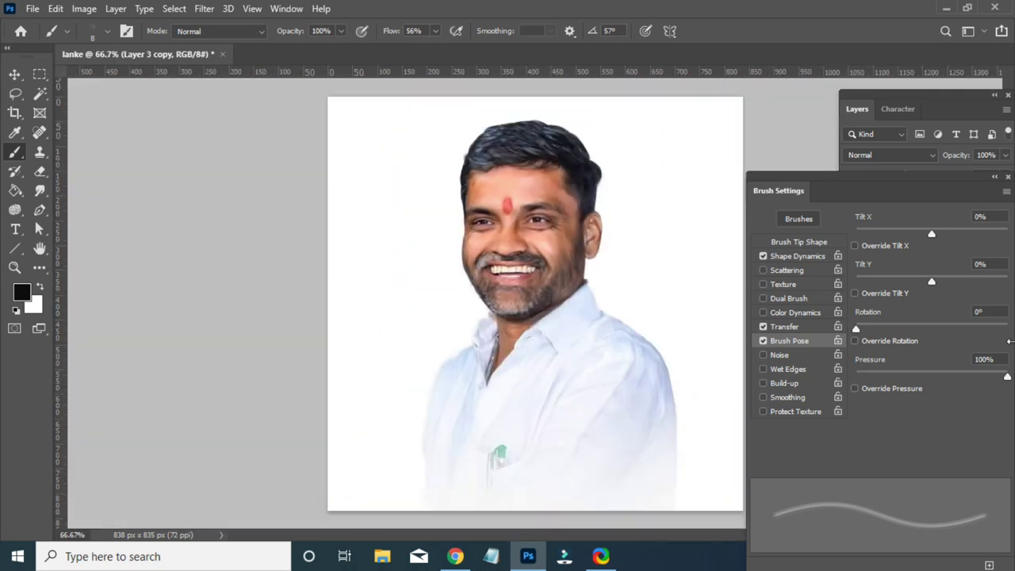
key("ctrl+plus")
key("ctrl+plus")
scroll(607, 345, "up", 2)
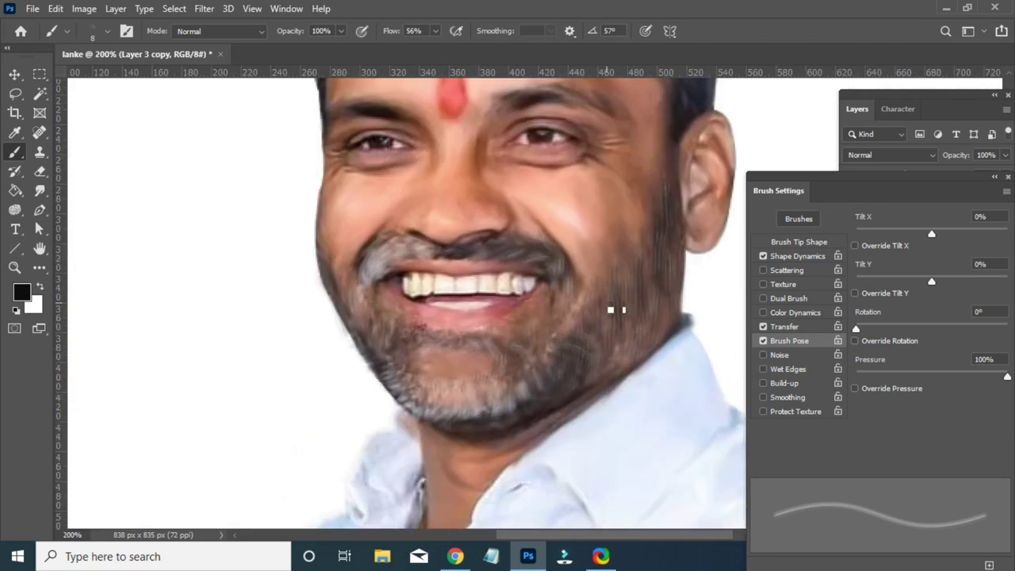
scroll(659, 273, "down", 2)
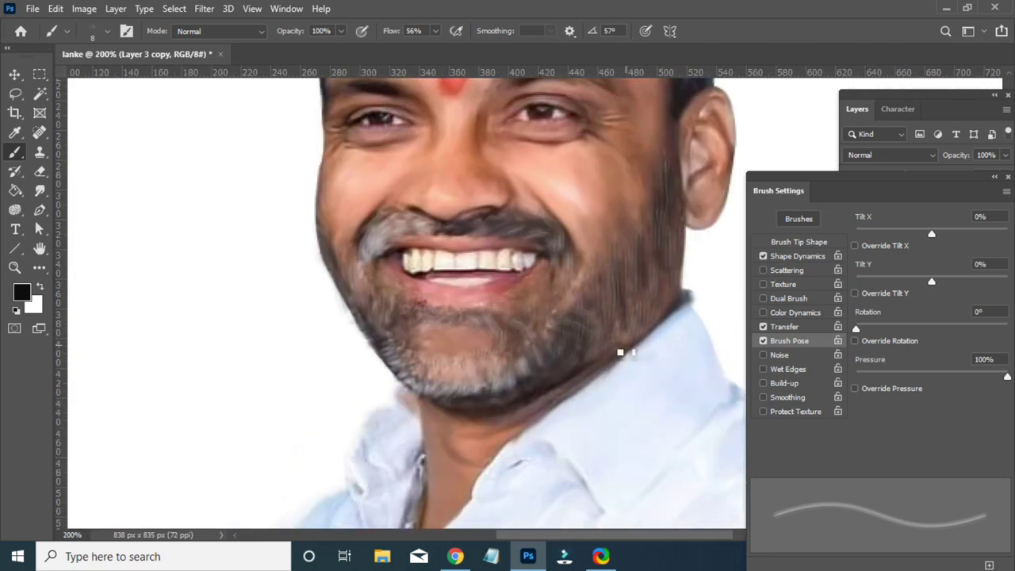
scroll(491, 373, "down", 1)
scroll(317, 398, "up", 1)
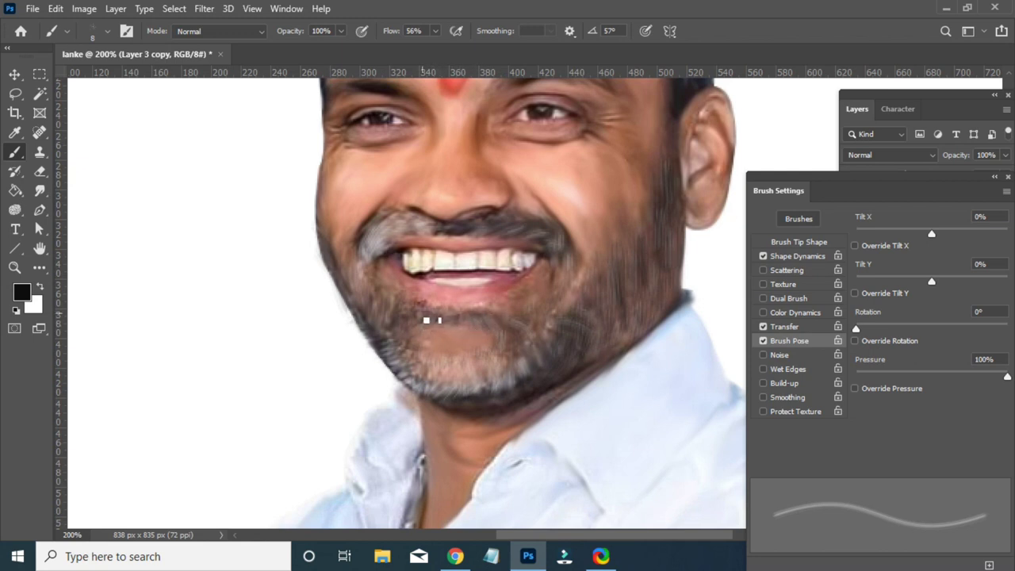
scroll(426, 319, "up", 3)
scroll(539, 301, "up", 1)
scroll(528, 351, "up", 1)
scroll(365, 332, "up", 2)
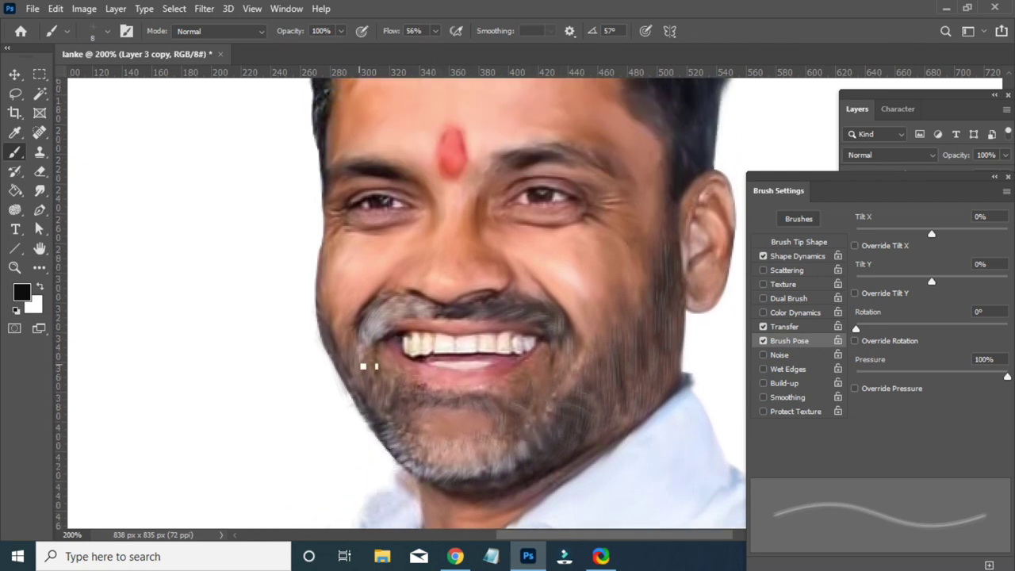
scroll(379, 324, "up", 1)
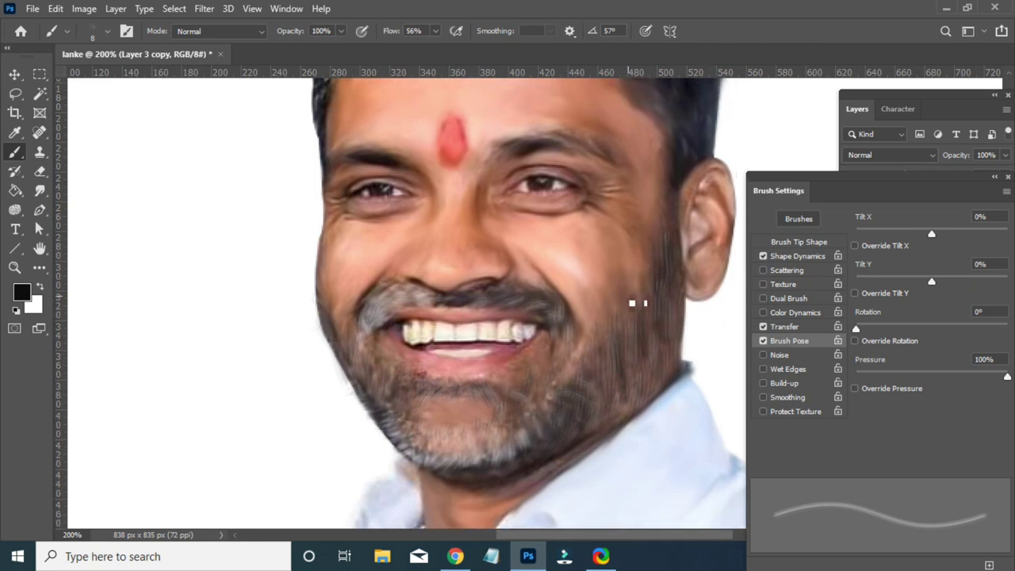
scroll(633, 300, "down", 2)
Smudge the top of the hair into smooth painted strands
scroll(633, 300, "up", 1)
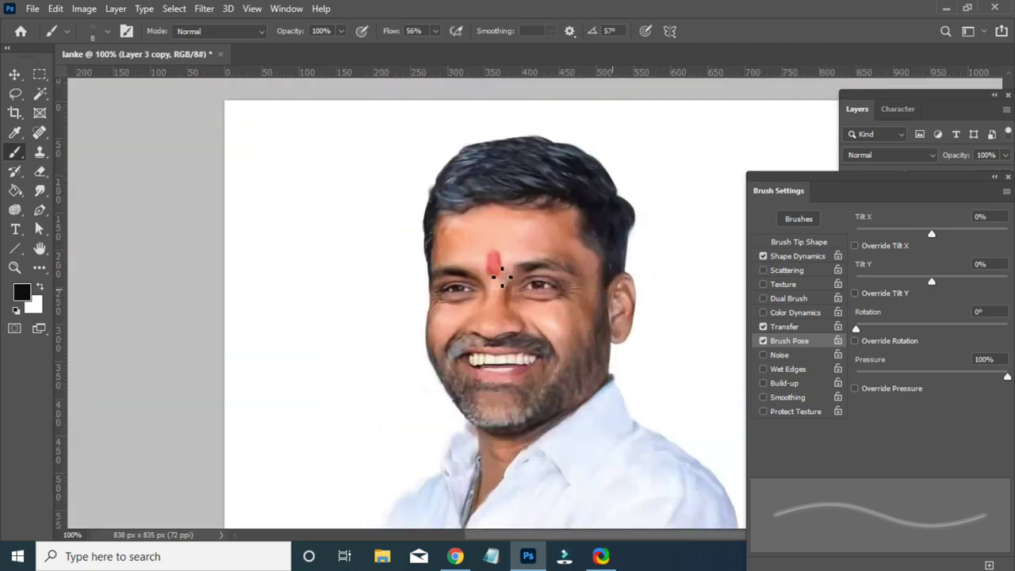
scroll(585, 311, "up", 2)
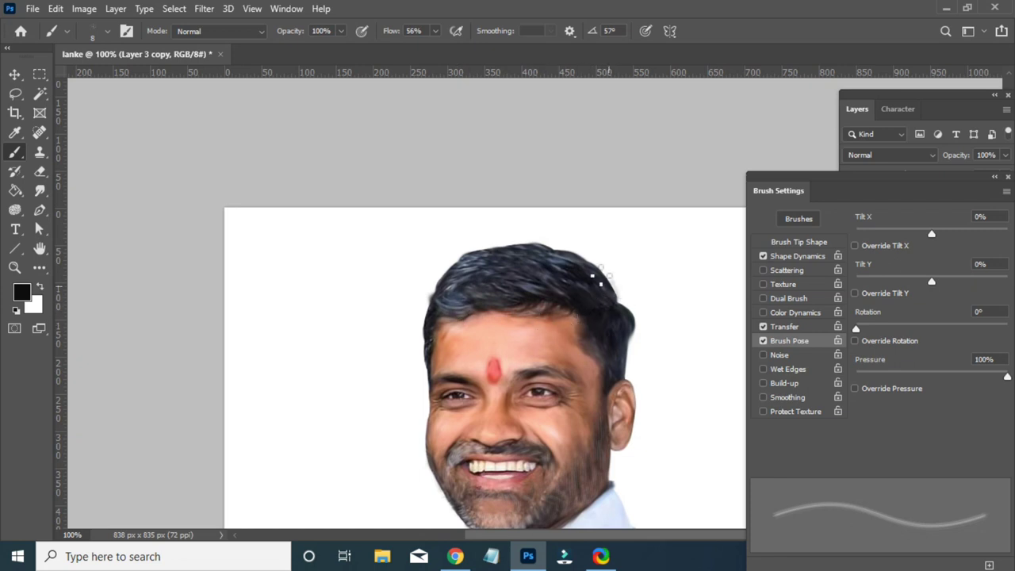
scroll(546, 245, "up", 1)
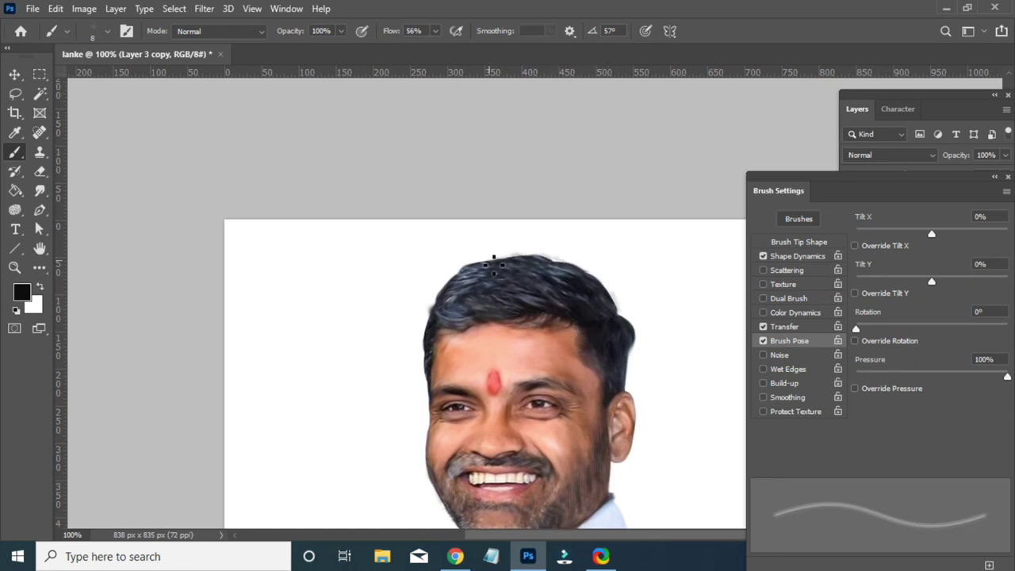
scroll(444, 274, "down", 2)
scroll(616, 272, "down", 2)
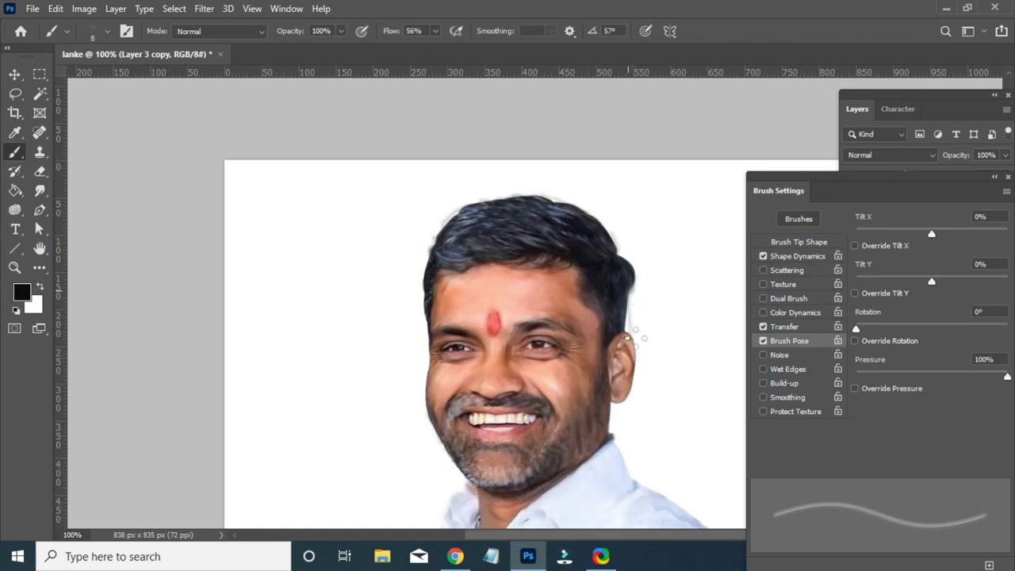
scroll(600, 301, "up", 2)
key("ctrl+plus")
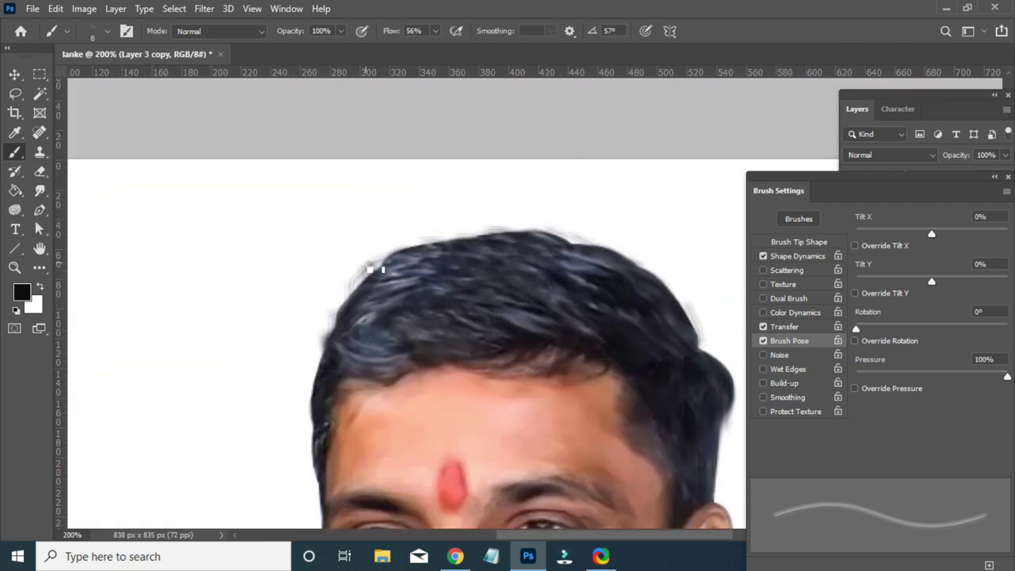
scroll(481, 324, "up", 1)
key("ctrl+minus")
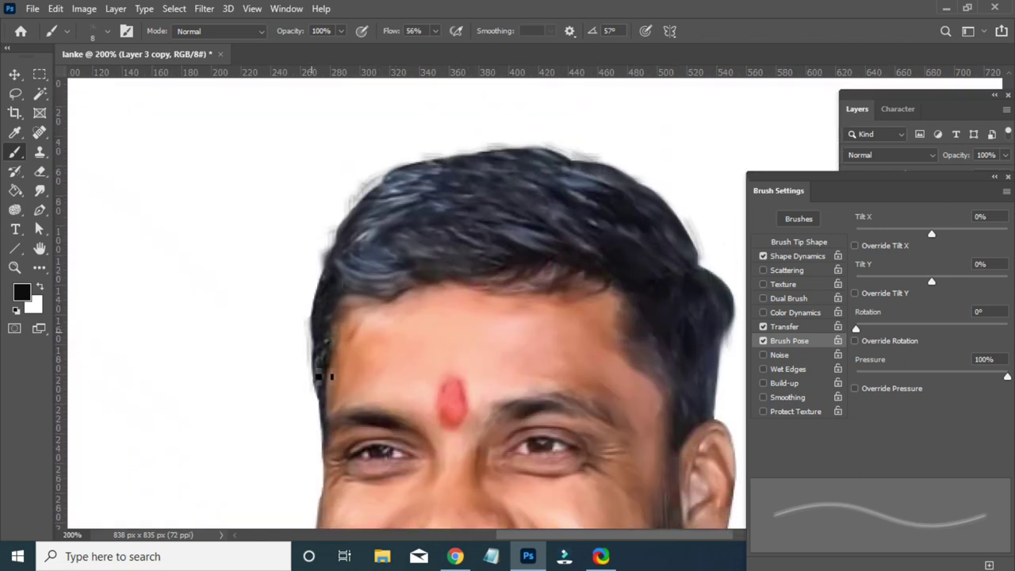
Smudge the sides of the hair at 200%, then fit the portrait to check
key("ctrl+plus")
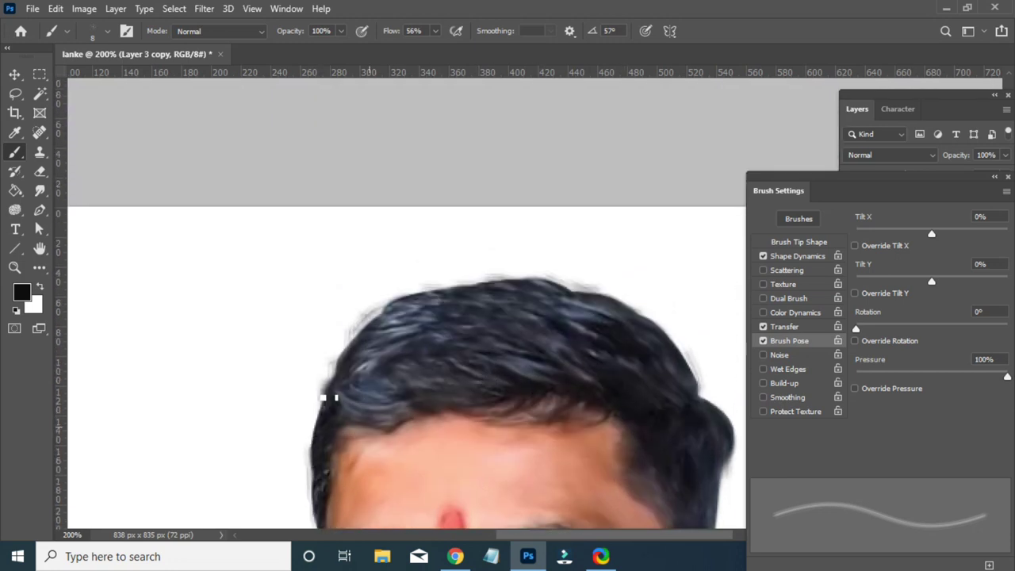
scroll(629, 354, "down", 5)
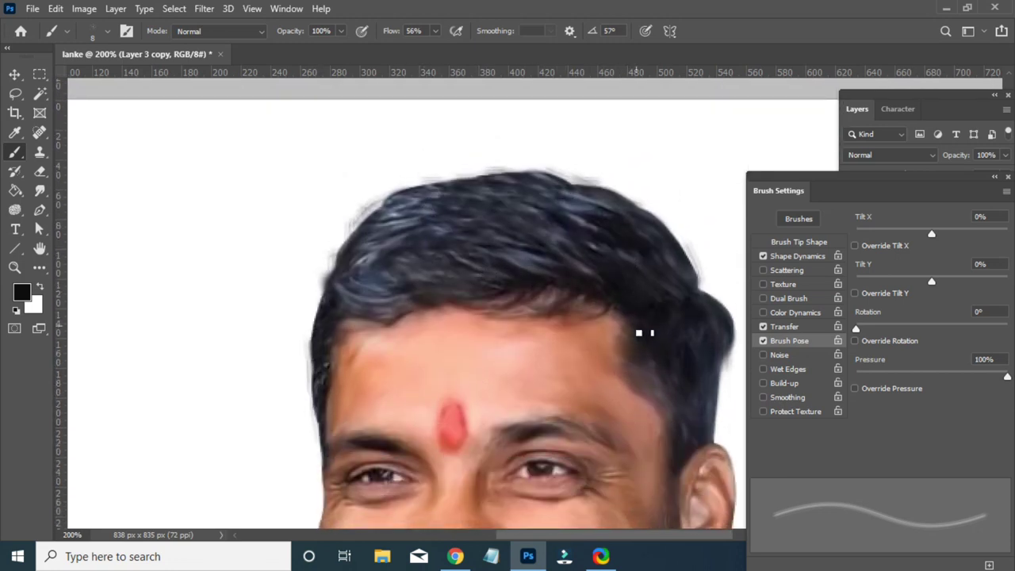
scroll(644, 333, "down", 2)
scroll(638, 266, "down", 2)
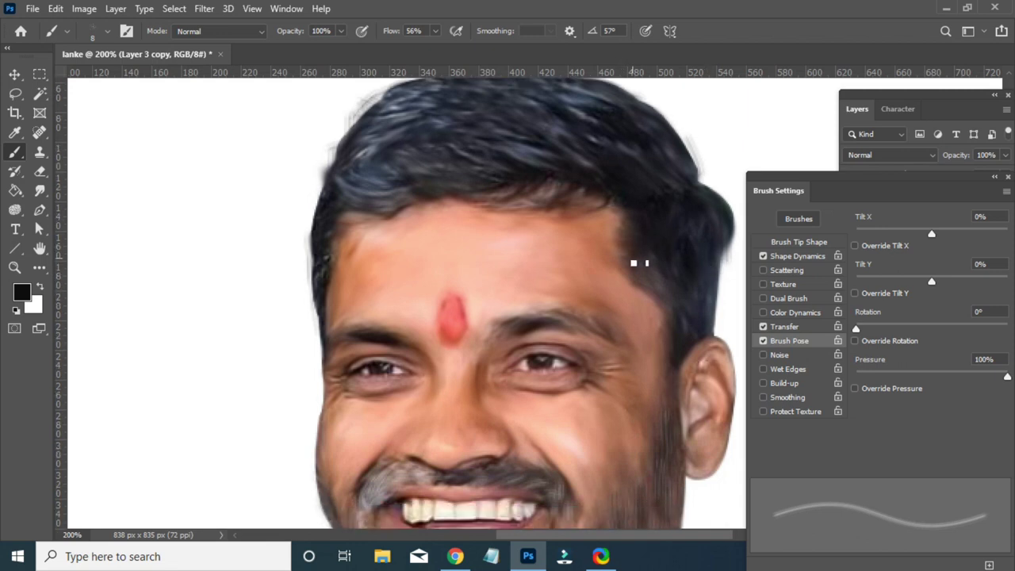
scroll(634, 262, "up", 1)
scroll(642, 270, "down", 1)
scroll(621, 279, "down", 1)
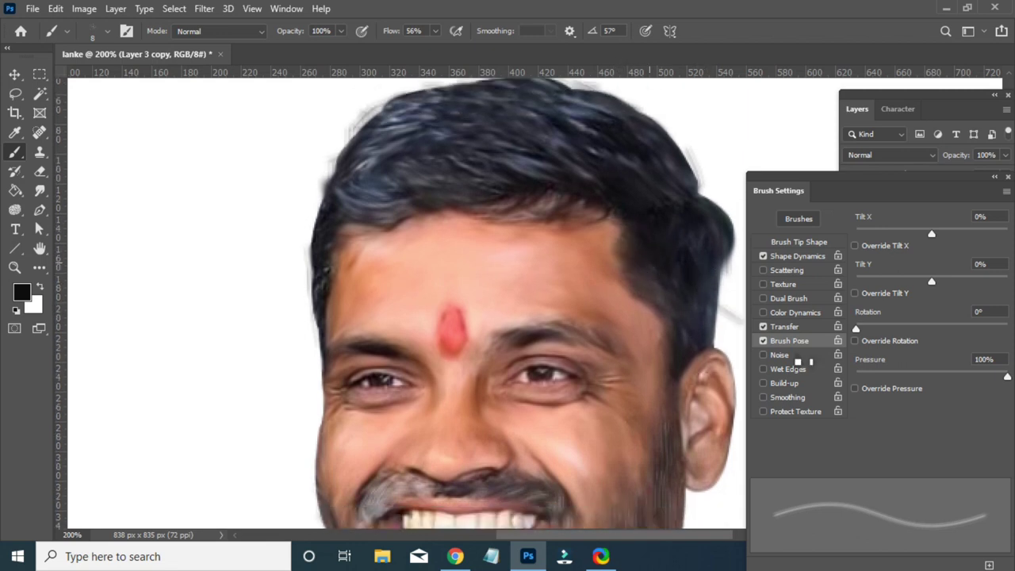
scroll(665, 291, "down", 1)
scroll(673, 291, "up", 2)
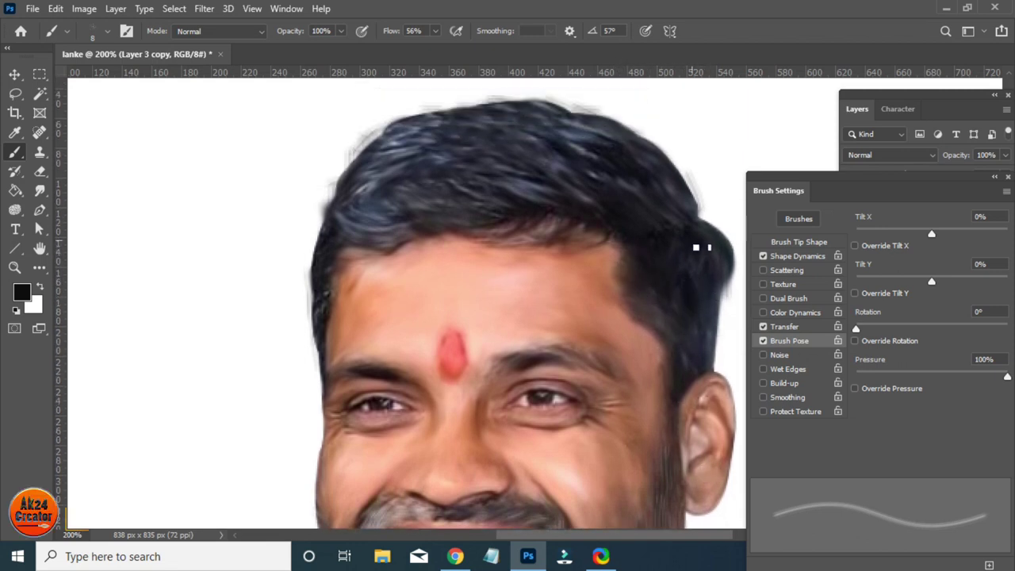
scroll(734, 295, "down", 1)
key("ctrl+0")
Compare the forehead hair between fit-to-screen view and close zoom
key("ctrl+plus")
key("ctrl+plus")
key("ctrl+0")
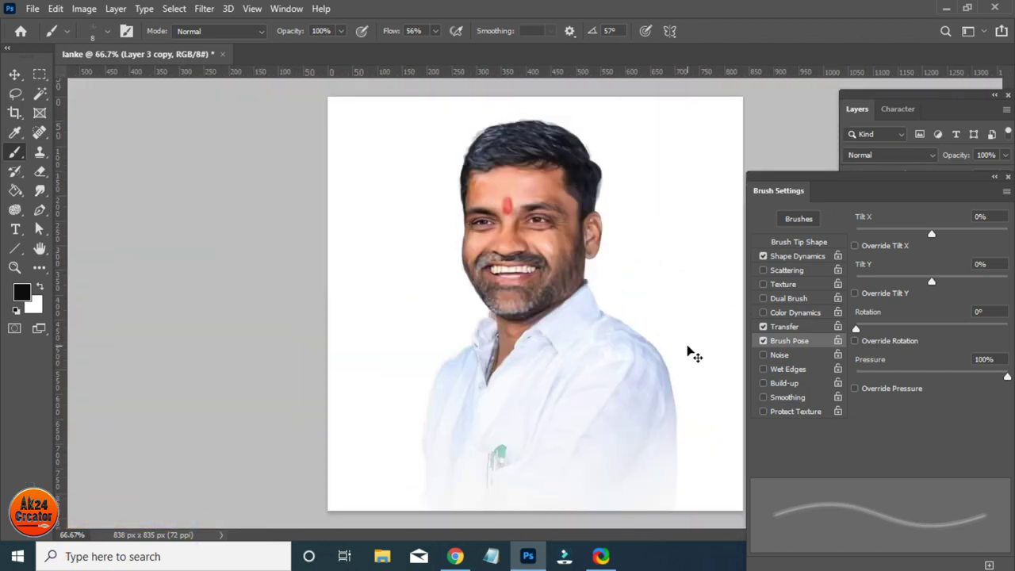
key("ctrl+plus")
key("ctrl+plus")
scroll(587, 397, "up", 3)
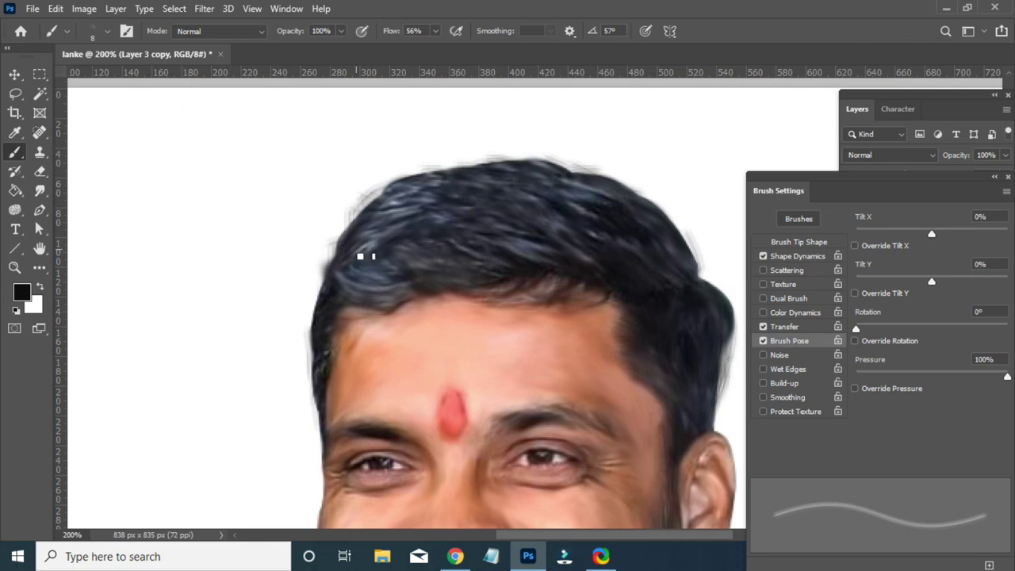
scroll(366, 256, "up", 1)
key("ctrl+0")
key("ctrl+plus")
key("ctrl+plus")
Feather the outer edges of the hair with fine dark strands, then zoom out
scroll(690, 144, "up", 5)
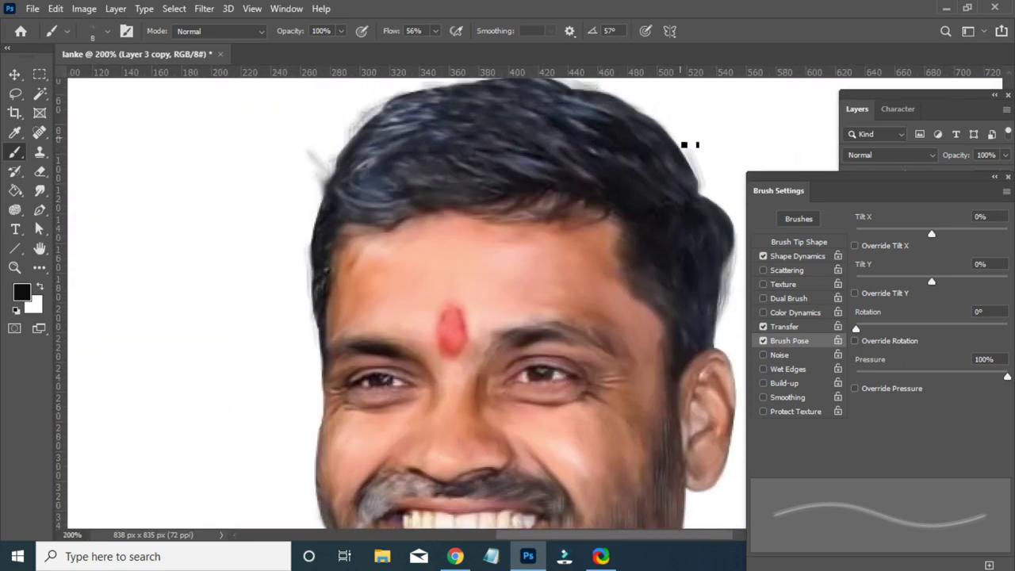
scroll(690, 144, "up", 2)
scroll(526, 190, "up", 2)
scroll(645, 243, "right", 5)
scroll(646, 243, "down", 4)
scroll(634, 421, "up", 1)
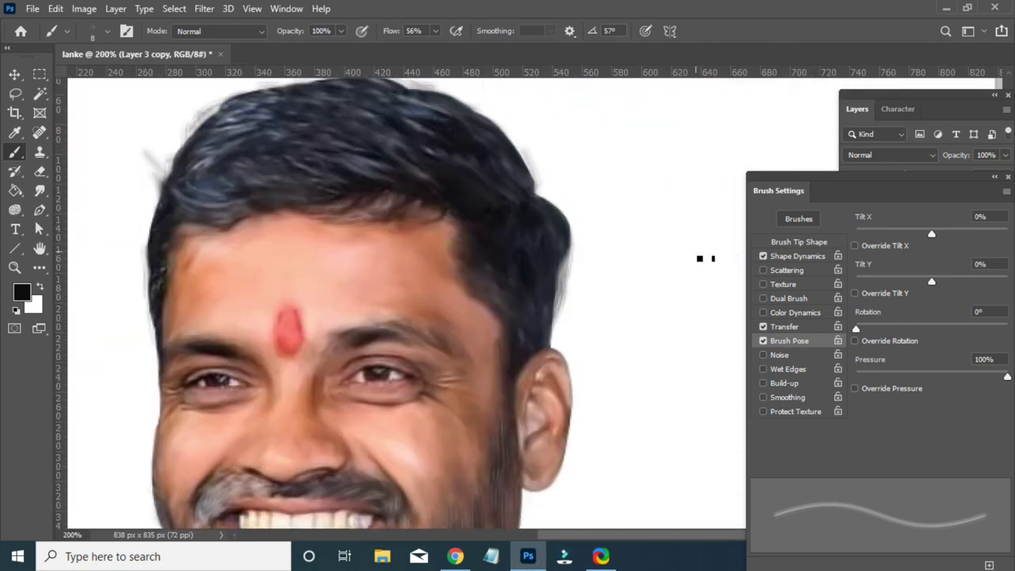
scroll(226, 236, "down", 1)
scroll(206, 230, "down", 1)
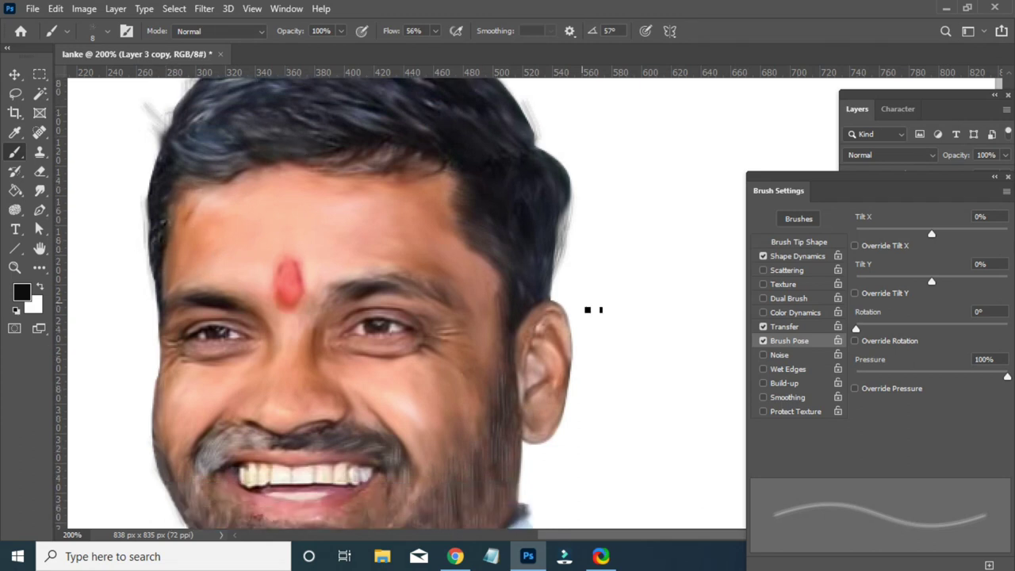
scroll(563, 301, "up", 5)
scroll(526, 290, "down", 1)
scroll(478, 265, "up", 1)
scroll(415, 224, "down", 1)
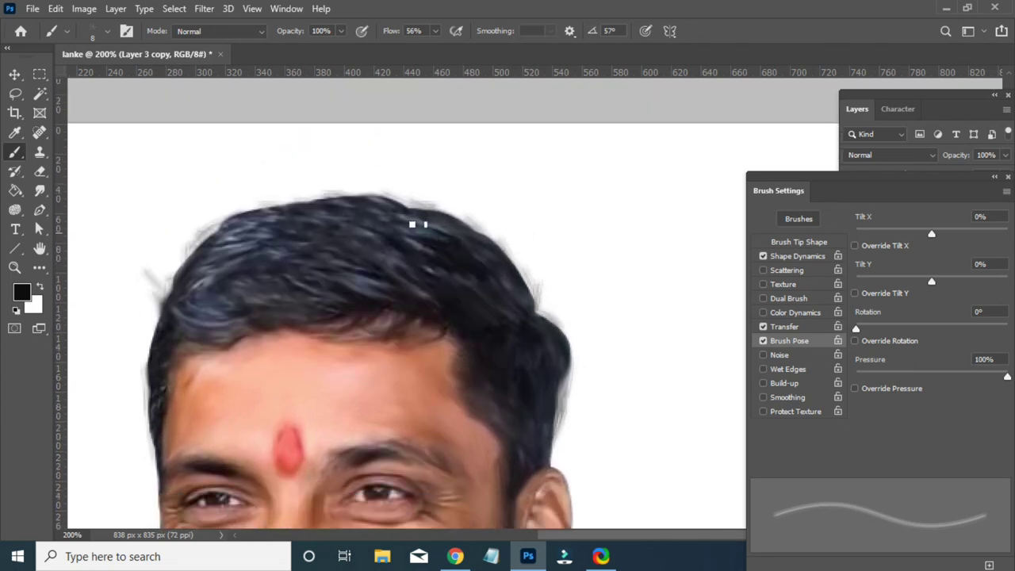
scroll(628, 298, "down", 2)
key("ctrl+minus")
key("ctrl+minus")
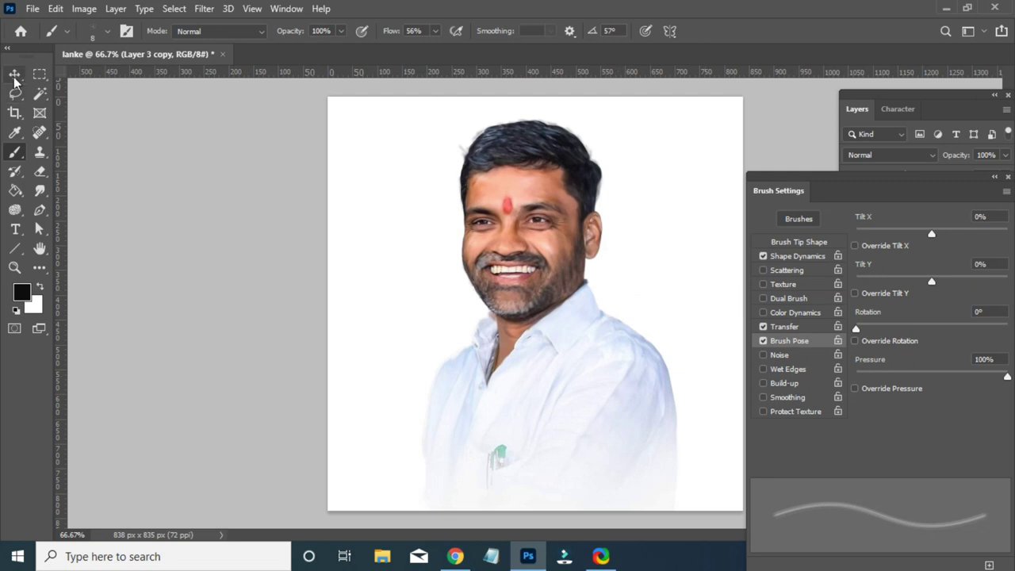
Toggle Layer 3 copy on and off to compare with the original, then swap to white
left_click_drag(779, 190, 741, 371)
left_click(851, 203)
left_click(851, 203)
left_click(851, 203)
left_click(852, 203)
left_click(852, 204)
left_click(851, 204)
left_click(852, 204)
key("x")
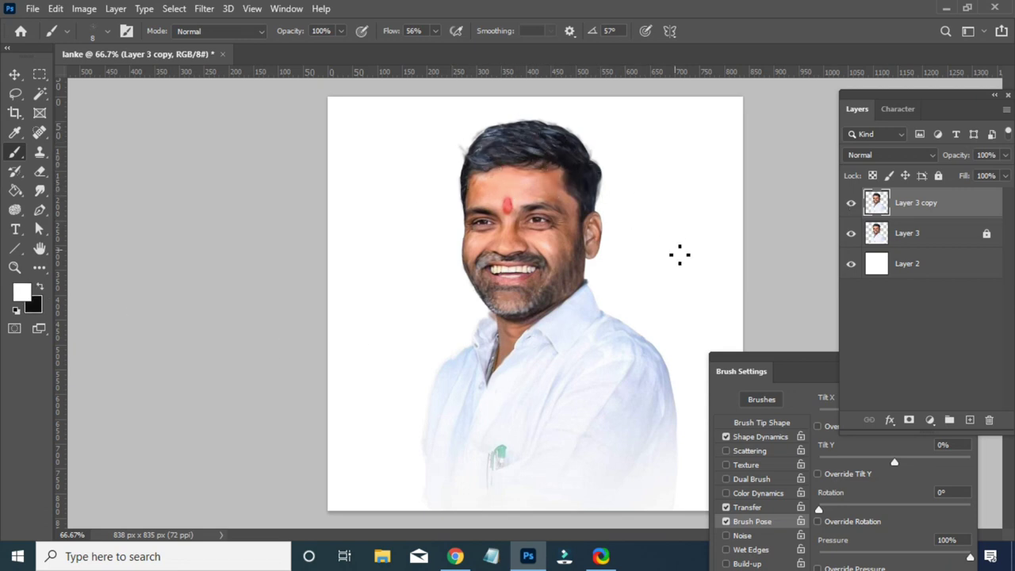
Choose a soft brush at 400 px and dab purple beside the man's head
right_click(15, 153)
left_click(612, 227)
key("ctrl+z")
key("bracketleft")
key("bracketleft")
left_click(607, 222)
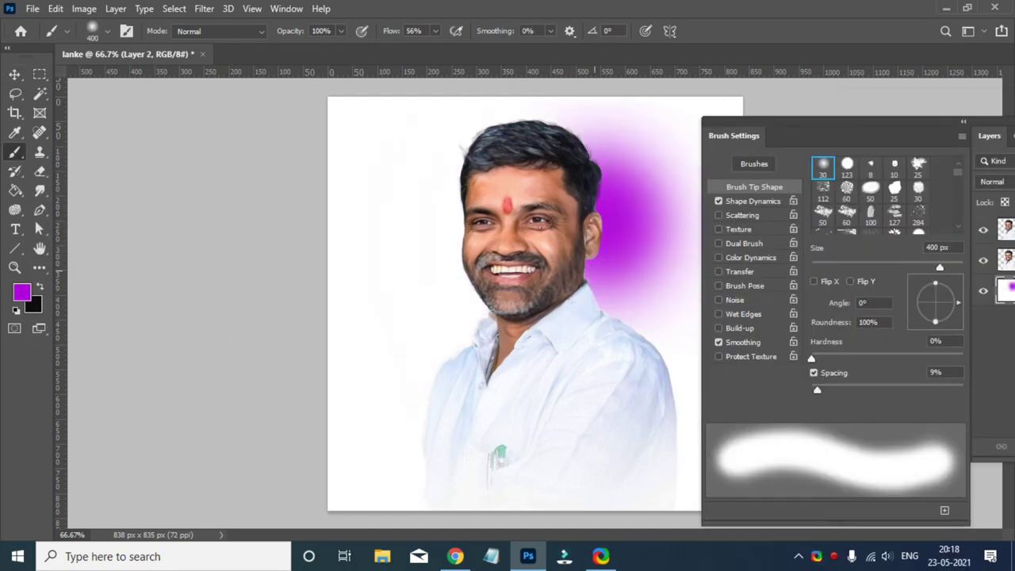
Set the second colour to blue 002cd0 and try soft blue dabs left of the head
left_click(32, 305)
left_click_drag(827, 380, 826, 264)
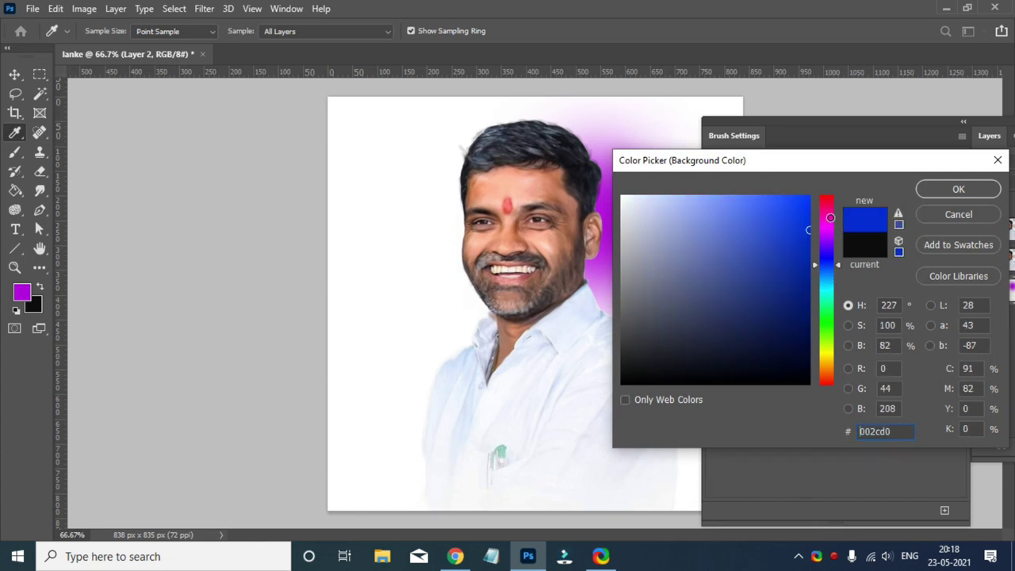
key("Return")
key("x")
left_click(630, 214)
key("ctrl+z")
left_click(512, 178)
left_click(623, 103)
key("ctrl+z")
Alternate purple and blue dabs along the top, top right, and beside the neck
key("x")
left_click(591, 99)
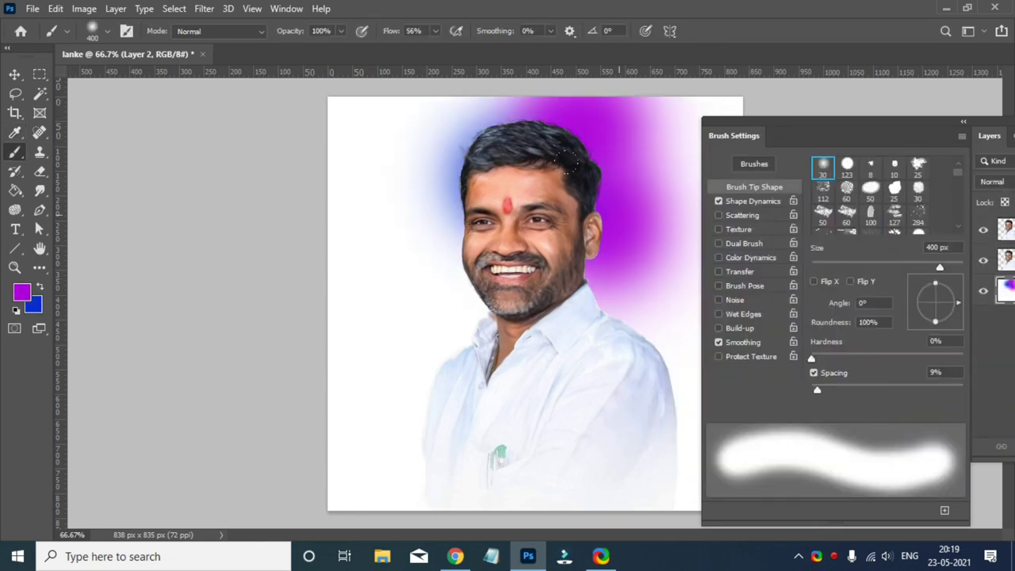
key("x")
left_click(658, 187)
key("ctrl+z")
left_click(694, 154)
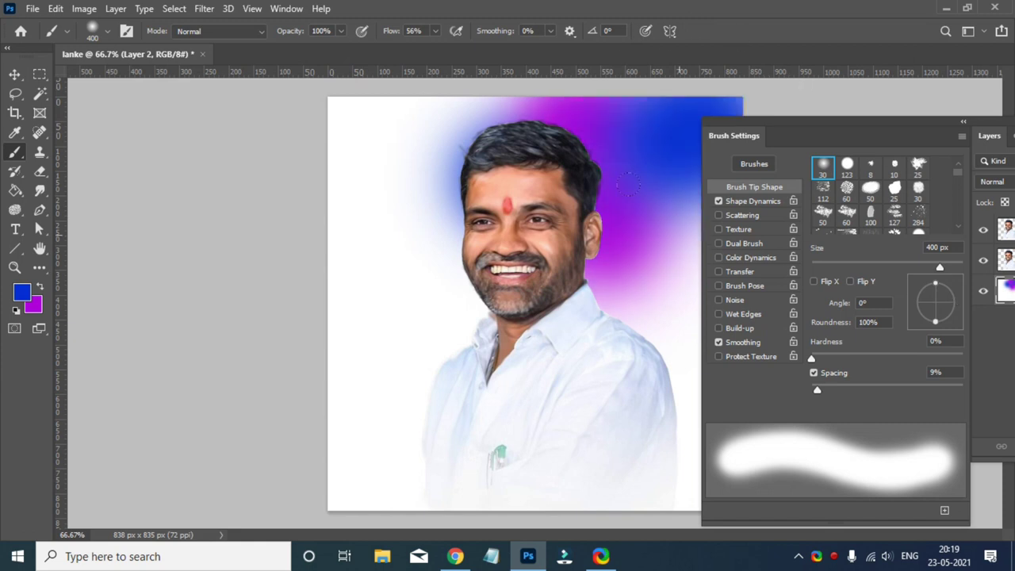
key("x")
left_click(638, 285)
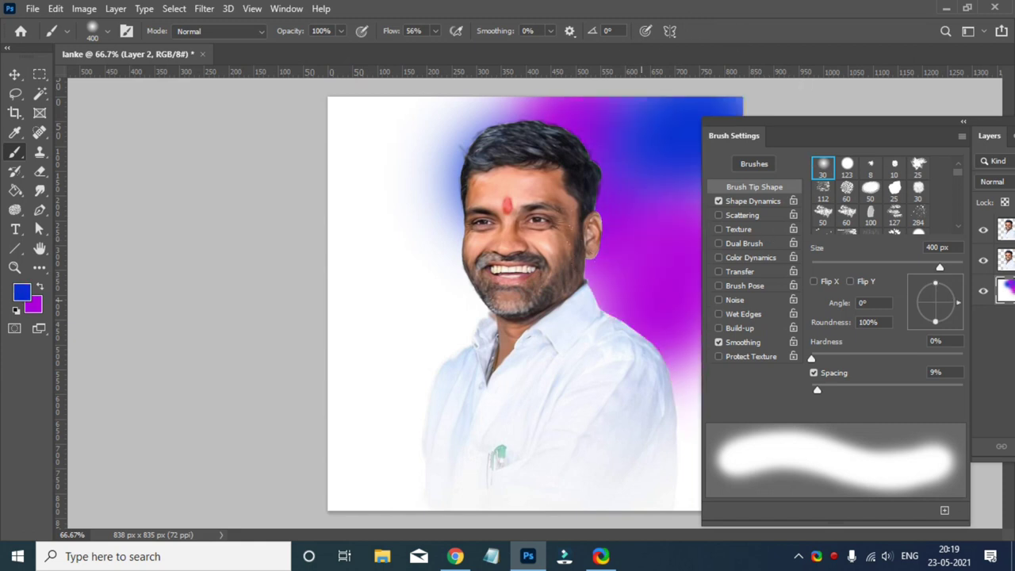
Undo all trial background strokes and move the panels off the canvas
left_click_drag(746, 136, 830, 142)
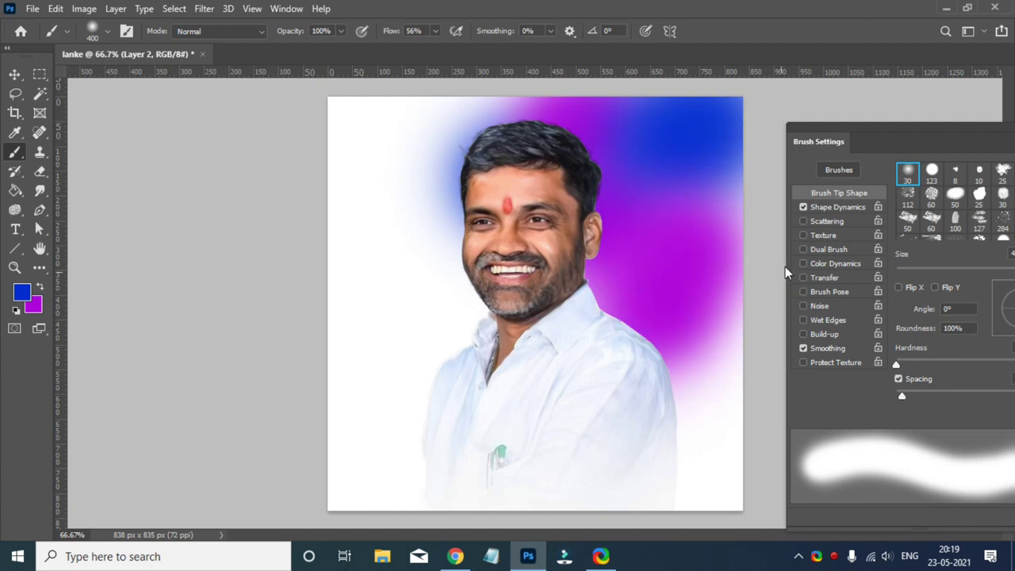
left_click_drag(761, 317, 753, 444)
key("ctrl+z")
key("F7")
key("ctrl+z")
key("ctrl+z")
left_click_drag(938, 127, 851, 119)
On a new empty layer, paint blue and magenta strokes across the top and right side
left_click(926, 440)
left_click_drag(710, 112, 897, 134)
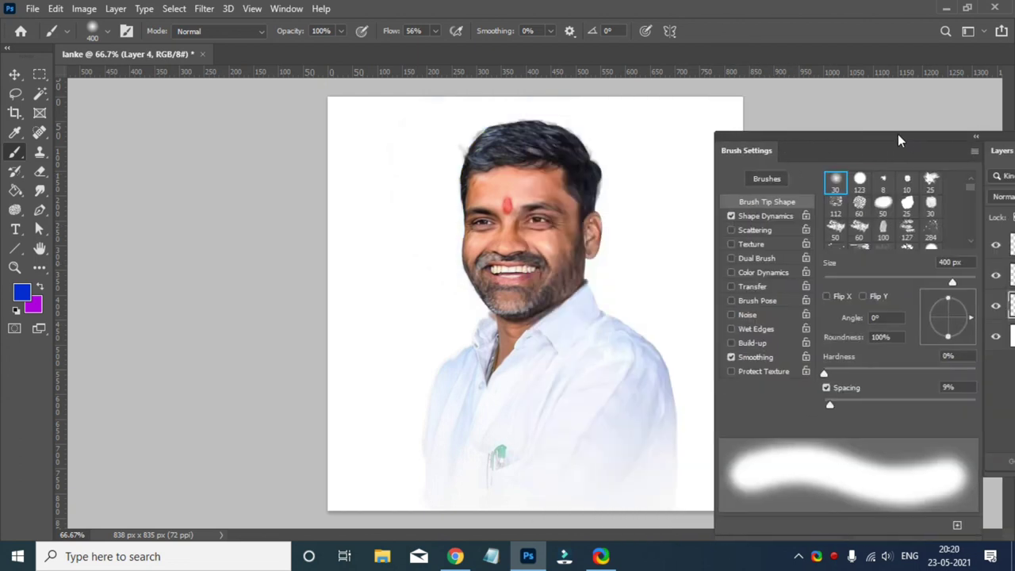
left_click_drag(421, 111, 667, 111)
key("x")
mouse_move(706, 230)
left_mouse_down()
mouse_move(612, 150)
mouse_move(658, 349)
left_mouse_up()
left_click_drag(714, 159, 697, 396)
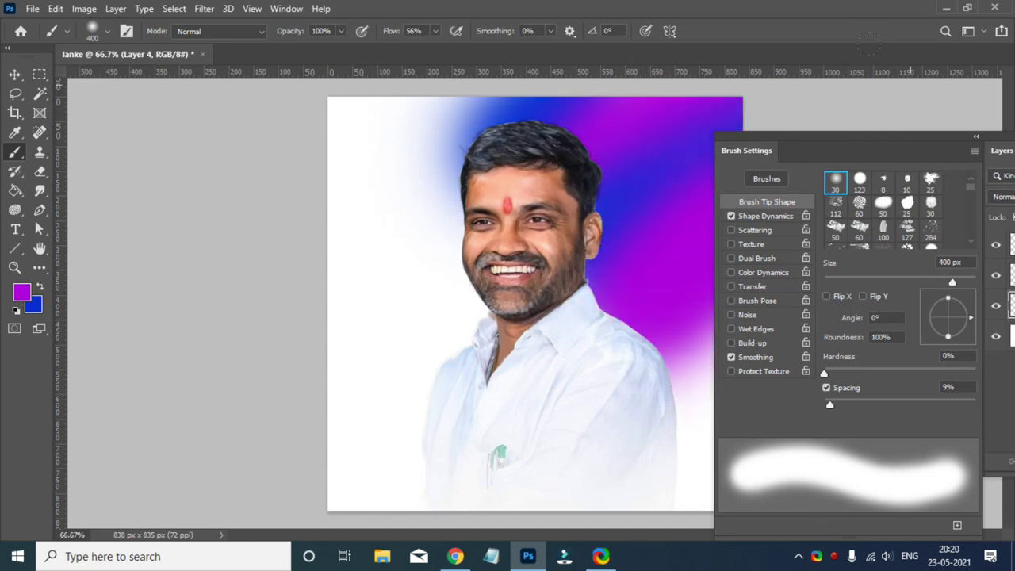
left_click_drag(412, 158, 130, 75)
key("x")
Paint a magenta band across the top and extend magenta over the left side
key("ctrl+z")
left_click_drag(349, 158, 396, 103)
key("x")
left_click_drag(341, 127, 555, 103)
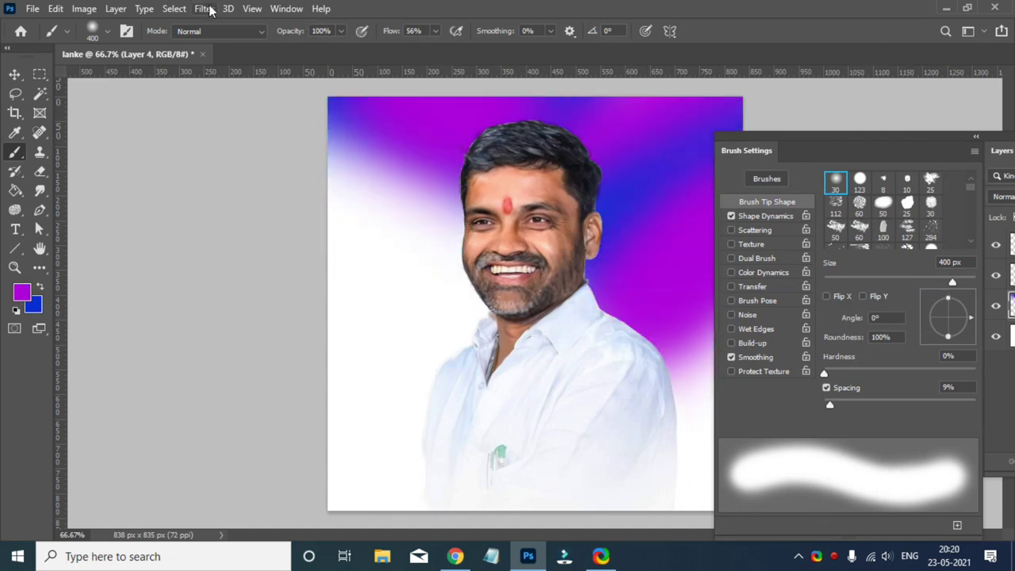
left_click_drag(211, 248, 318, 301)
key("x")
left_click_drag(238, 198, 317, 357)
key("ctrl+z")
Choose light grey as the paint colour, discarding a trial dark stroke
left_click(21, 293)
key("Return")
left_click_drag(357, 222, 444, 357)
key("ctrl+z")
left_click(21, 292)
left_click(624, 238)
left_click(958, 189)
Lighten the background above and around the head with soft grey strokes
mouse_move(428, 135)
left_mouse_down()
mouse_move(571, 126)
mouse_move(666, 238)
left_mouse_up()
left_click_drag(491, 119, 602, 118)
left_click_drag(610, 230, 626, 286)
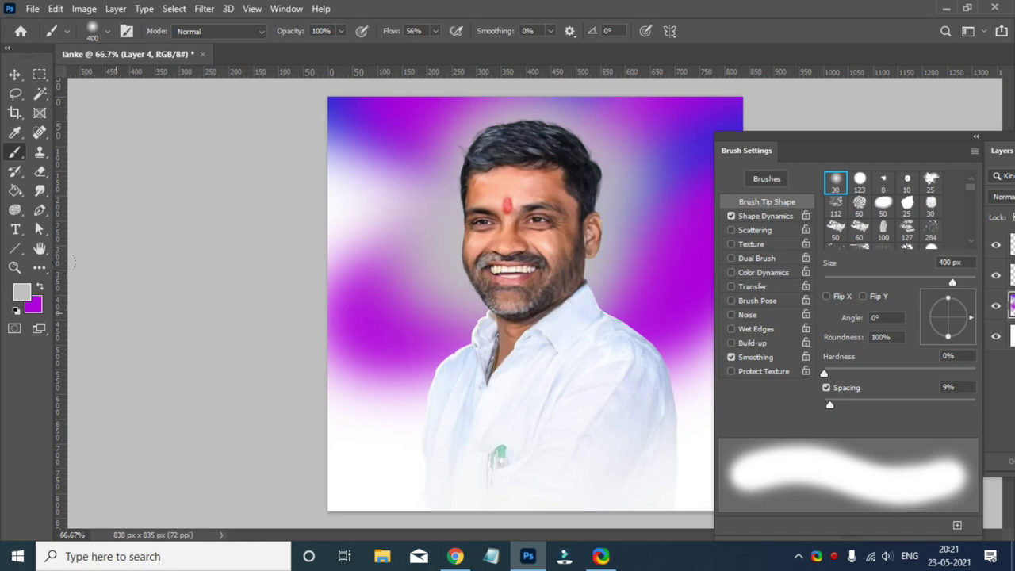
key("x")
left_click_drag(349, 183, 341, 302)
key("ctrl+z")
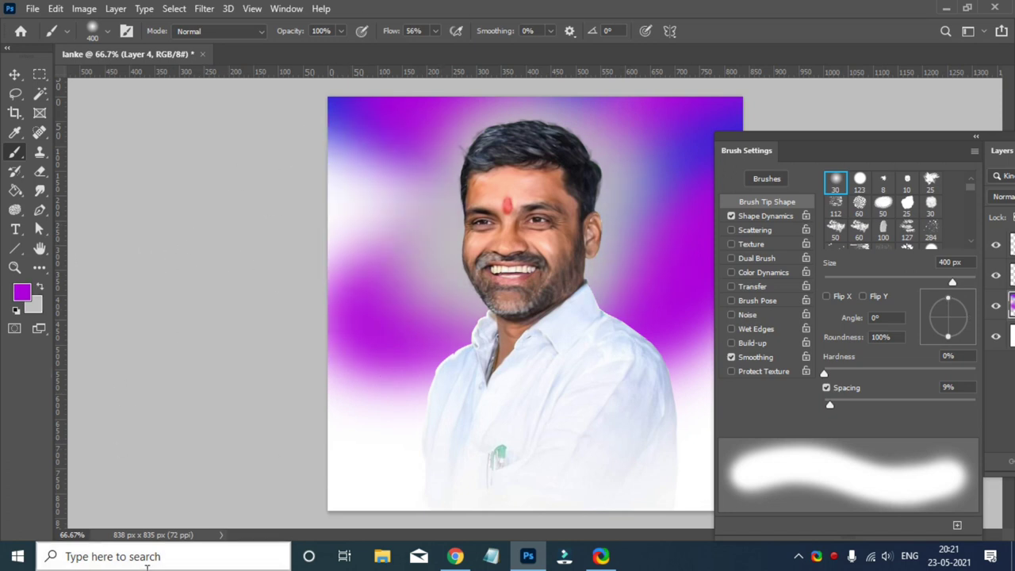
Paint magenta over the left, right and lower edges of the background
left_click_drag(793, 150, 849, 150)
mouse_move(349, 174)
left_mouse_down()
mouse_move(341, 317)
mouse_move(357, 507)
left_mouse_up()
left_click_drag(714, 302, 721, 499)
left_click_drag(682, 428, 721, 507)
left_click_drag(349, 396, 413, 508)
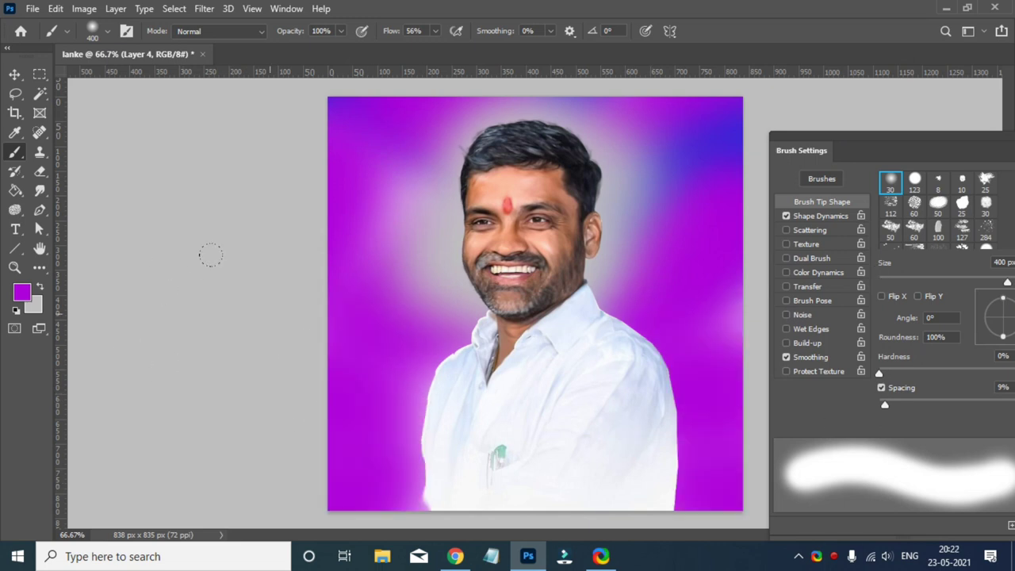
Try blue over the edges, undo it, and reduce the brush to 300 px
left_click(21, 293)
left_click(727, 167)
left_click(958, 187)
left_click_drag(349, 301, 349, 500)
left_click_drag(714, 286, 722, 476)
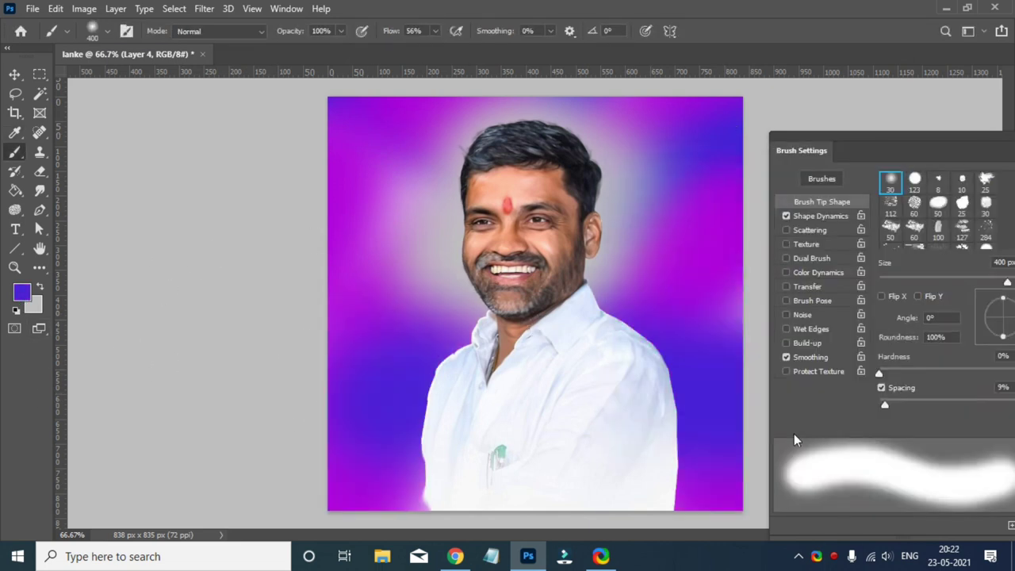
left_click_drag(365, 444, 412, 508)
key("ctrl+z")
key("ctrl+z")
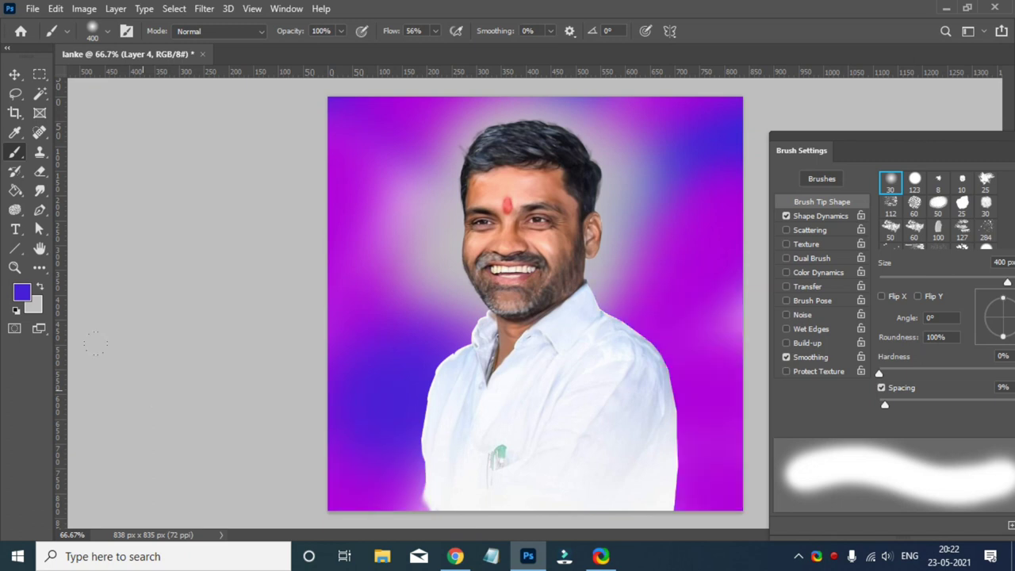
key("ctrl+z")
key("ctrl+z")
key("ctrl+z")
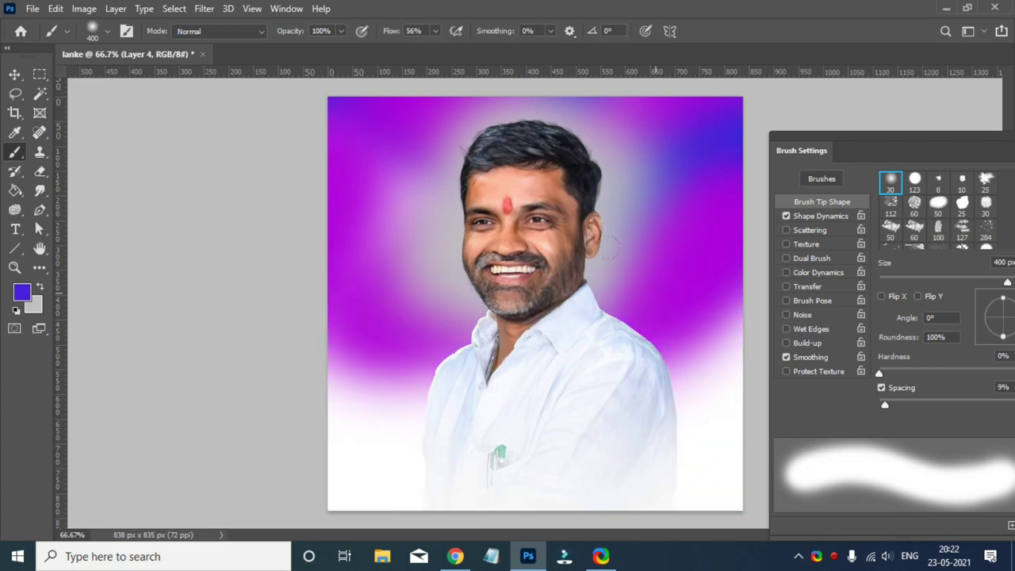
key("bracketleft")
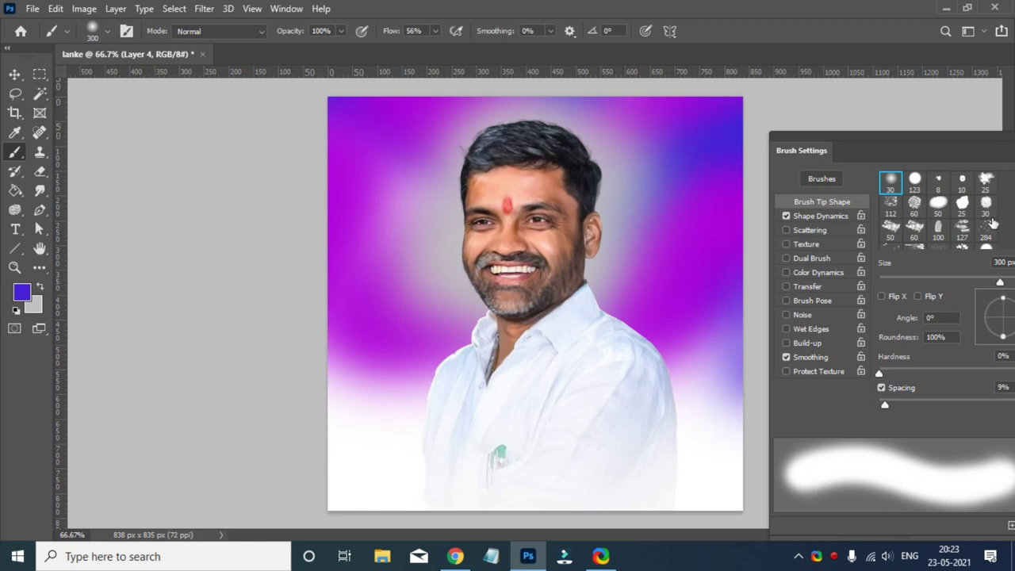
Try a yellow stroke along the right edge, then undo it
left_click(21, 293)
left_click(826, 363)
left_click(958, 188)
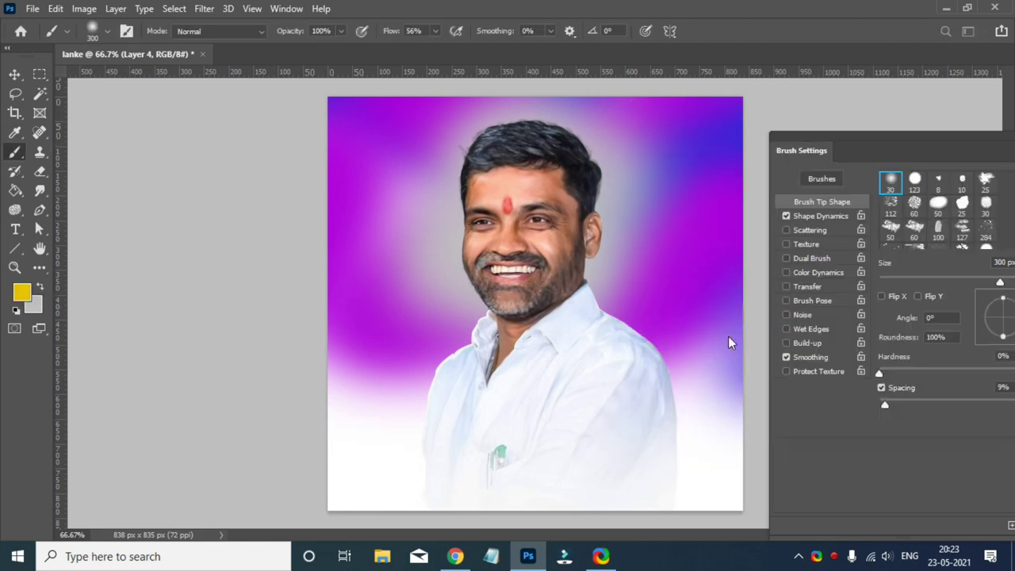
left_click_drag(730, 340, 714, 372)
key("ctrl+z")
key("i")
Paint pale yellow #fff4b9 across the bottom of the canvas and zoom out
left_click(22, 293)
left_click(695, 199)
key("Return")
key("b")
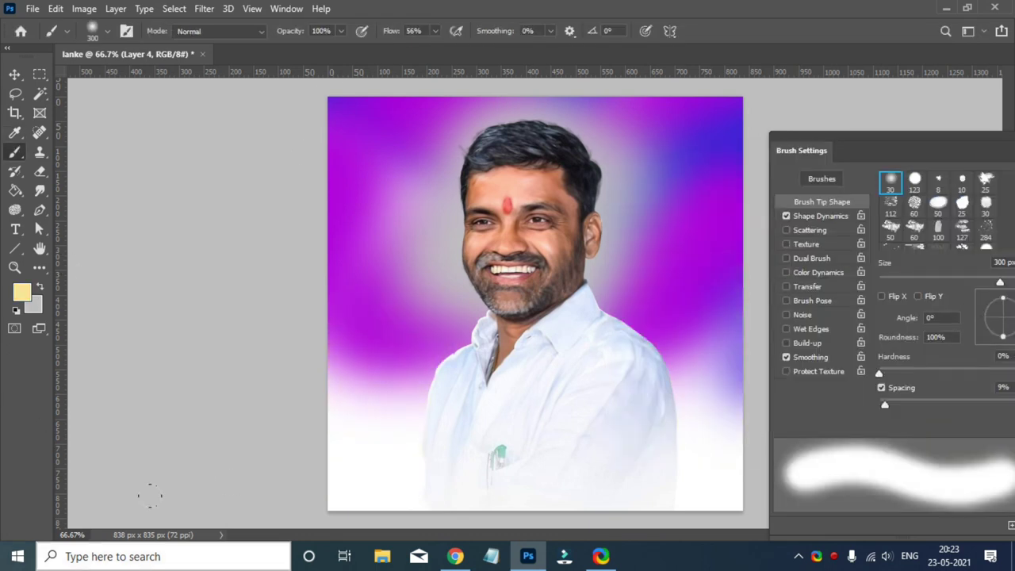
left_click_drag(999, 282, 1014, 281)
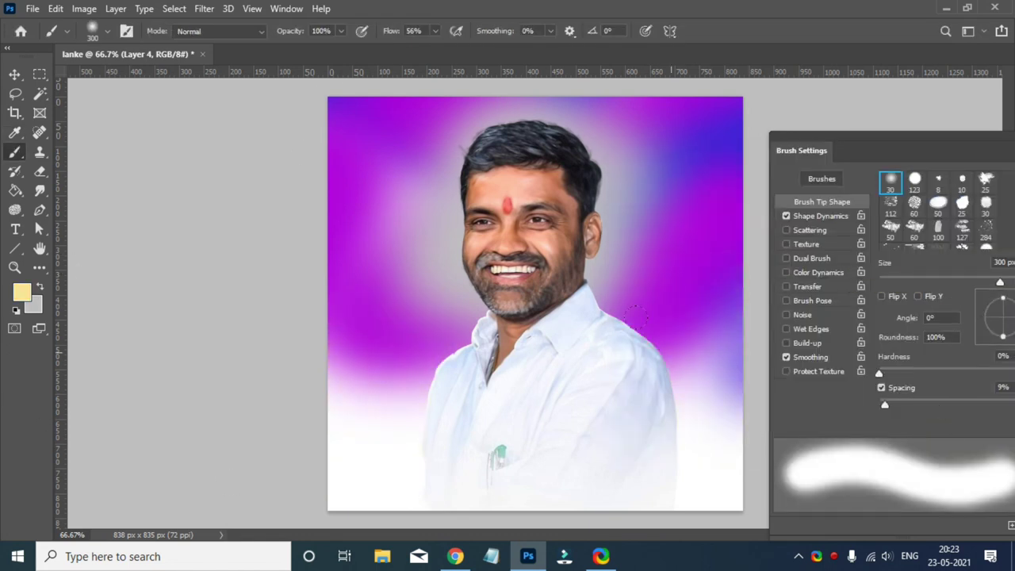
left_click_drag(698, 413, 357, 412)
key("v")
key("ctrl+minus")
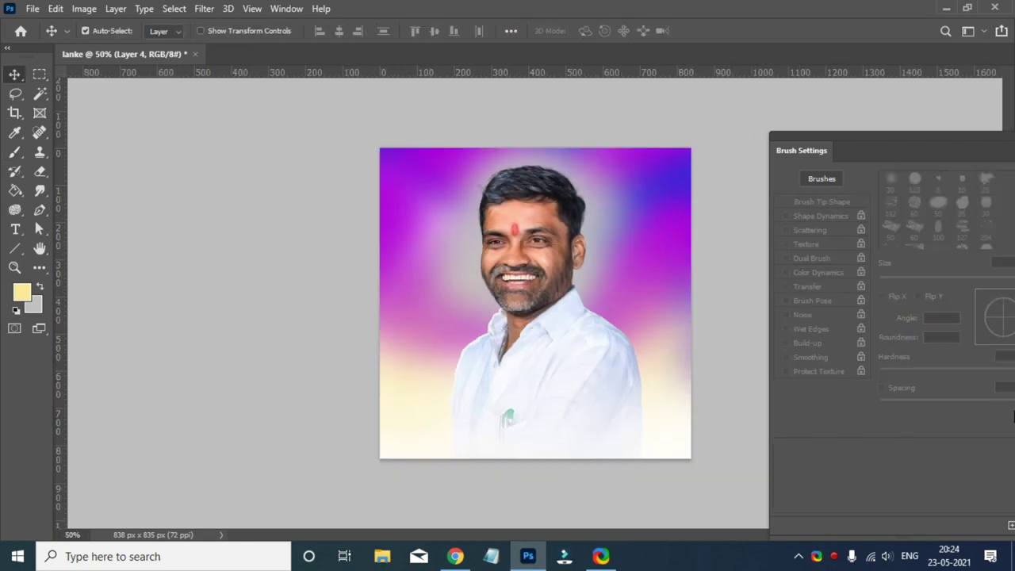
Hide Layer 4 to check the portrait alone and dock the Brush Settings panel
key("ctrl+plus")
key("ctrl+plus")
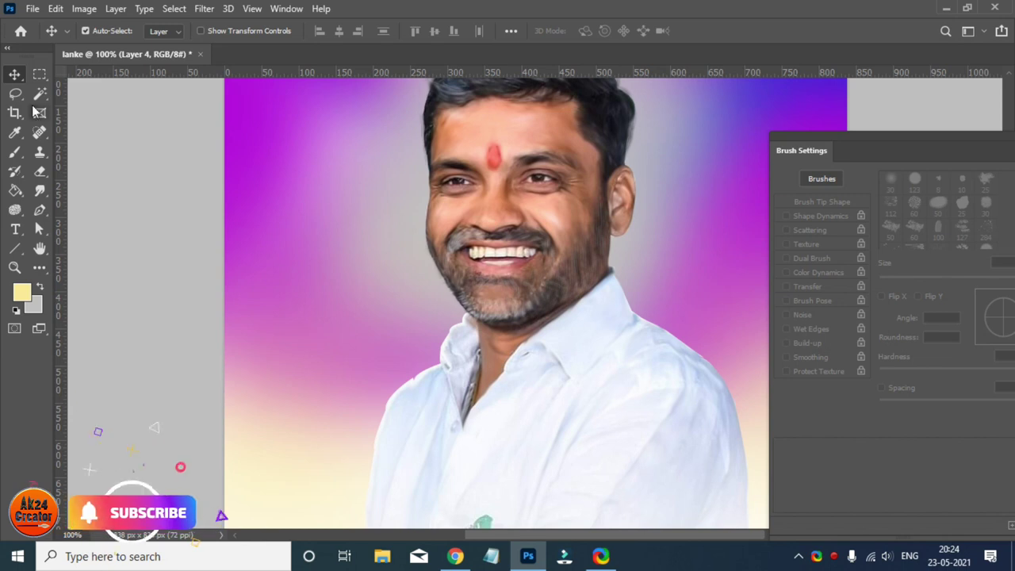
left_click_drag(808, 149, 897, 150)
left_click_drag(767, 238, 767, 274)
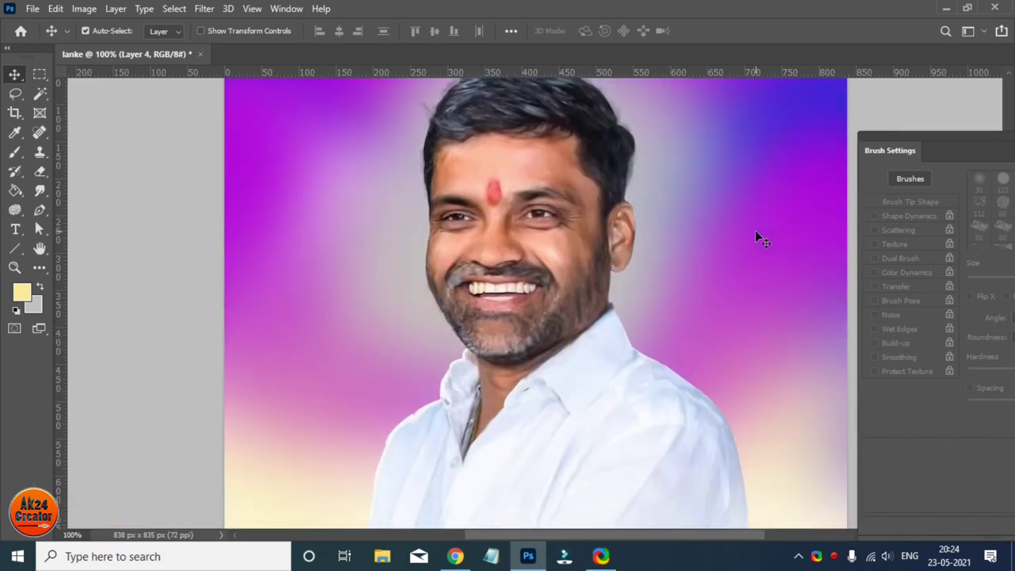
left_click_drag(755, 238, 709, 322)
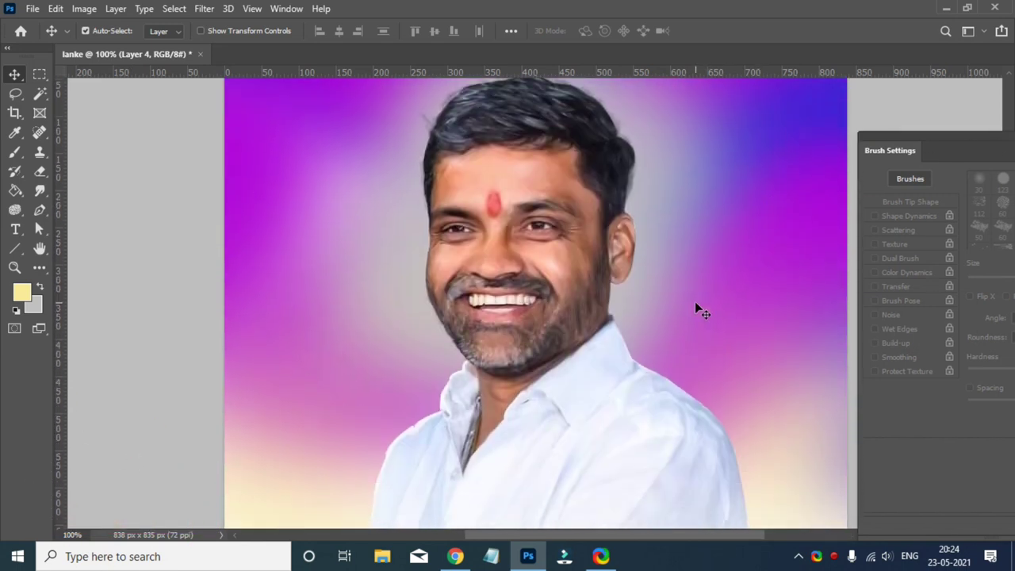
mouse_move(890, 150)
left_mouse_down()
mouse_move(781, 124)
mouse_move(765, 135)
left_mouse_up()
left_click(933, 273)
left_click(932, 274)
left_click(933, 274)
mouse_move(756, 101)
left_mouse_down()
mouse_move(819, 123)
mouse_move(788, 115)
mouse_move(969, 143)
left_mouse_up()
Show Layer 4 again and set white as the brush colour
left_click(968, 274)
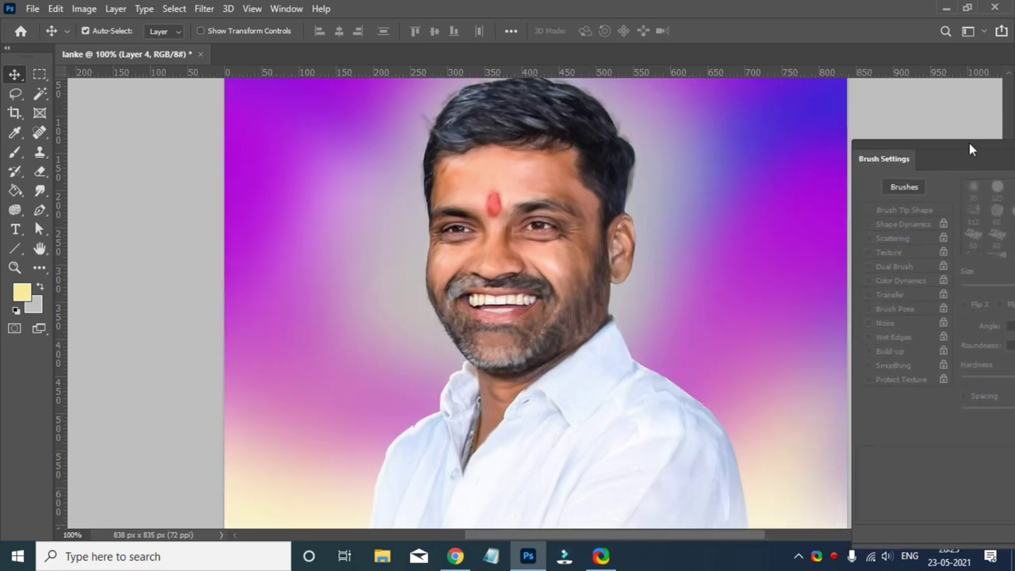
key("b")
left_click(22, 293)
left_click(957, 188)
key("ctrl+minus")
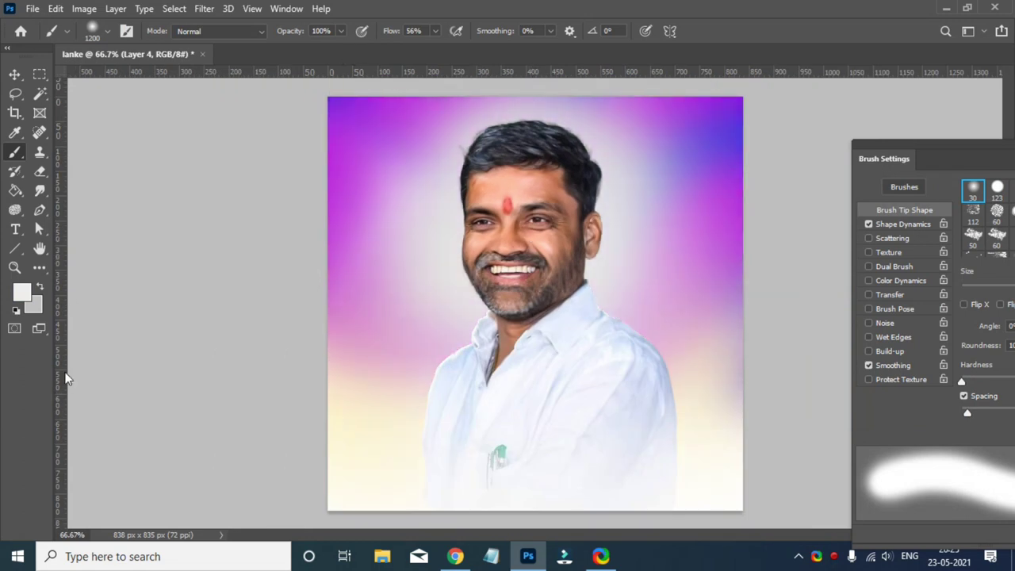
key("v")
key("ctrl+plus")
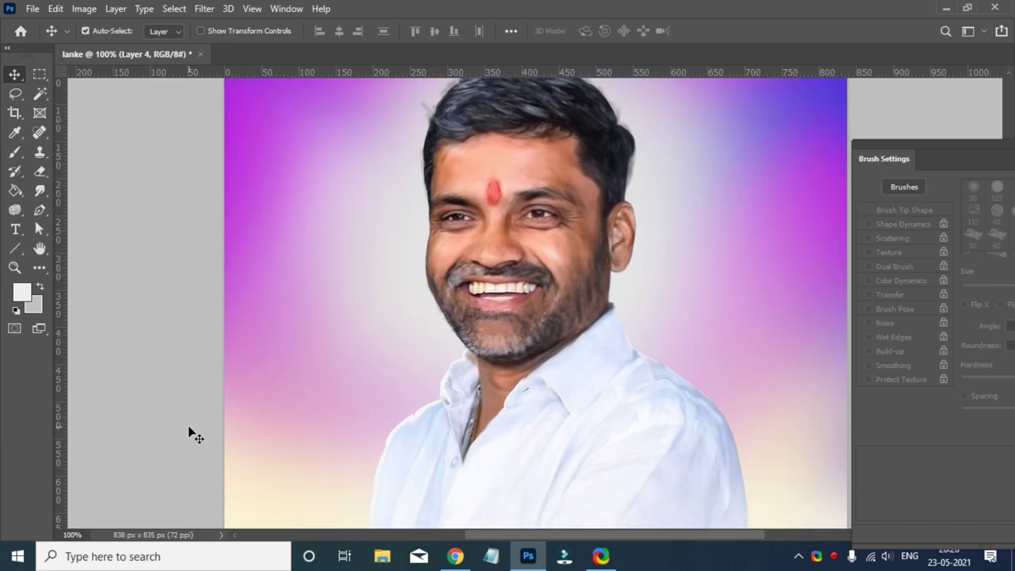
scroll(188, 425, "up", 1)
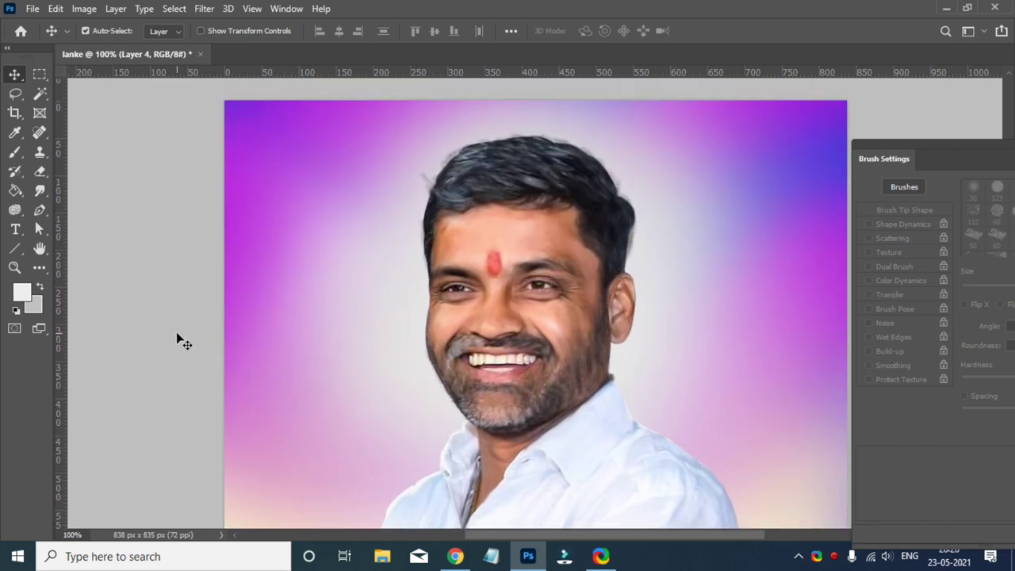
scroll(182, 340, "up", 1)
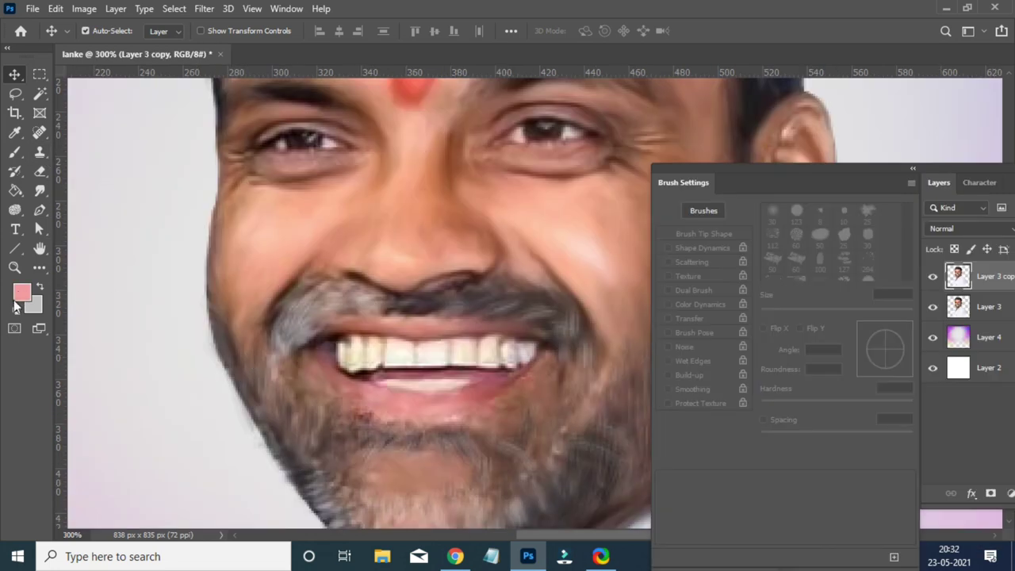
Try out pink foreground colours for the lips in the Color Picker
left_click(21, 293)
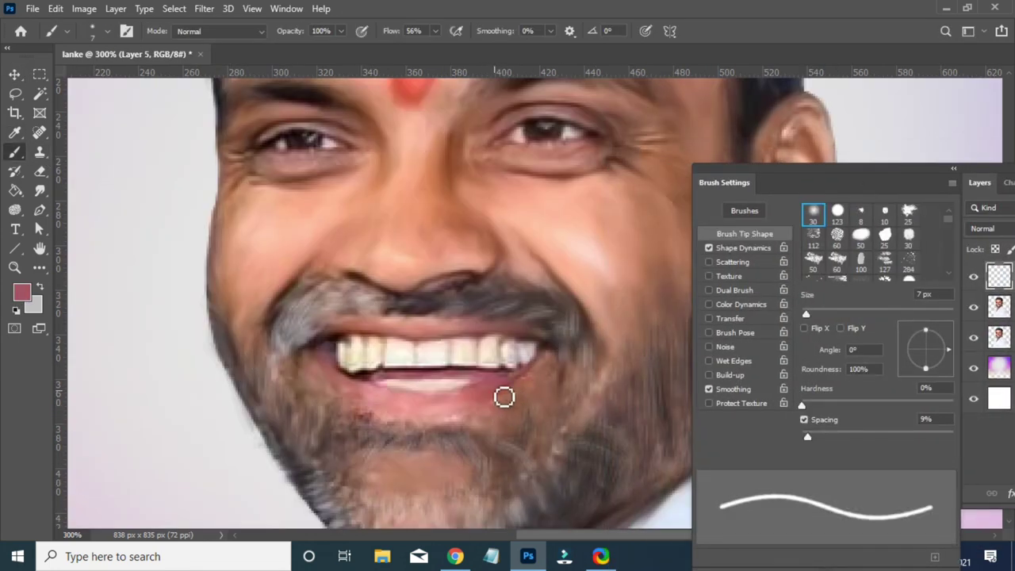
scroll(512, 390, "down", 1)
left_click(22, 292)
key("Return")
scroll(482, 381, "up", 3)
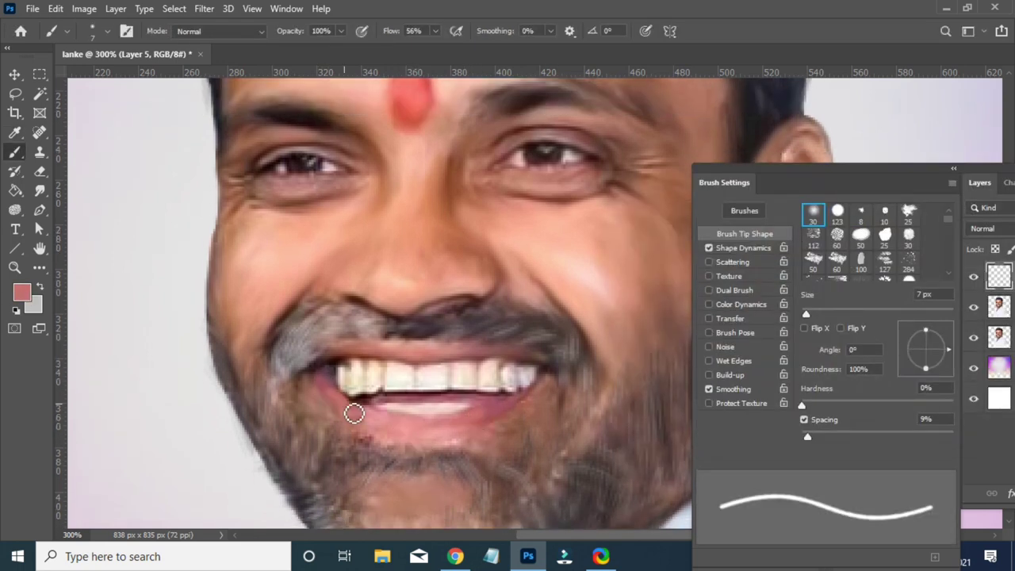
scroll(351, 410, "down", 2)
scroll(447, 403, "down", 1)
left_click(21, 293)
key("Return")
Refine the lip painting colour further and zoom out to the whole portrait
scroll(444, 404, "down", 1)
scroll(444, 396, "up", 1)
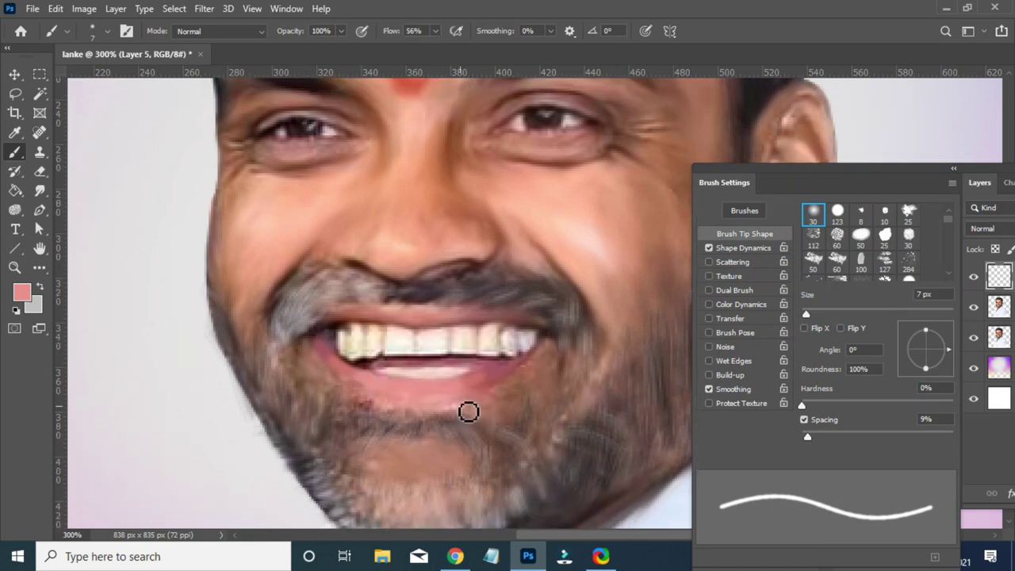
scroll(469, 411, "up", 1)
left_click(24, 293)
key("Return")
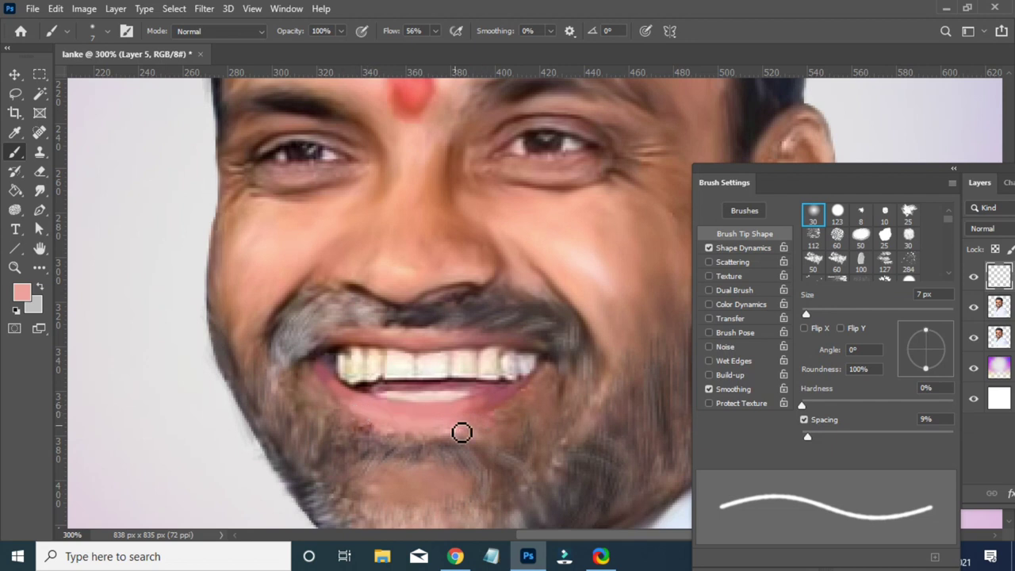
left_click(22, 293)
key("Return")
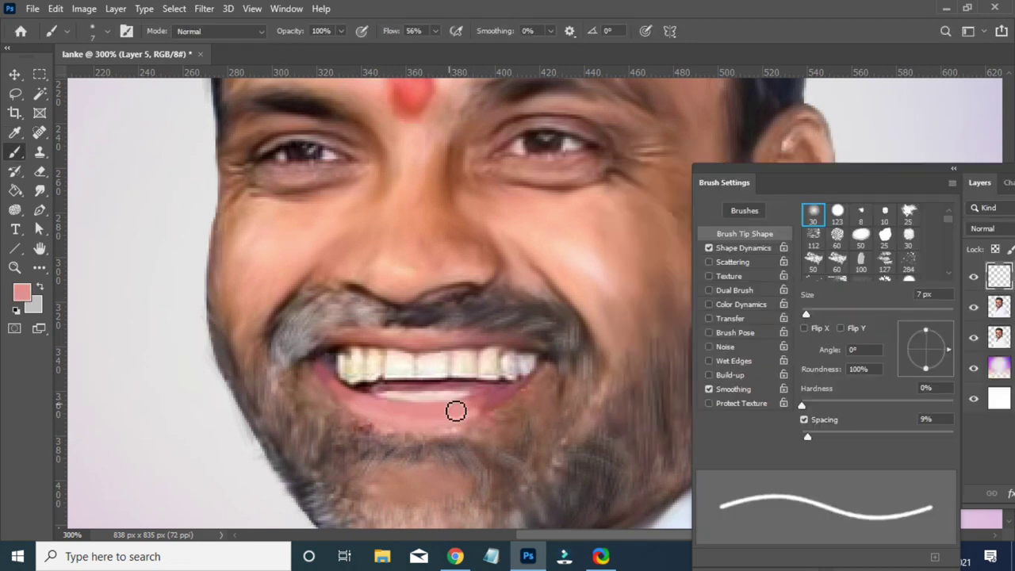
key("ctrl+0")
scroll(533, 267, "up", 2)
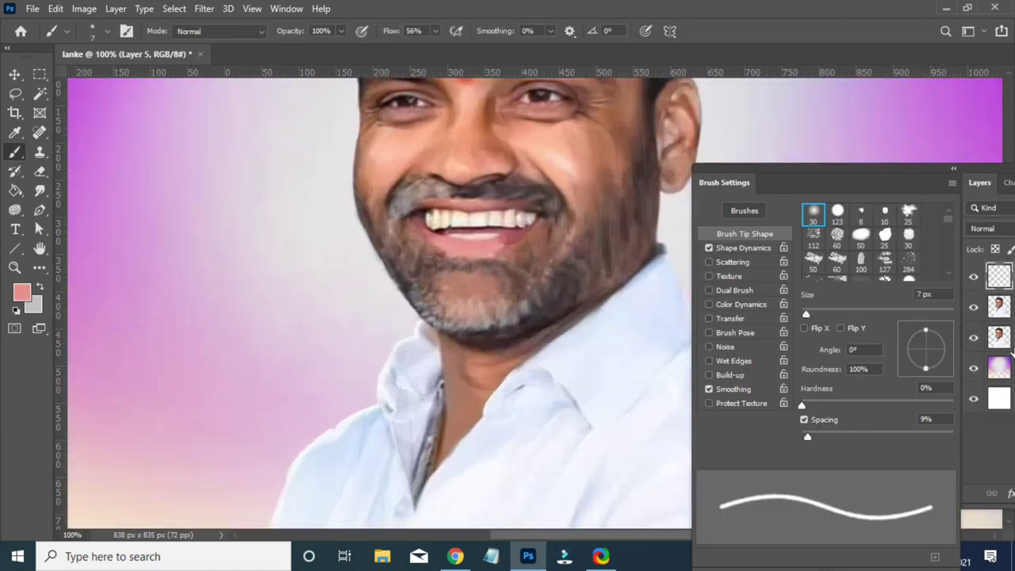
scroll(533, 267, "up", 1)
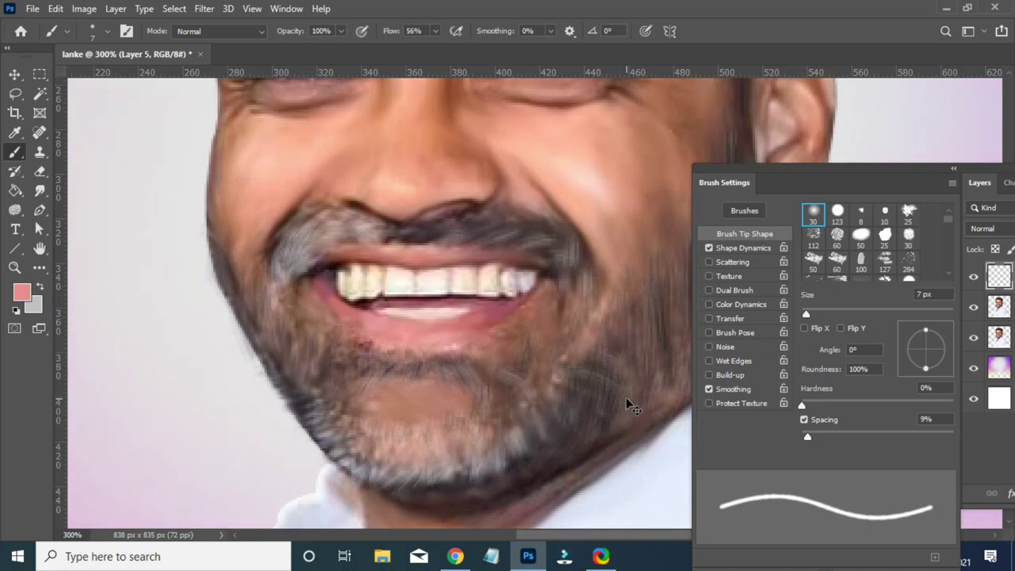
Test a stronger red on the lower lip, then undo the strokes
left_click(22, 292)
left_click(793, 206)
key("Return")
left_click_drag(380, 338, 499, 328)
key("ctrl+z")
left_click(22, 293)
key("Return")
left_click(476, 326)
key("ctrl+z")
Enable the Transfer, Brush Pose and Noise brush options, undoing a test lip stroke
left_click(709, 318)
left_click_drag(495, 339, 392, 333)
key("ctrl+z")
left_click(709, 332)
left_click(709, 346)
scroll(453, 431, "up", 2)
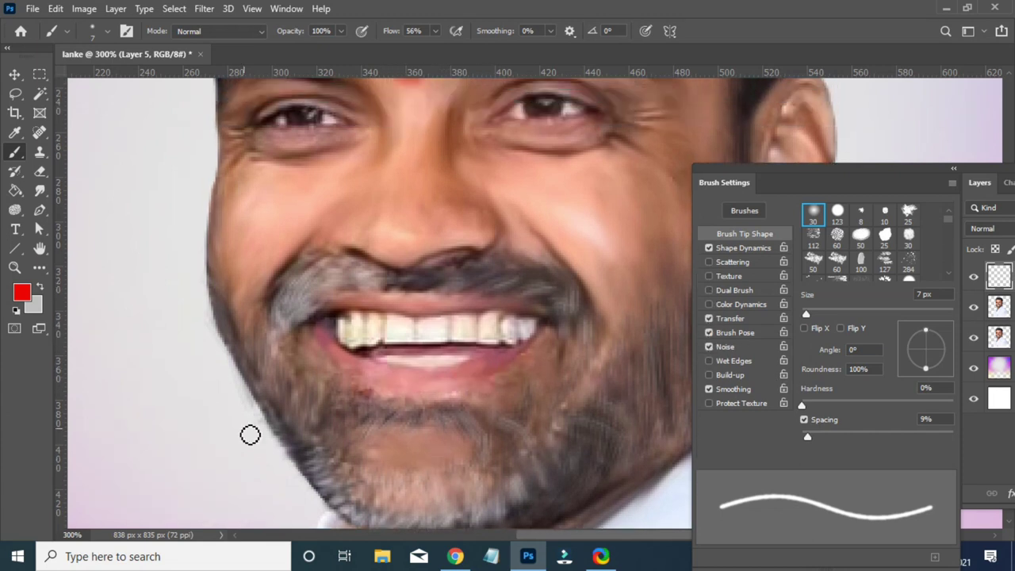
Choose a light pink foreground colour and enlarge the brush to 10 px
left_click(22, 293)
left_click(698, 227)
left_click(957, 188)
key("bracketright")
key("bracketright")
key("bracketright")
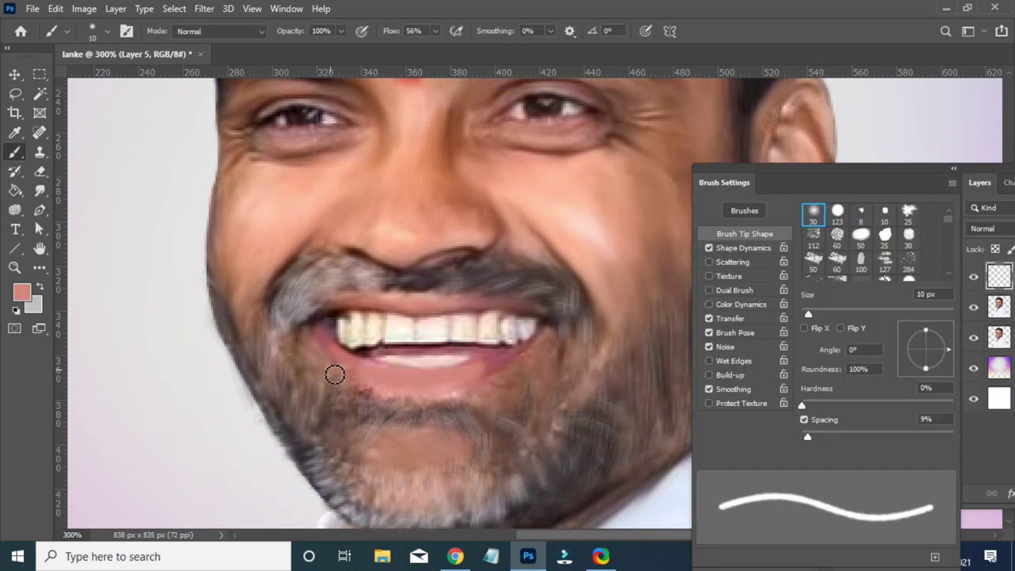
scroll(177, 391, "down", 1)
Undock the Brush Settings and Layers panels into floating windows at 100% zoom
key("v")
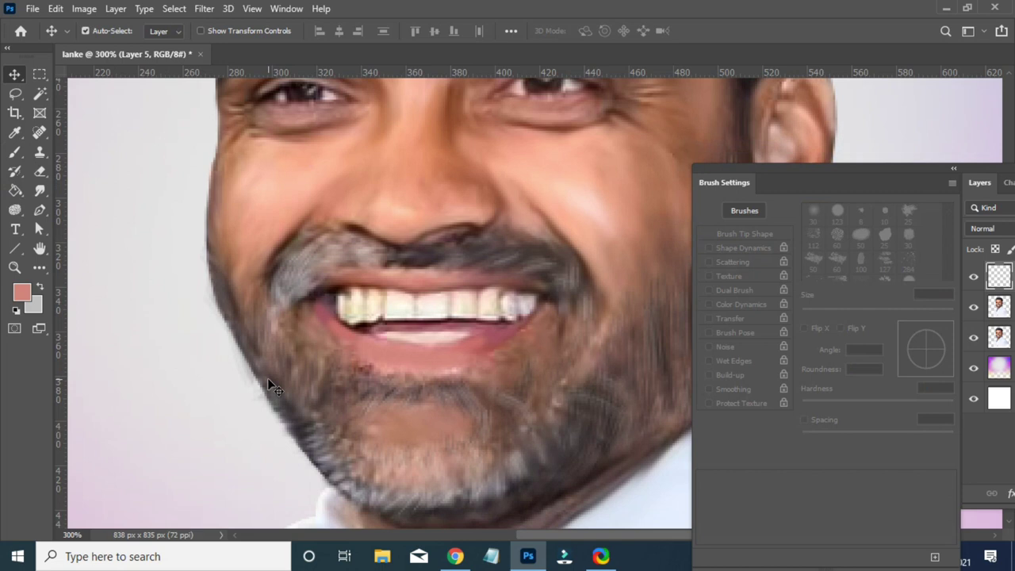
key("ctrl+1")
left_click_drag(804, 181, 708, 143)
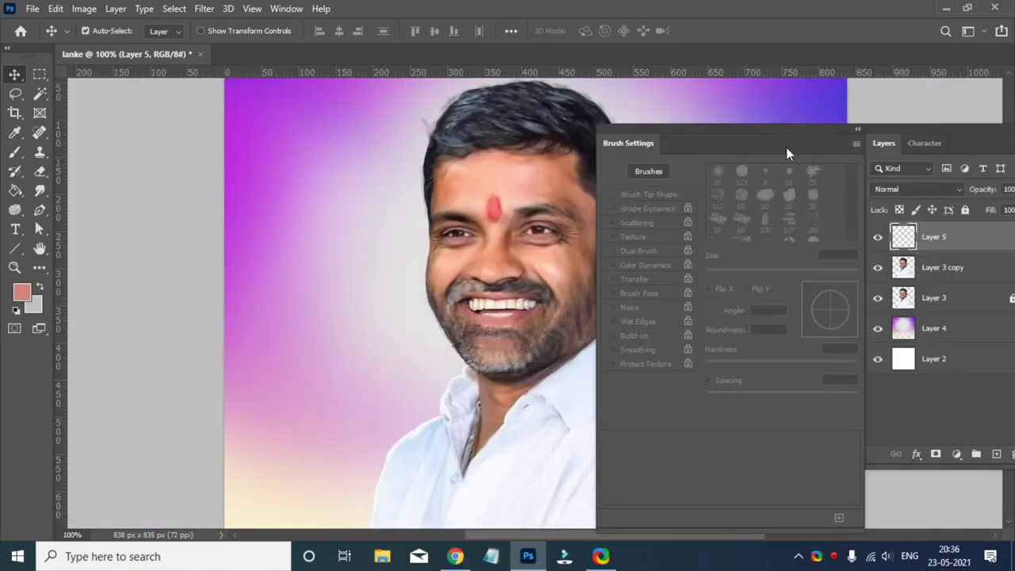
left_click_drag(786, 146, 336, 251)
left_click_drag(669, 135, 889, 98)
Scroll through the blend modes to set Layer 5 to Color, keeping Layer 5 selected
scroll(874, 156, "down", 3)
scroll(874, 157, "down", 2)
scroll(874, 156, "down", 2)
scroll(874, 157, "down", 2)
scroll(875, 157, "down", 2)
scroll(875, 156, "down", 2)
scroll(875, 156, "down", 2)
scroll(874, 157, "down", 4)
scroll(875, 156, "down", 4)
scroll(875, 156, "down", 1)
scroll(875, 156, "down", 1)
scroll(874, 156, "down", 1)
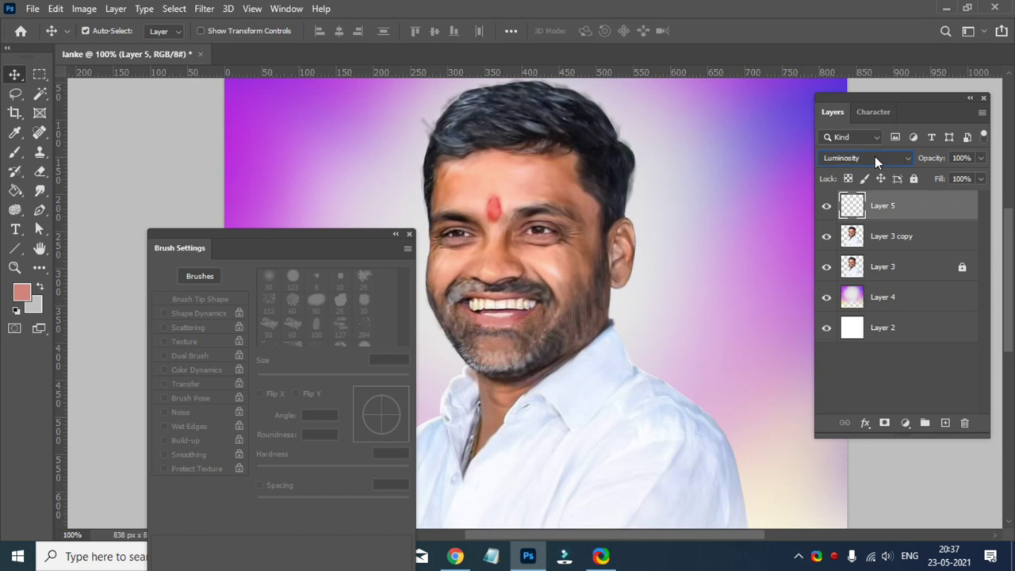
scroll(874, 156, "up", 1)
left_click(719, 191)
left_click(882, 206)
Zoom in on the face, then back out to view the whole image
key("F5")
key("ctrl+0")
scroll(277, 334, "up", 3)
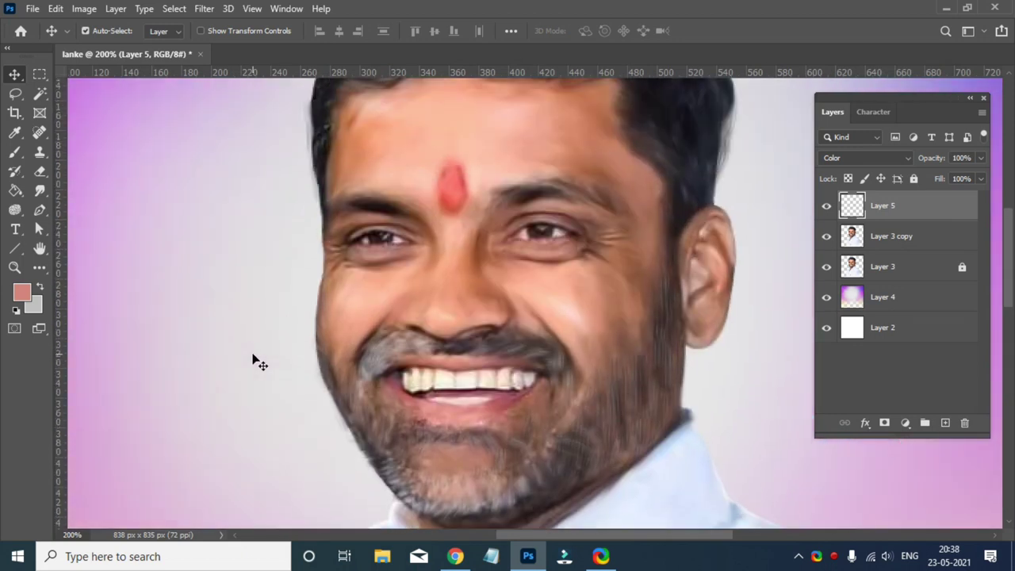
scroll(219, 309, "up", 4)
key("ctrl+minus")
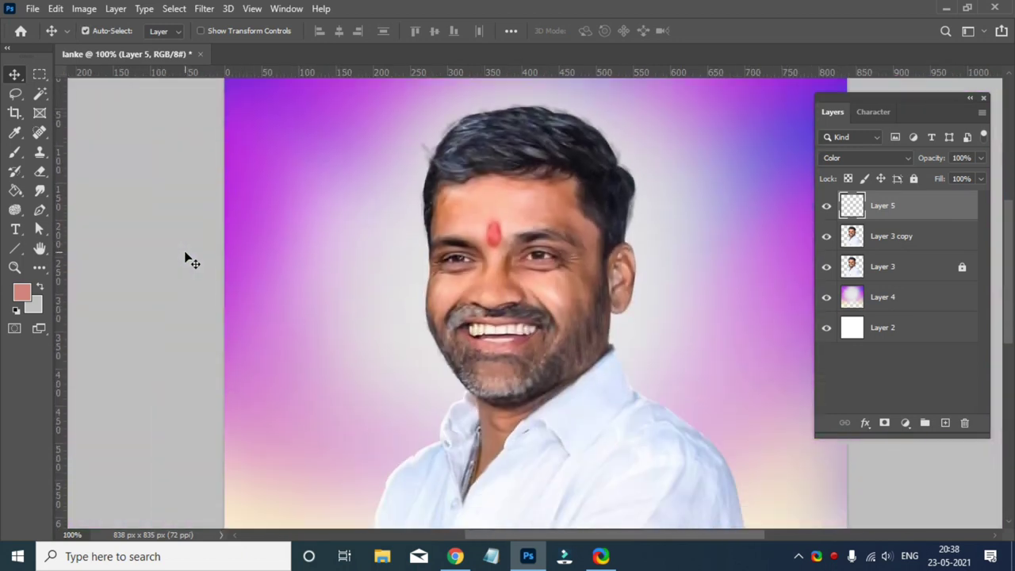
scroll(191, 260, "down", 5)
scroll(190, 260, "up", 6)
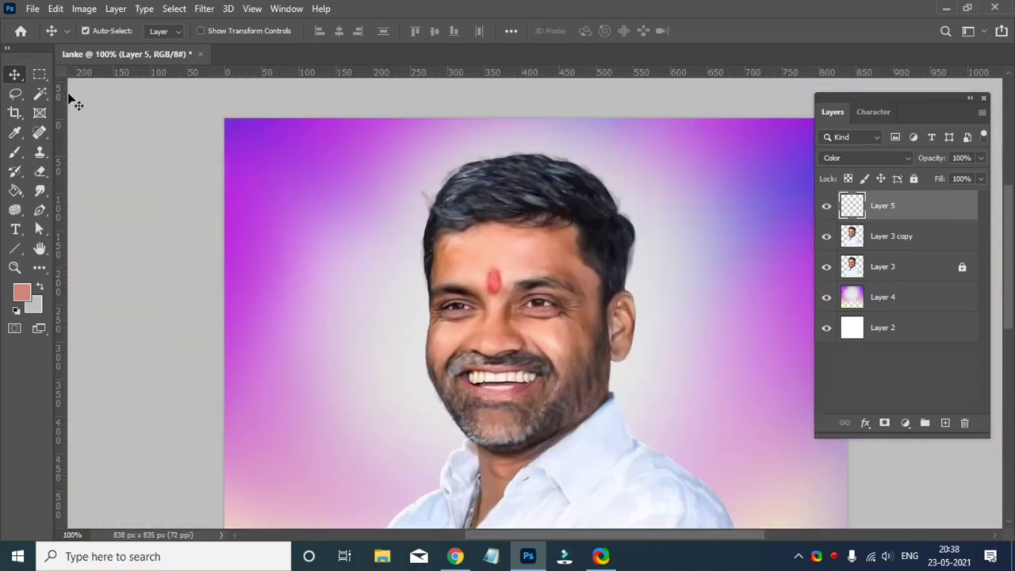
key("ctrl+minus")
Compare Layer 3 copy on and off, then cancel a first midtones colour balance attempt
left_click(826, 236)
left_click(826, 236)
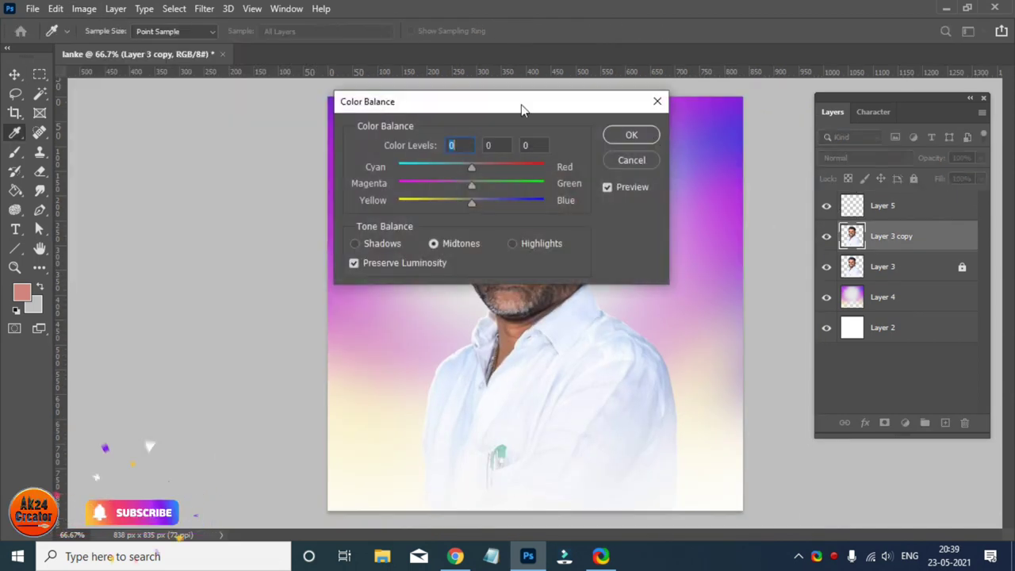
left_click_drag(522, 109, 869, 184)
key("ctrl+plus")
mouse_move(818, 241)
left_mouse_down()
mouse_move(803, 241)
mouse_move(843, 274)
mouse_move(874, 275)
mouse_move(855, 274)
left_mouse_up()
left_click(855, 276)
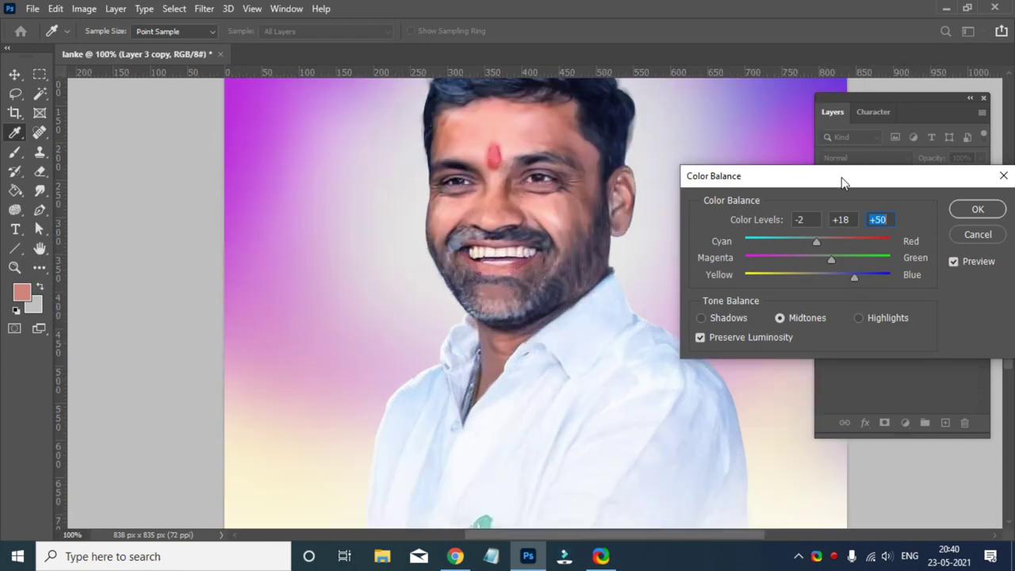
left_click(977, 234)
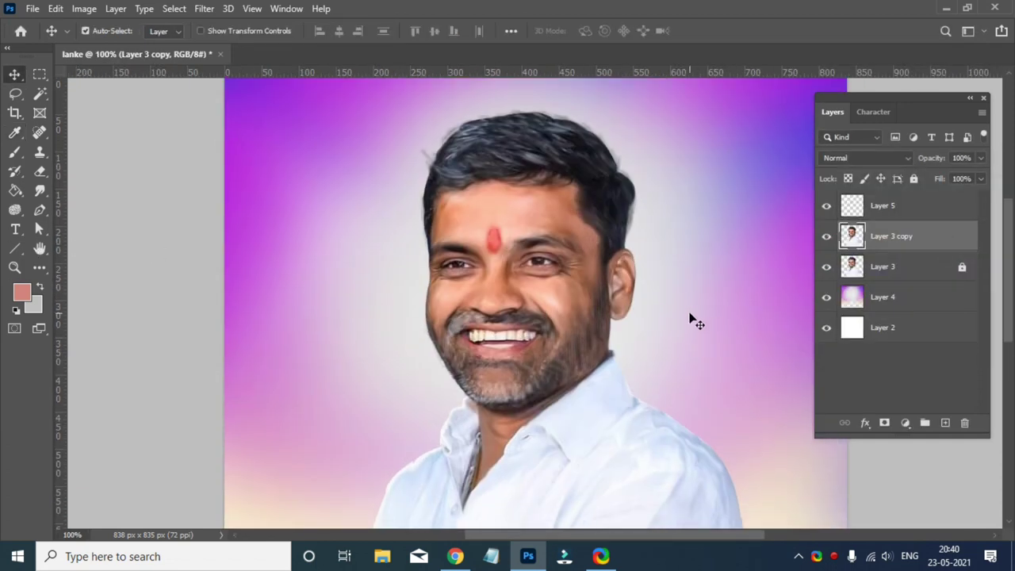
Reopen Color Balance and set the shadows levels to +8, +4, +35
left_click(84, 9)
left_click(265, 138)
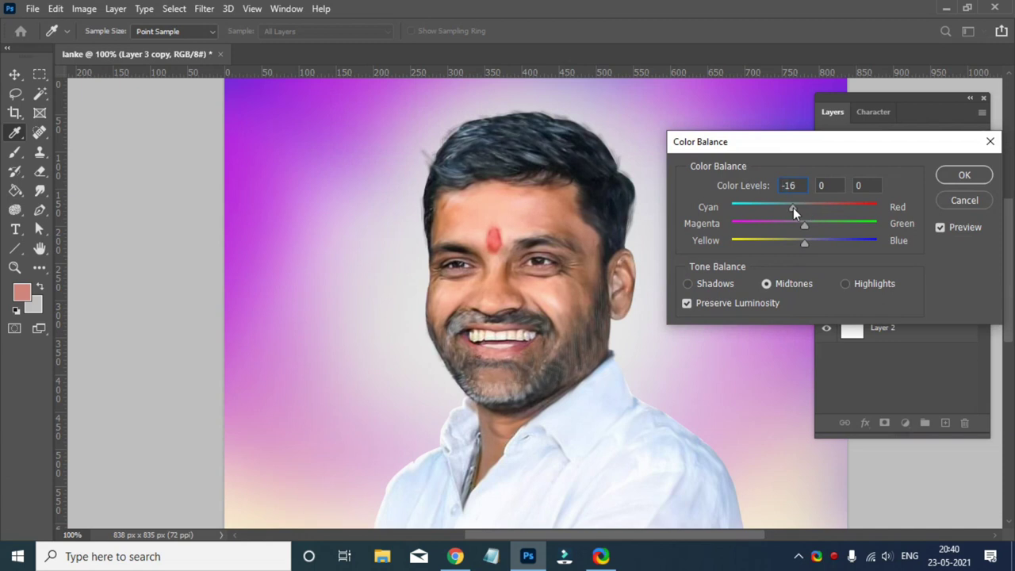
mouse_move(793, 228)
left_mouse_down()
mouse_move(823, 228)
mouse_move(793, 242)
mouse_move(830, 245)
mouse_move(808, 227)
mouse_move(810, 211)
left_mouse_up()
key("Tab")
left_click(687, 284)
left_click(766, 283)
left_click(688, 283)
left_click(941, 227)
left_click(941, 227)
Toggle Preview to compare before and after, then apply the colour balance
left_click(940, 228)
left_click(941, 228)
left_click(941, 227)
left_click(941, 227)
left_click(940, 227)
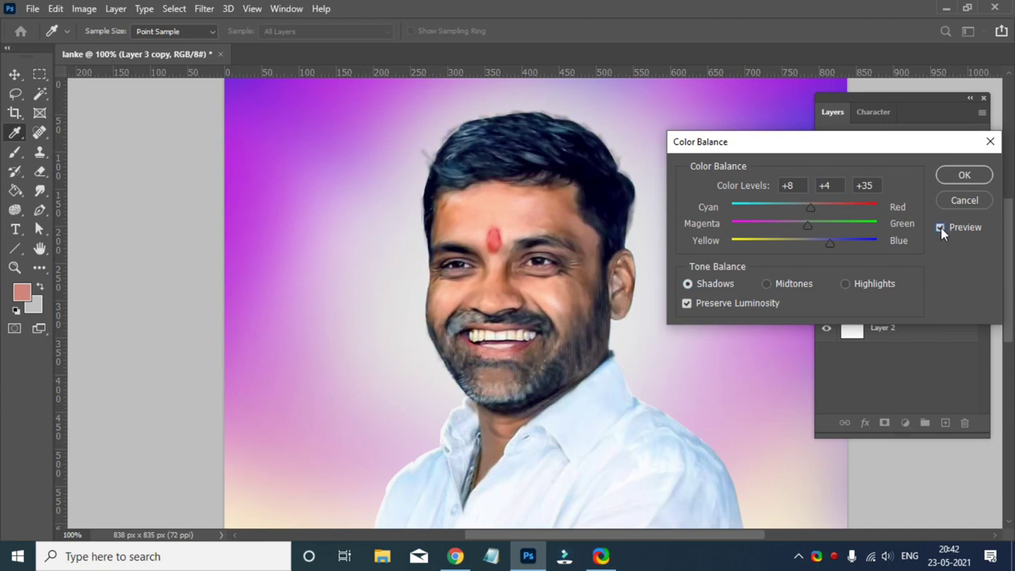
left_click(941, 227)
left_click(941, 227)
left_click(940, 228)
left_click(940, 227)
left_click(962, 175)
key("ctrl+minus")
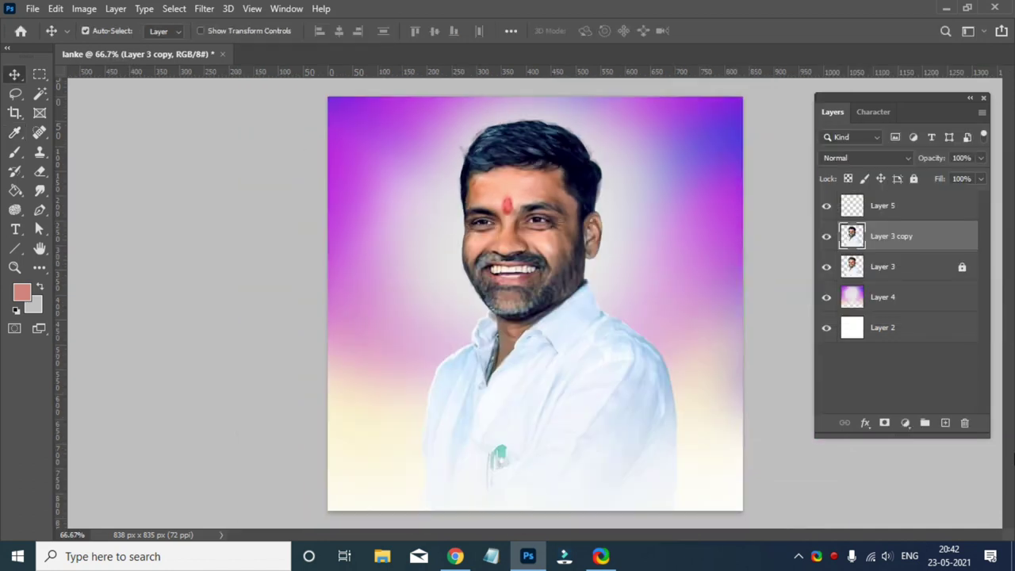
key("ctrl+plus")
Preview legacy Brightness/Contrast at brightness 8 and contrast 11 on Layer 3 copy
left_click(84, 9)
mouse_move(107, 46)
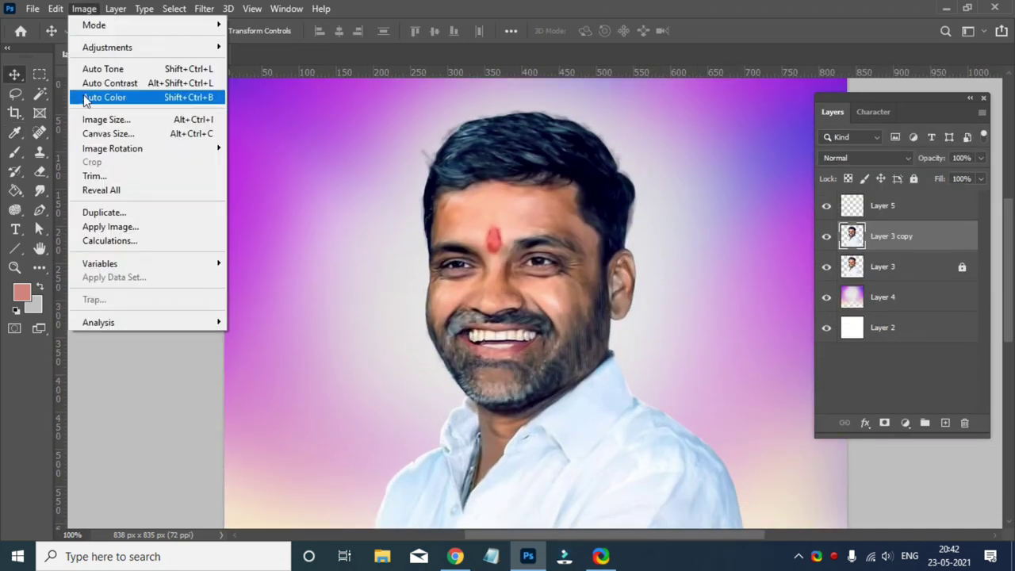
mouse_move(794, 172)
left_mouse_down()
mouse_move(795, 210)
mouse_move(873, 230)
mouse_move(841, 226)
left_mouse_up()
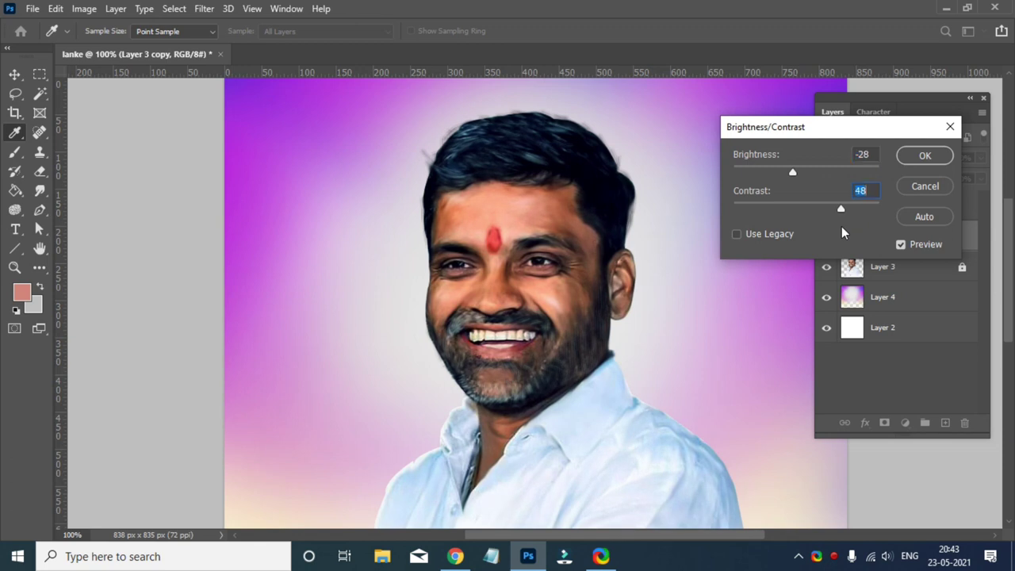
mouse_move(794, 170)
left_mouse_down()
mouse_move(780, 176)
mouse_move(802, 171)
left_mouse_up()
mouse_move(841, 207)
left_mouse_down()
mouse_move(776, 207)
mouse_move(836, 211)
left_mouse_up()
left_click(736, 234)
left_click(736, 234)
mouse_move(806, 171)
left_mouse_down()
mouse_move(817, 169)
mouse_move(807, 170)
left_mouse_up()
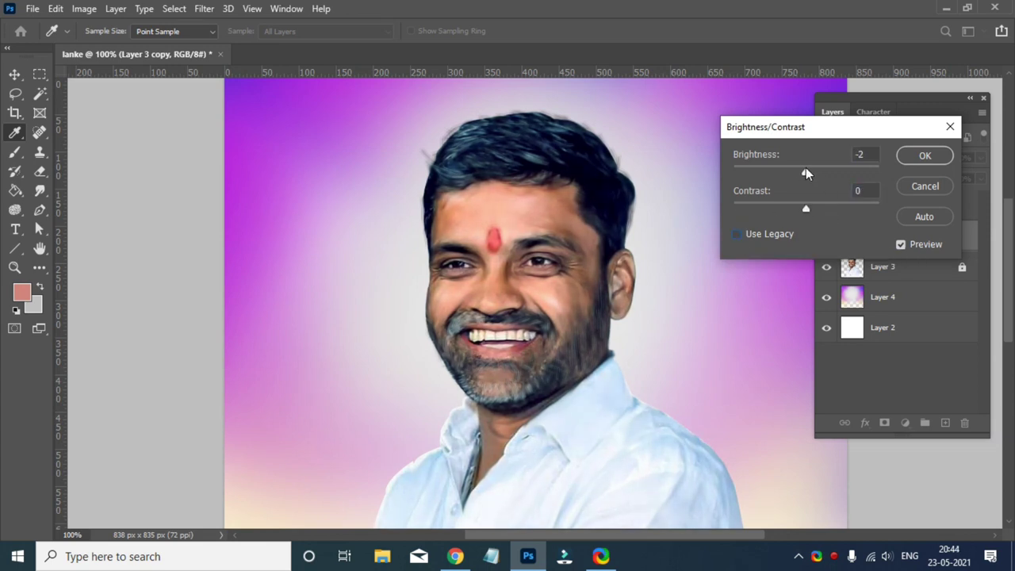
mouse_move(806, 208)
left_mouse_down()
mouse_move(826, 209)
mouse_move(804, 208)
left_mouse_up()
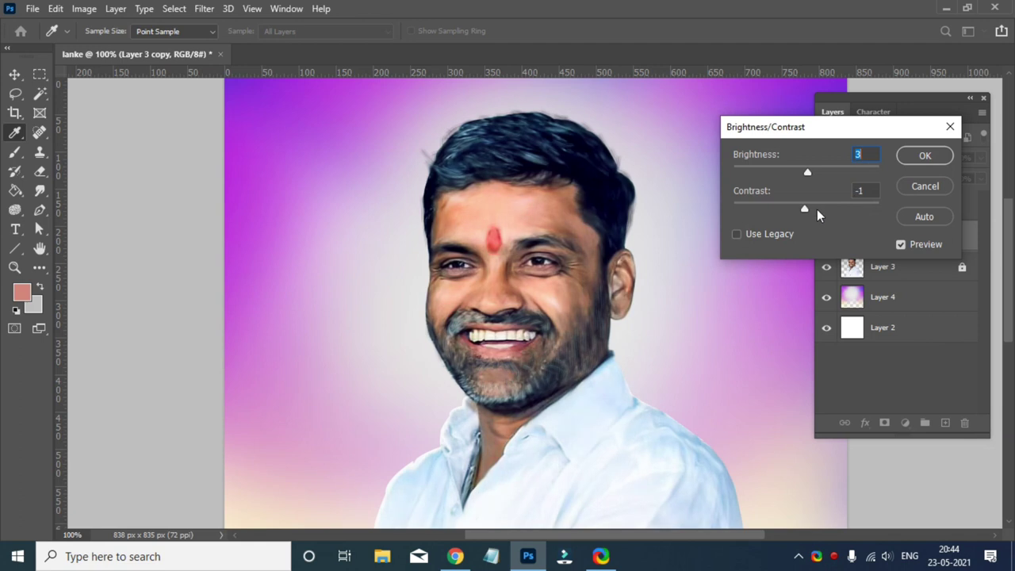
left_click(737, 234)
mouse_move(806, 171)
left_mouse_down()
mouse_move(793, 176)
mouse_move(823, 183)
mouse_move(804, 183)
mouse_move(815, 212)
left_mouse_up()
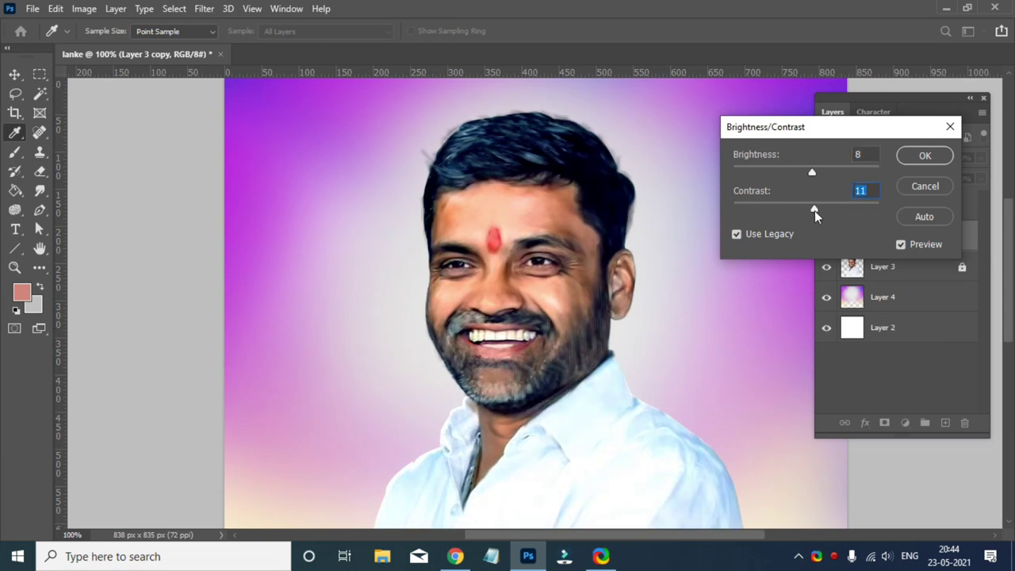
key("ctrl+minus")
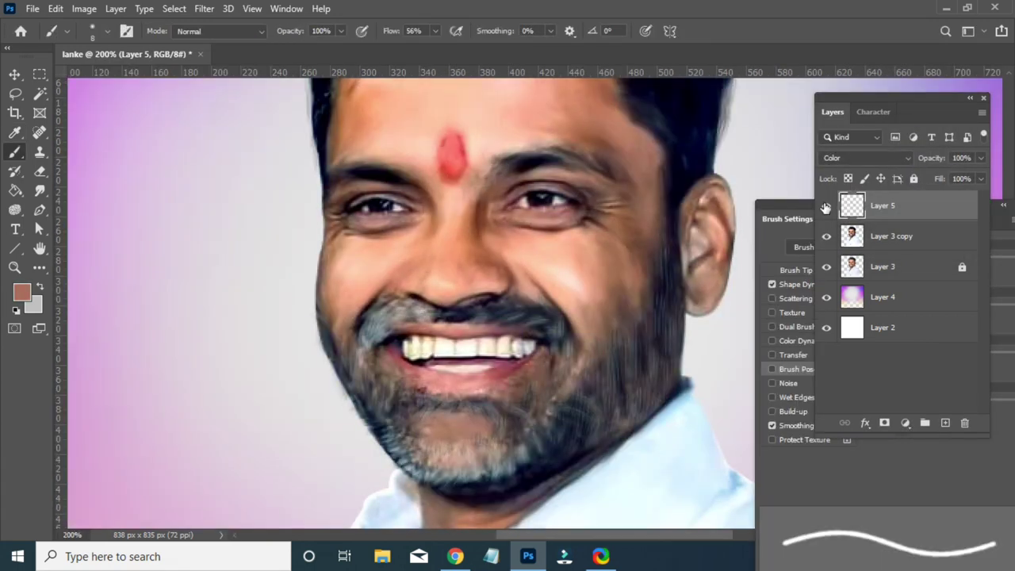
Compare smoothed and detailed skin via Layer 3 copy, then hide the Layer 4 gradient background
left_click(827, 236)
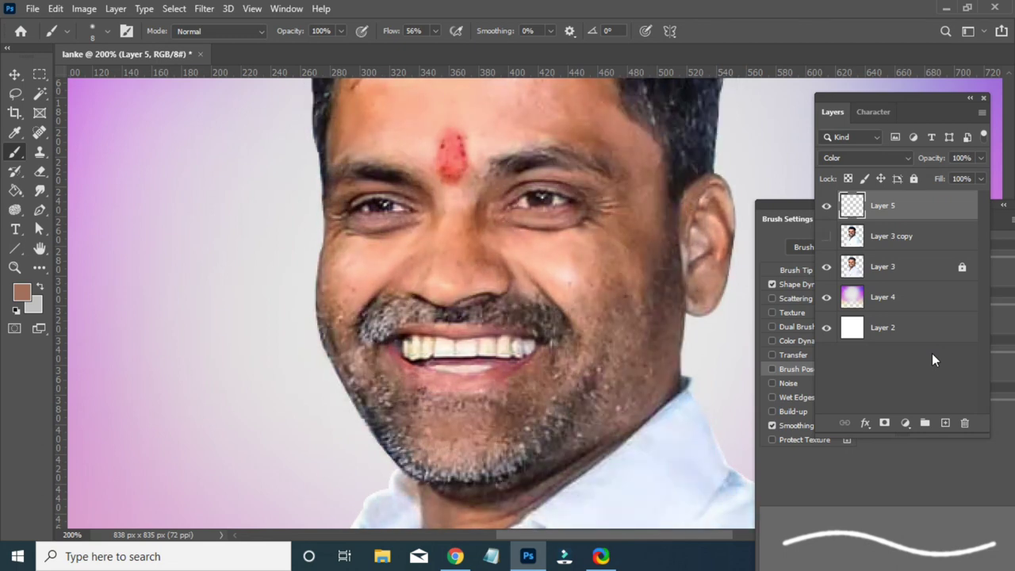
key("ctrl+minus")
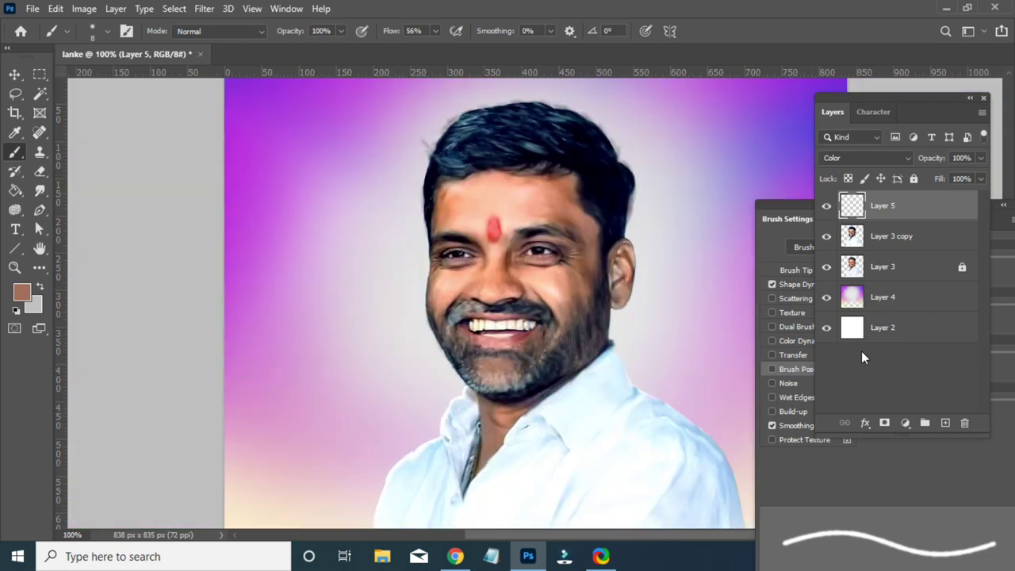
key("ctrl+minus")
key("ctrl+plus")
key("ctrl+plus")
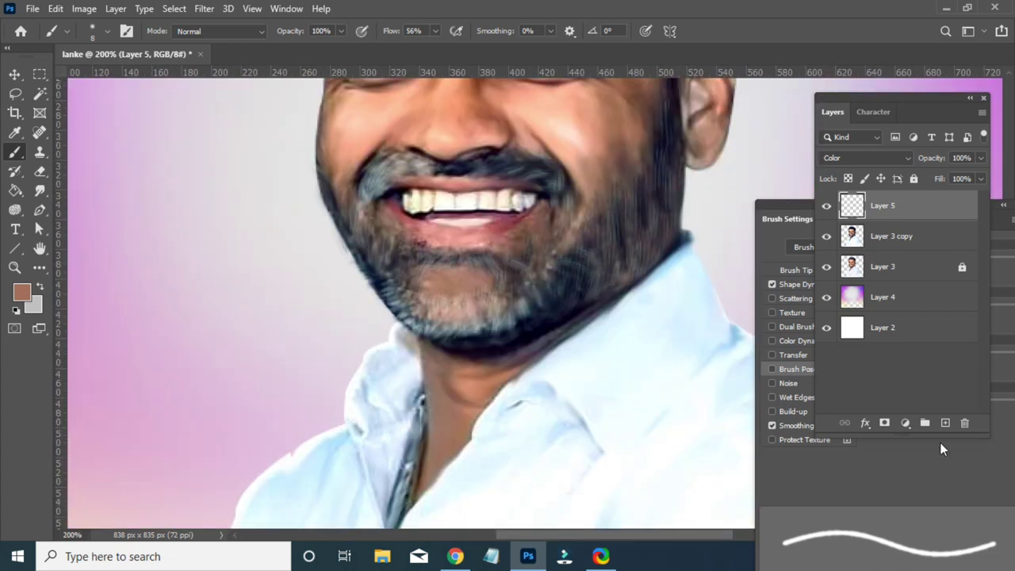
left_click(825, 236)
left_click(826, 236)
left_click(826, 235)
left_click(826, 236)
left_click(825, 235)
left_click(826, 236)
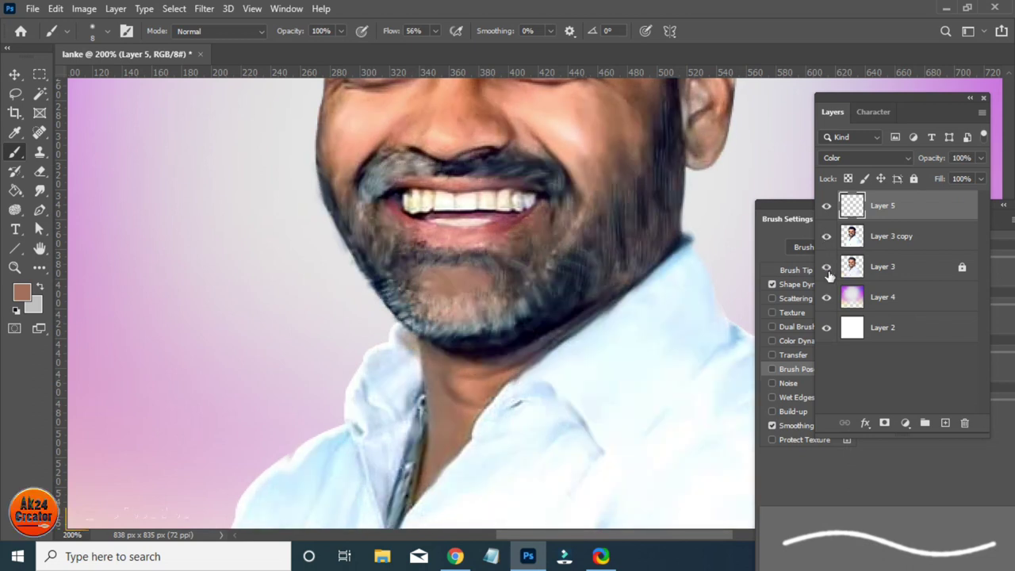
left_click(825, 236)
left_click(825, 266)
left_click(825, 296)
left_click(826, 266)
left_click(825, 235)
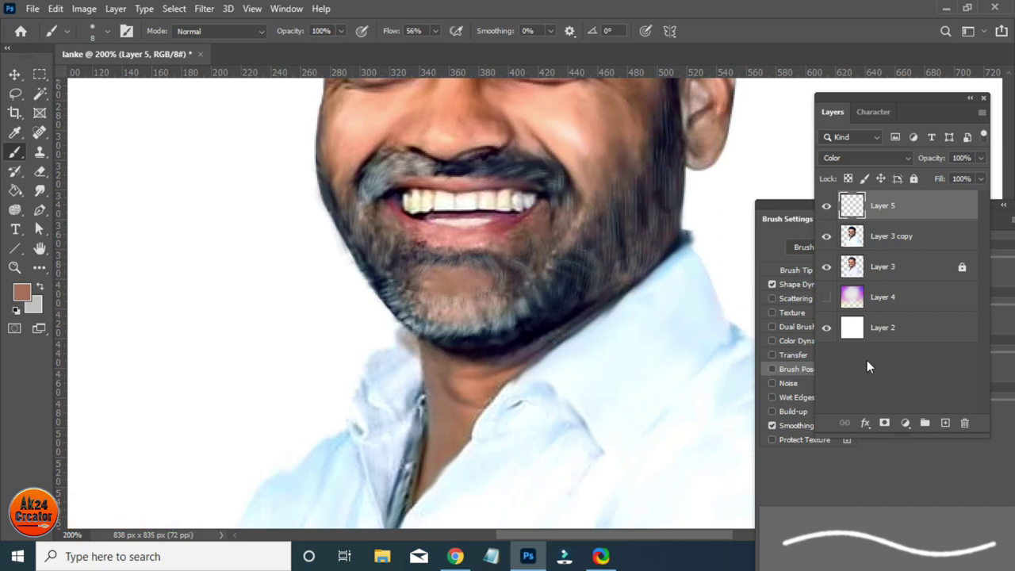
Select the Spot Healing Brush at size 10 with Layer 3 copy active, then zoom out
left_click(15, 191)
left_click(15, 172)
left_click(14, 150)
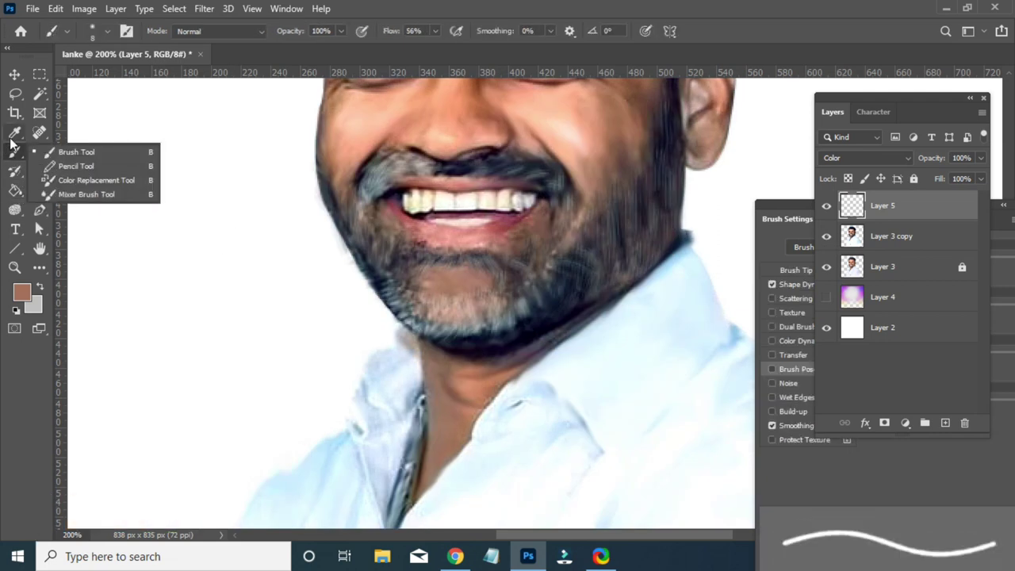
left_click(15, 132)
left_click(39, 132)
key("bracketleft")
key("bracketleft")
key("bracketleft")
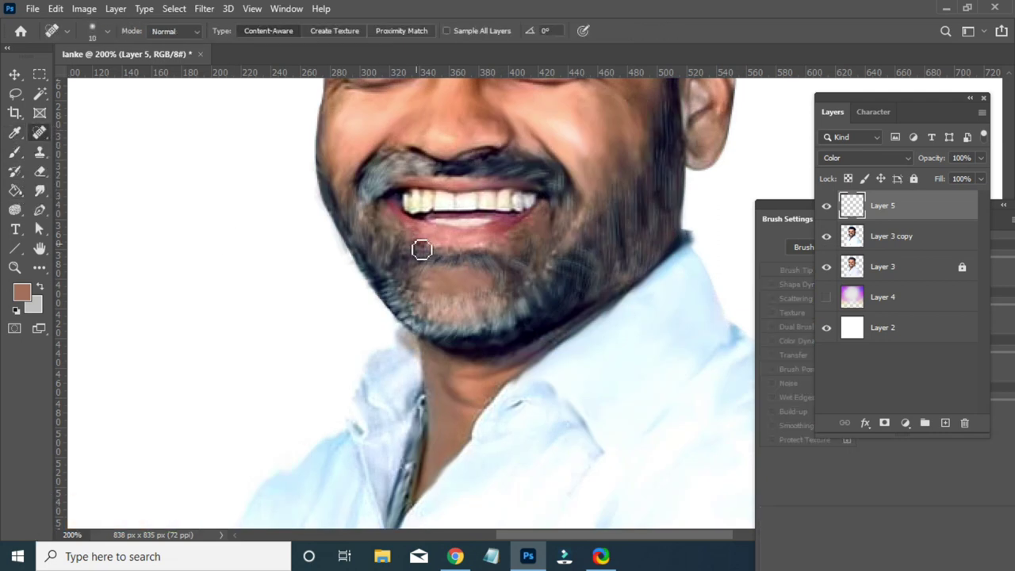
key("alt+bracketleft")
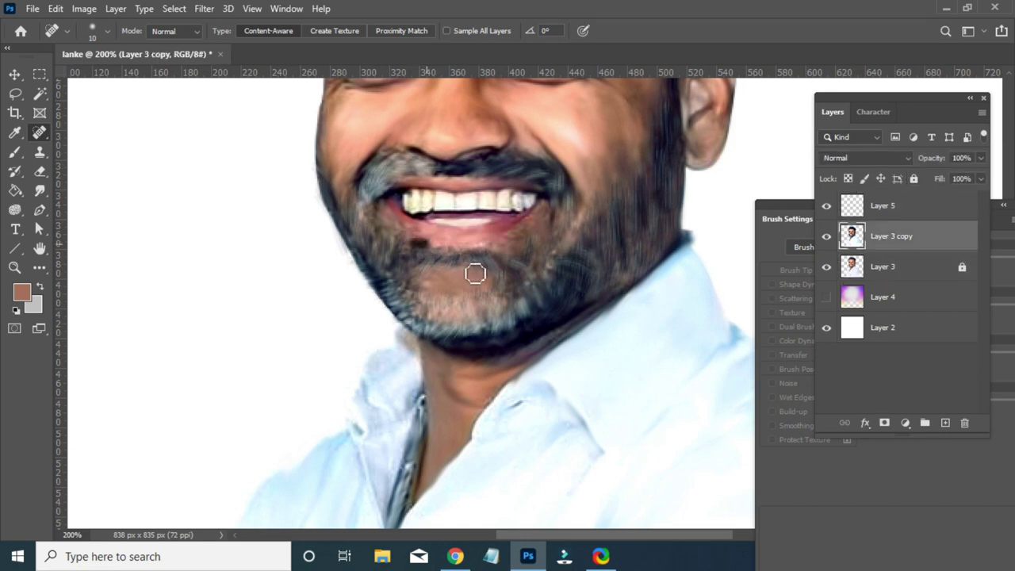
key("v")
key("ctrl+minus")
key("ctrl+minus")
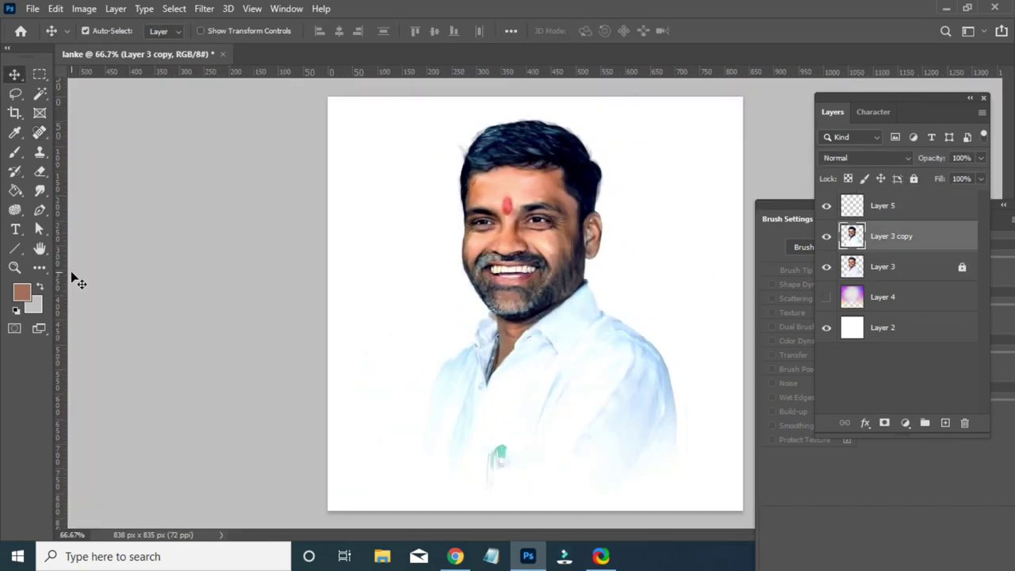
Show Layer 4's purple gradient background again and fit the whole image in view
left_click(827, 298)
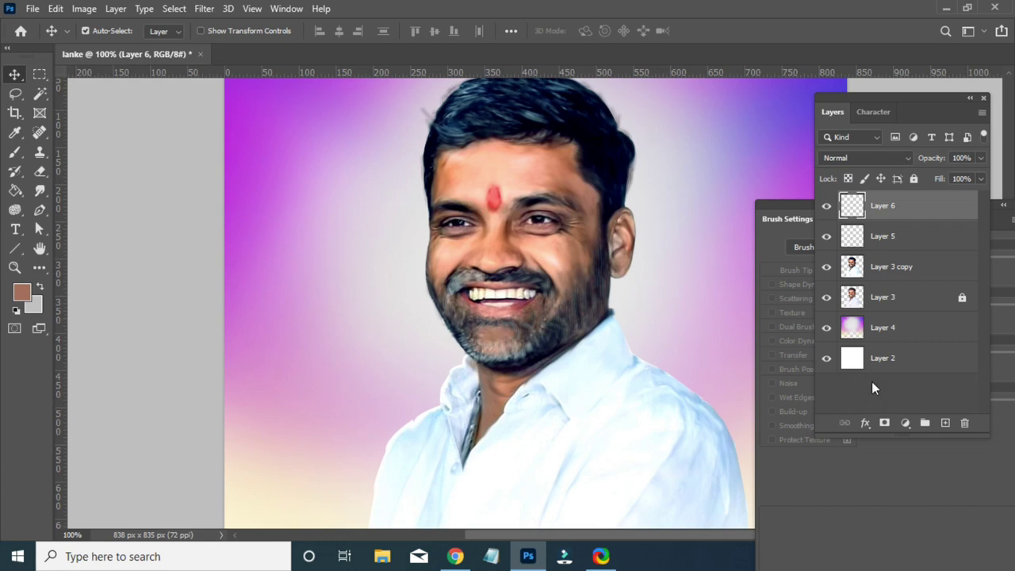
key("ctrl+minus")
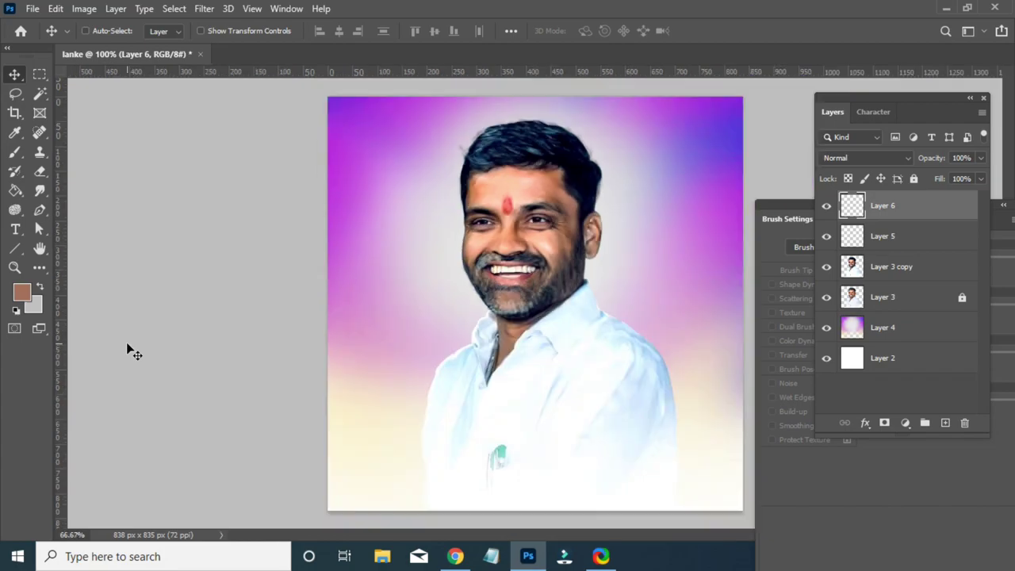